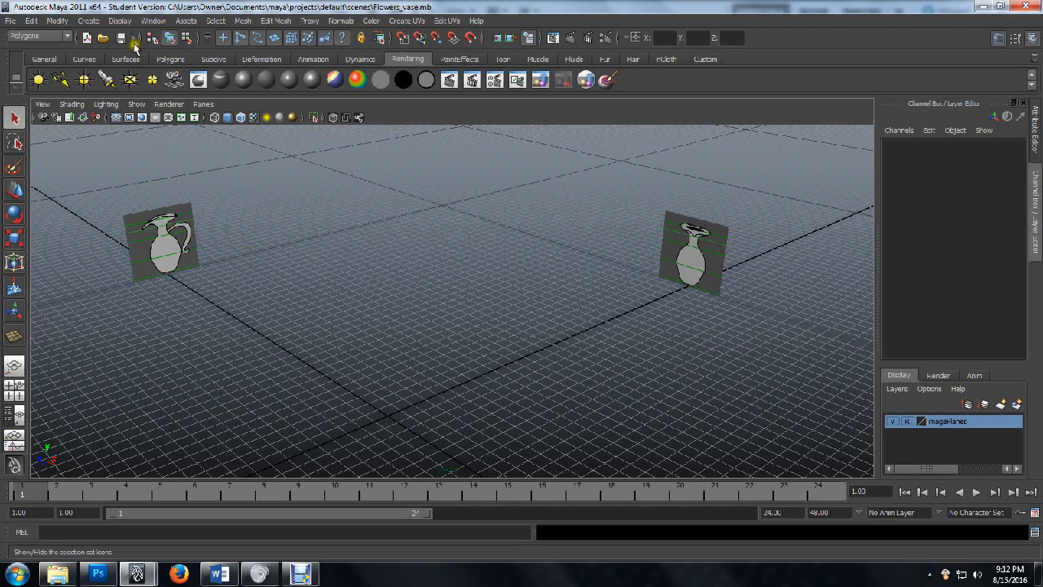
left_click(87, 20)
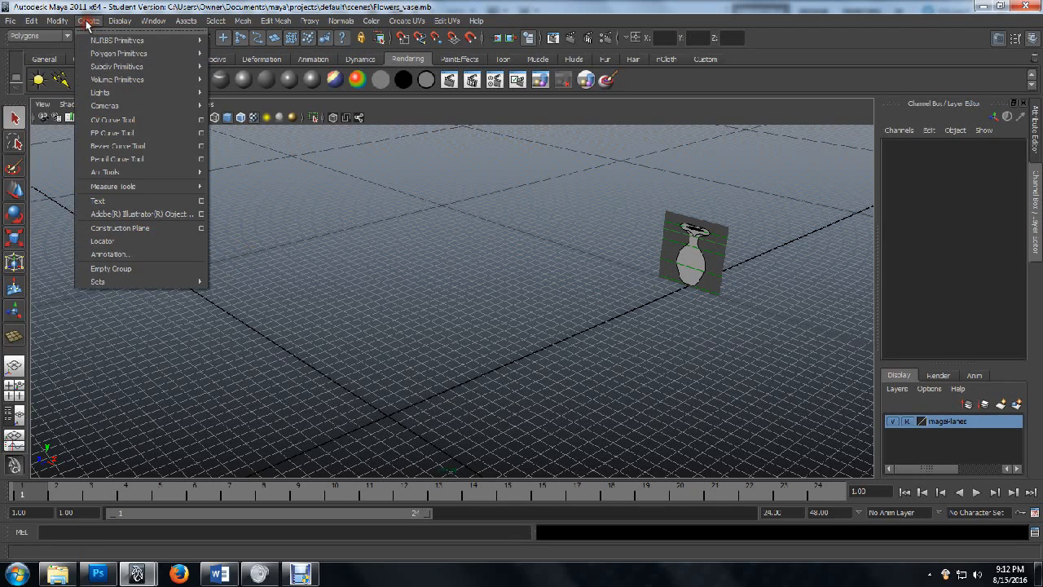
mouse_move(106, 53)
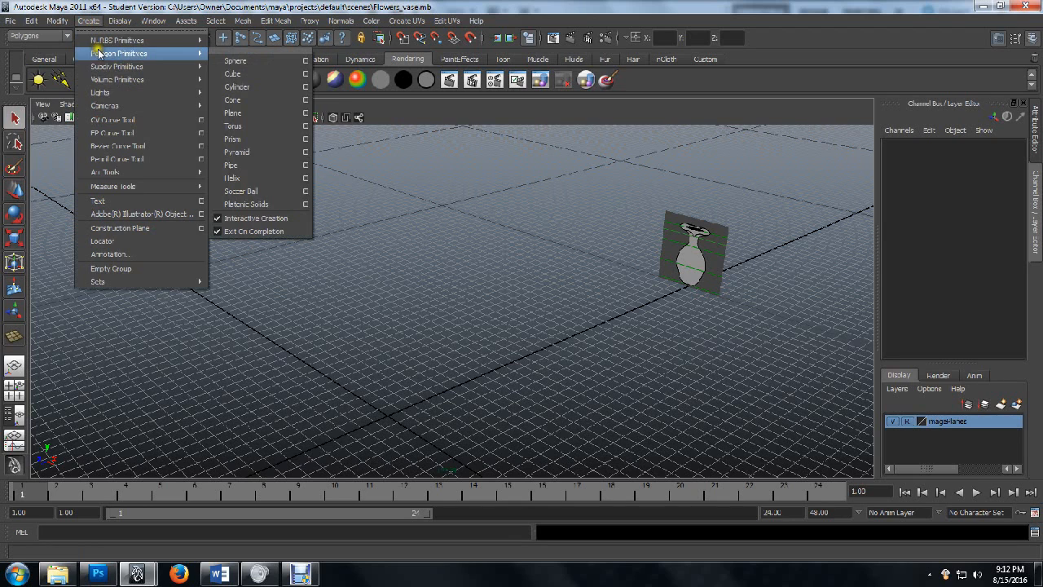
left_click(269, 87)
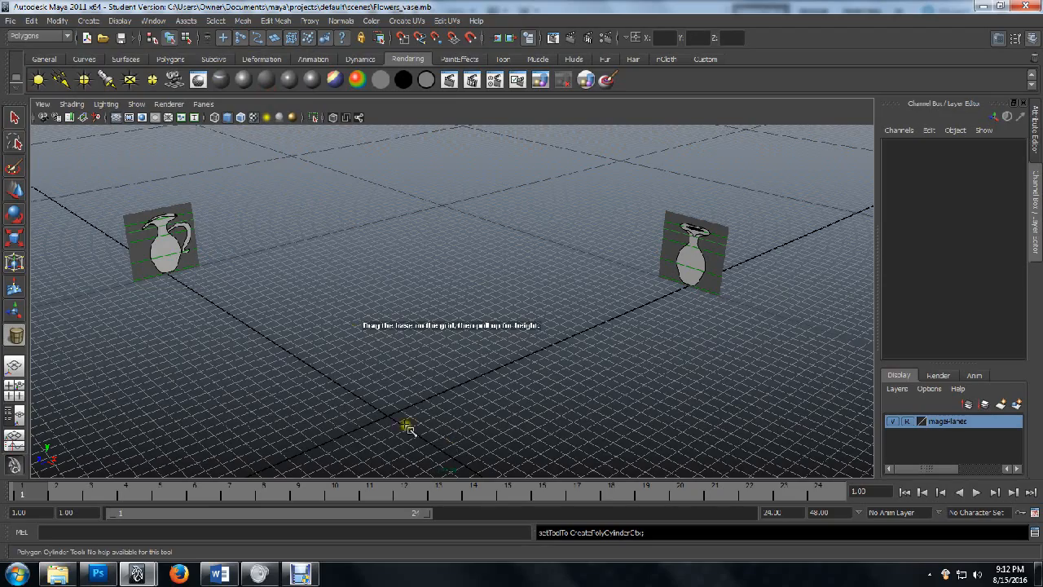
scroll(384, 396, "down", 4)
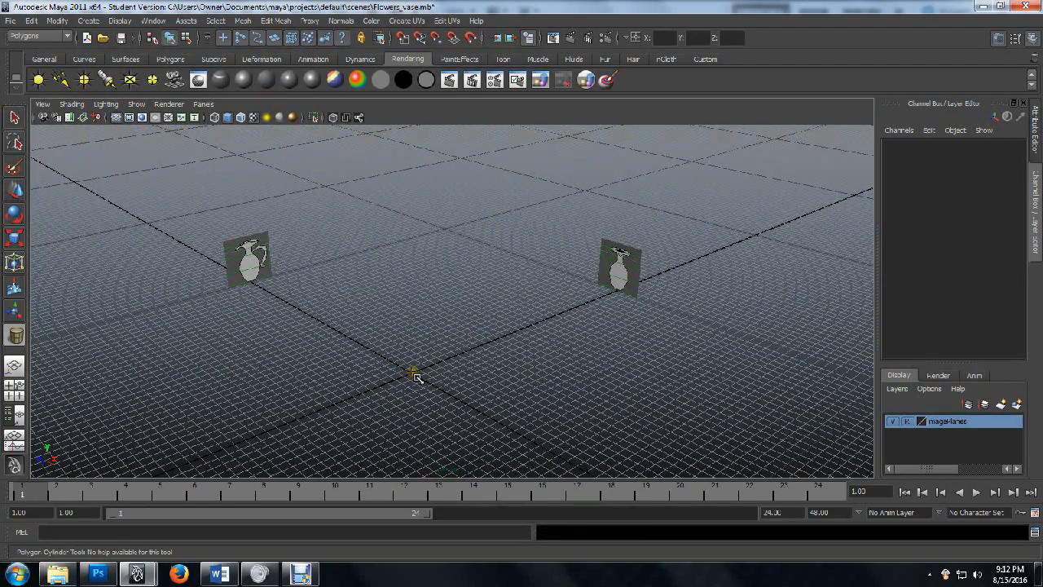
left_click_drag(403, 366, 400, 259)
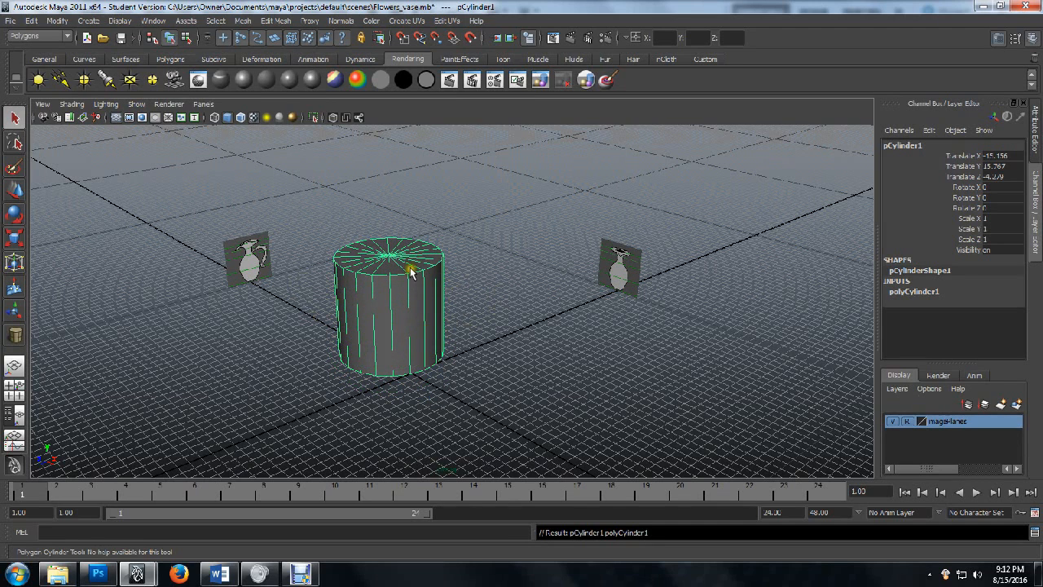
key("Delete")
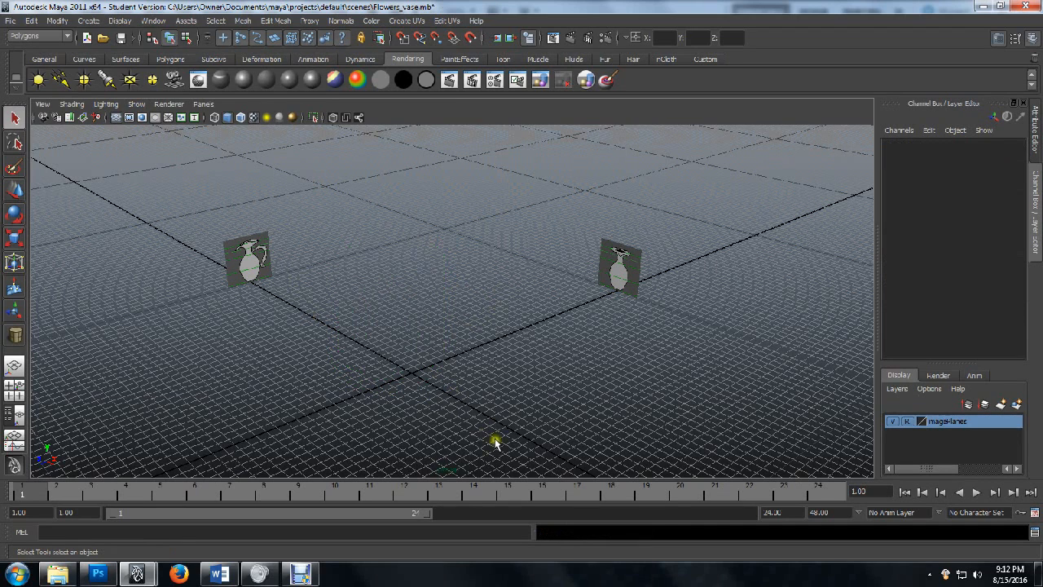
Create a default-size polygon cylinder near the grid centre and set its Translate X, Y and Z to 0
left_click(87, 19)
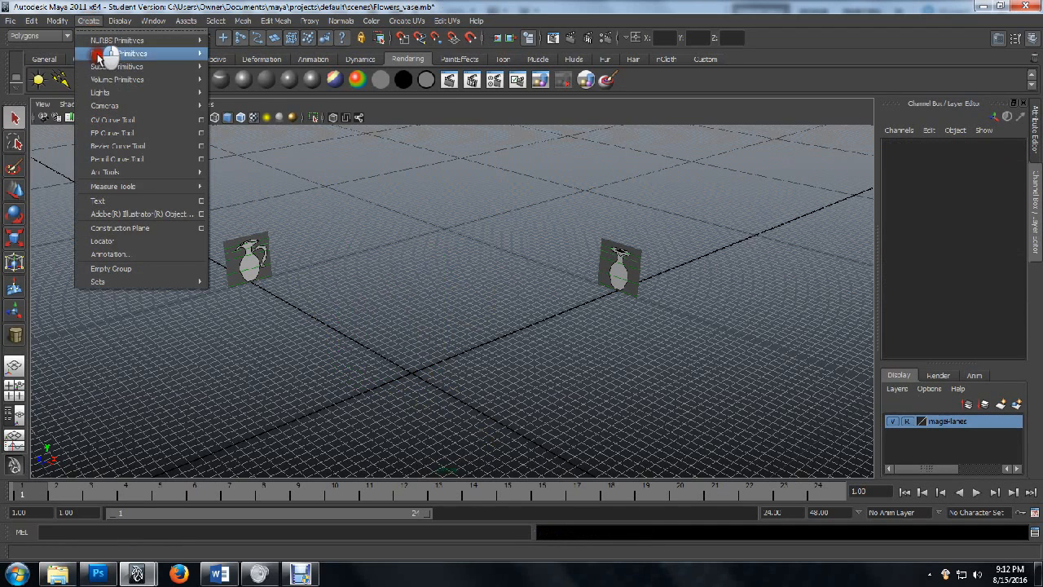
mouse_move(123, 53)
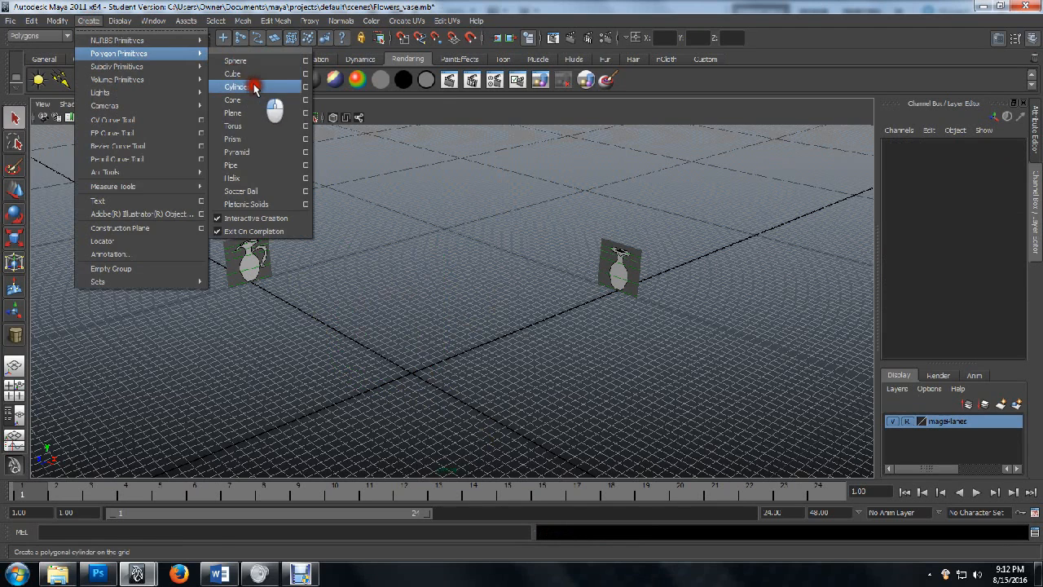
left_click(253, 86)
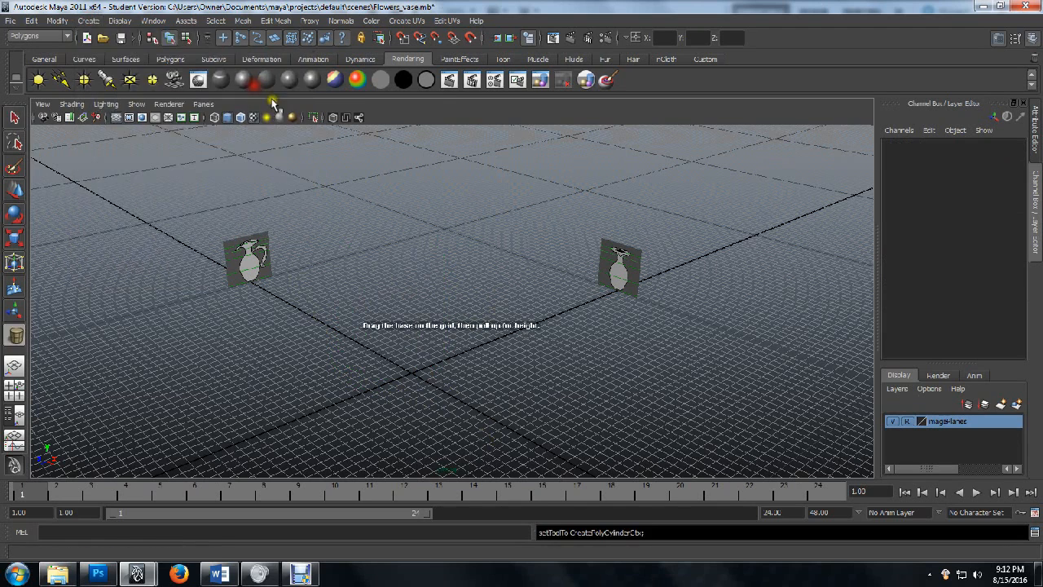
left_click(412, 374)
left_click_drag(1013, 158, 1004, 178)
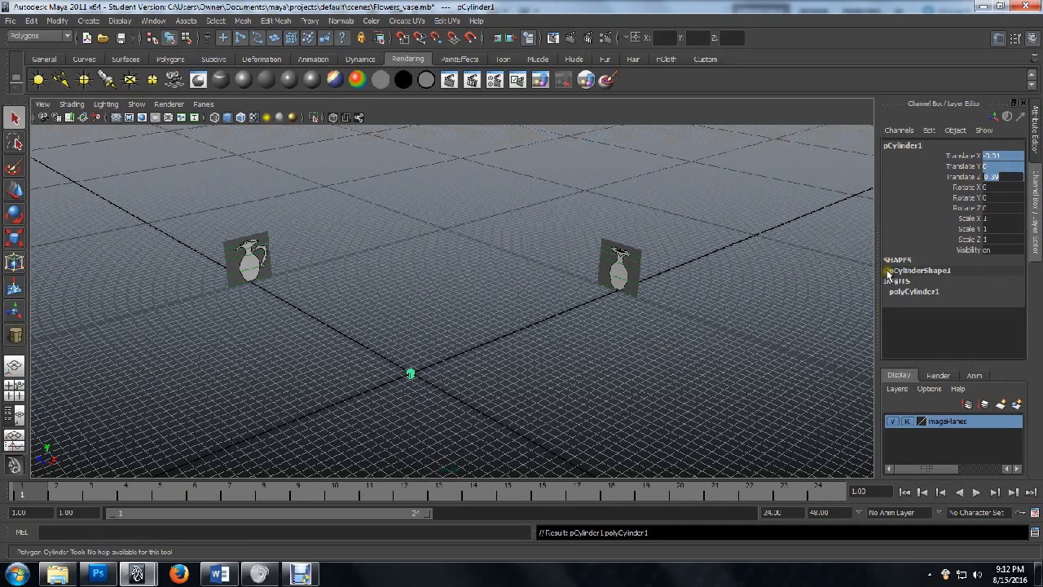
key("Return")
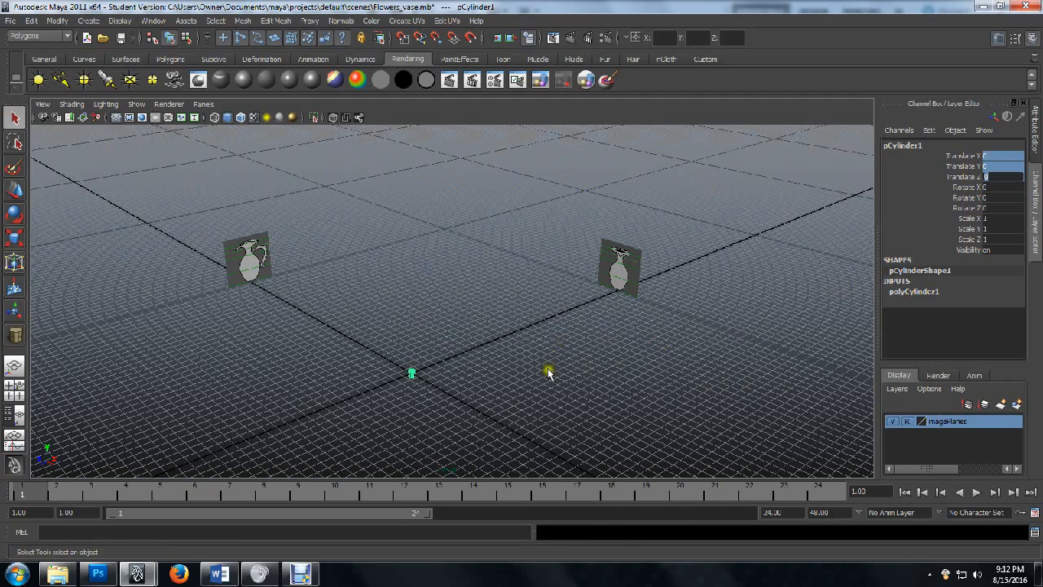
Show the front view at full size with textured shading so the vase reference image is displayed behind the cylinder
scroll(556, 383, "up", 6)
middle_click_drag(550, 361, 569, 249, "alt")
scroll(569, 249, "down", 2)
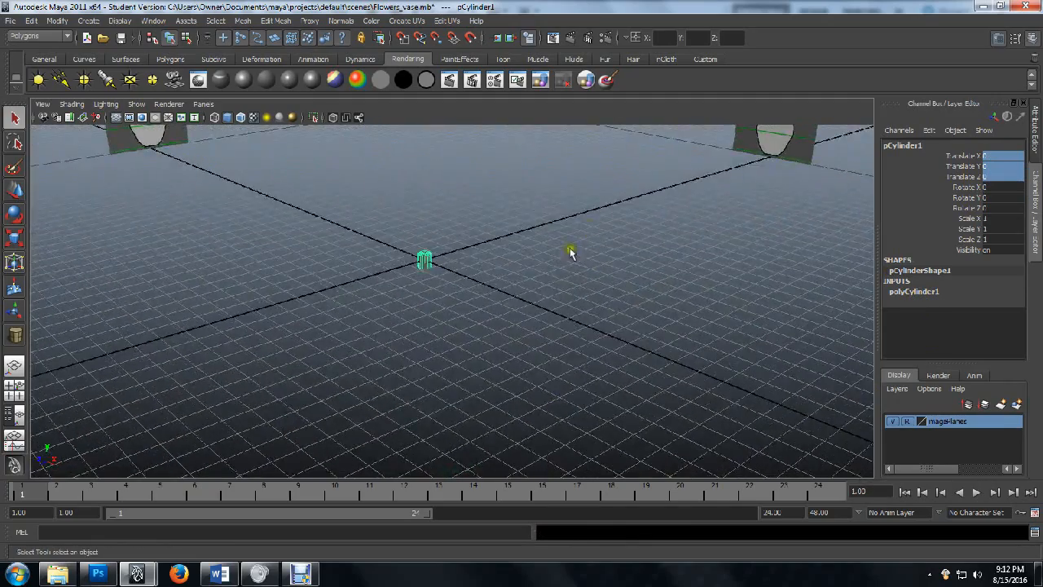
scroll(556, 276, "down", 1)
left_click_drag(493, 294, 573, 276, "alt")
left_click_drag(652, 216, 587, 299, "alt")
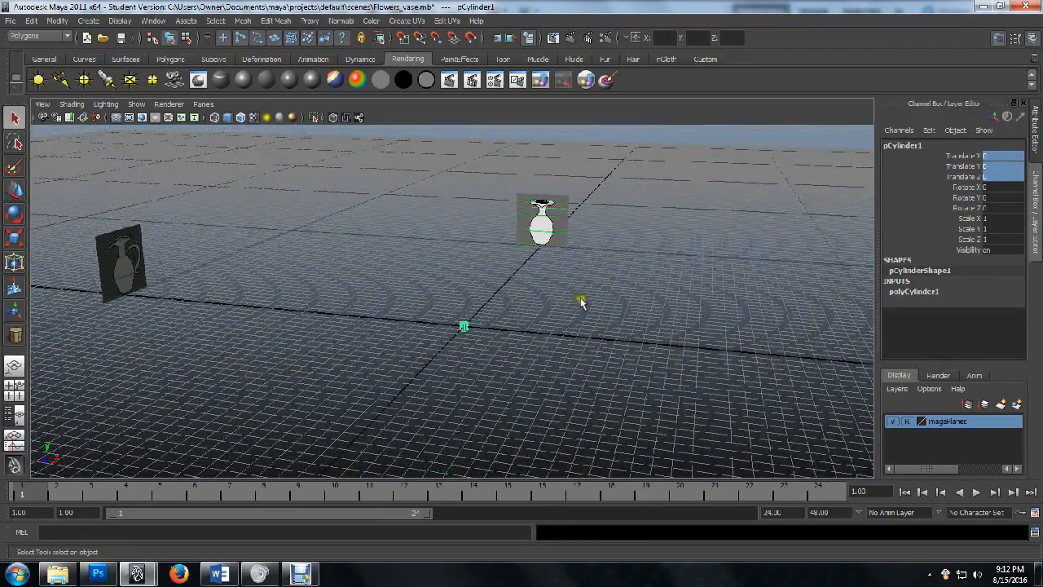
key("space")
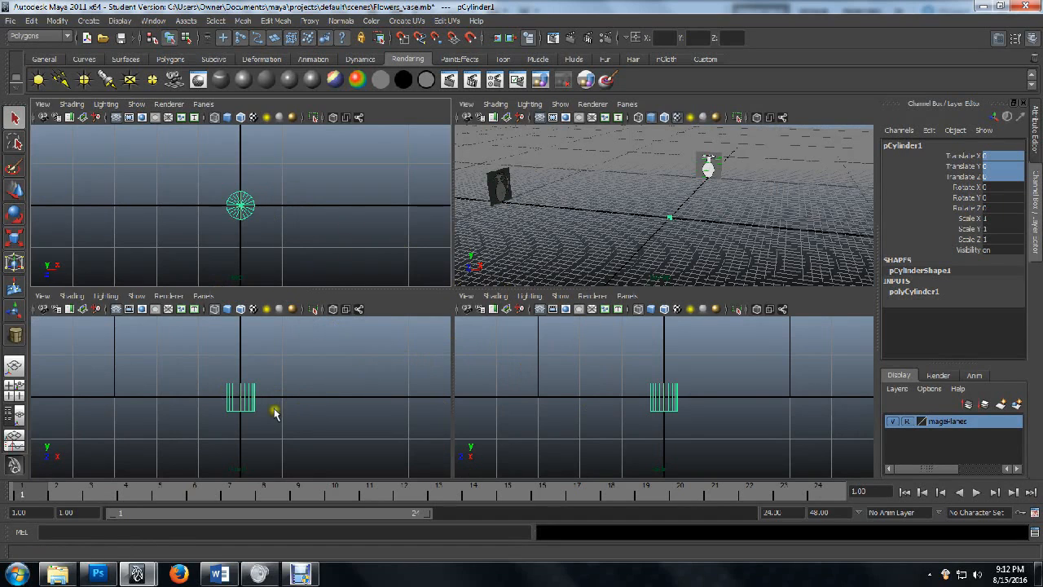
key("space")
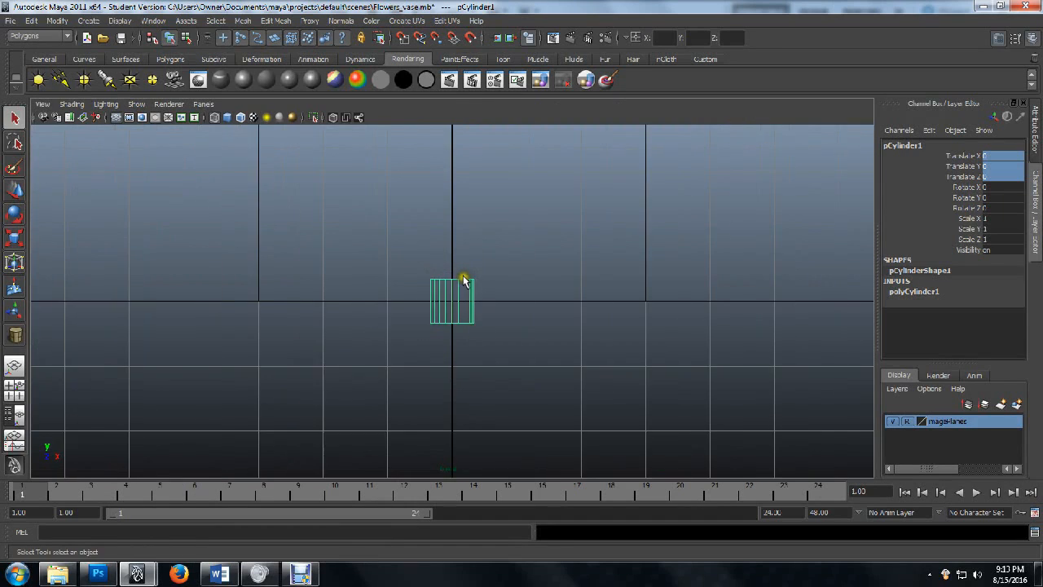
scroll(463, 281, "down", 3)
middle_click_drag(522, 249, 497, 342, "alt")
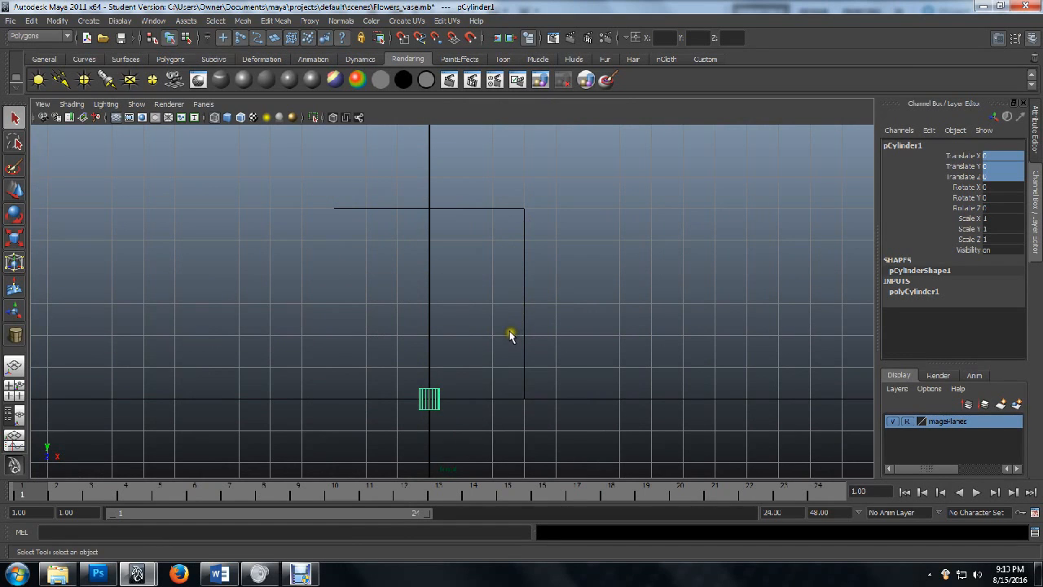
key("6")
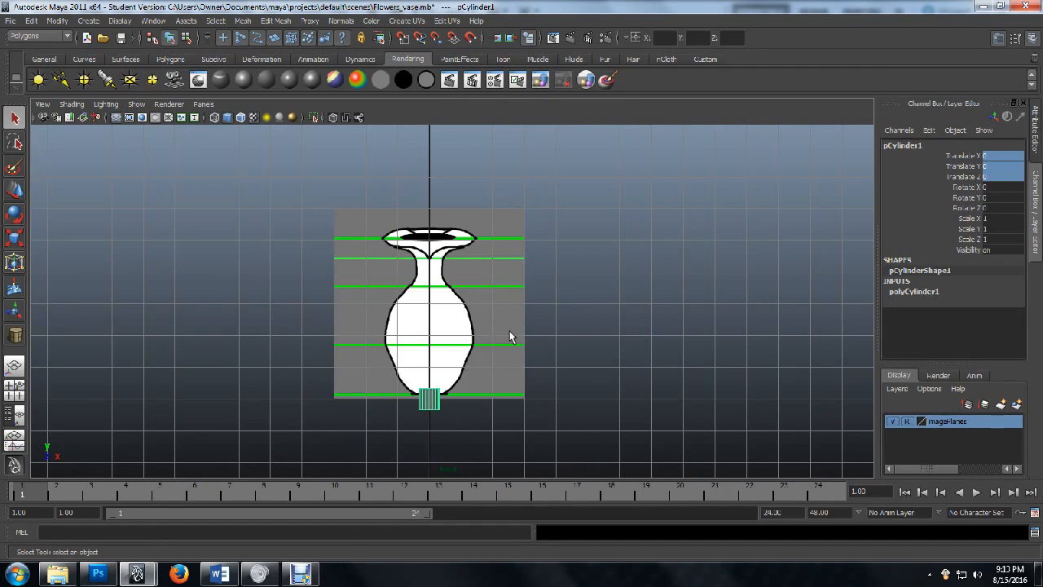
Move the cylinder straight up to the vase's belly, at a Translate Y of about 6.47
left_click(435, 395)
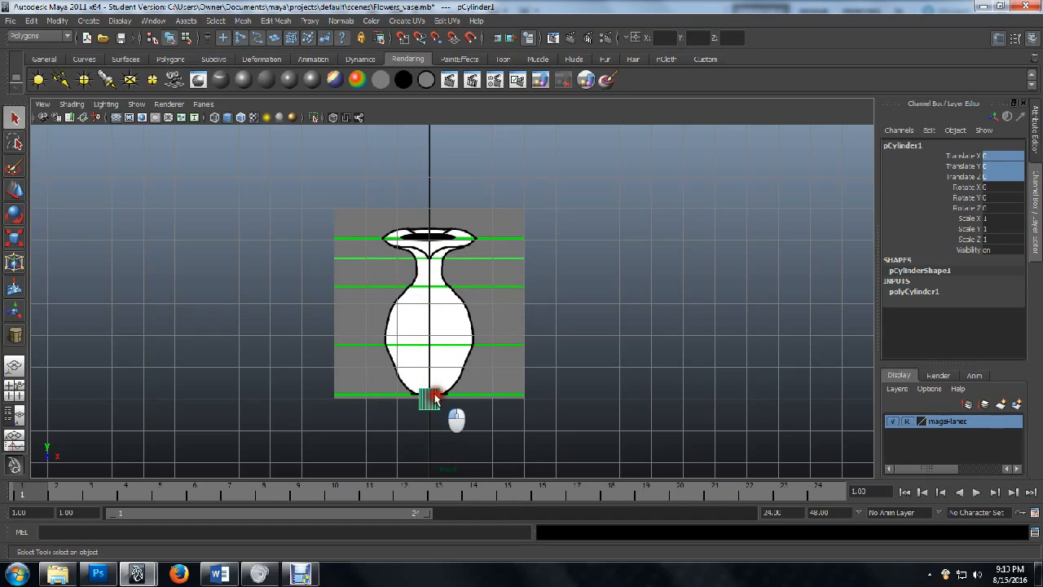
key("w")
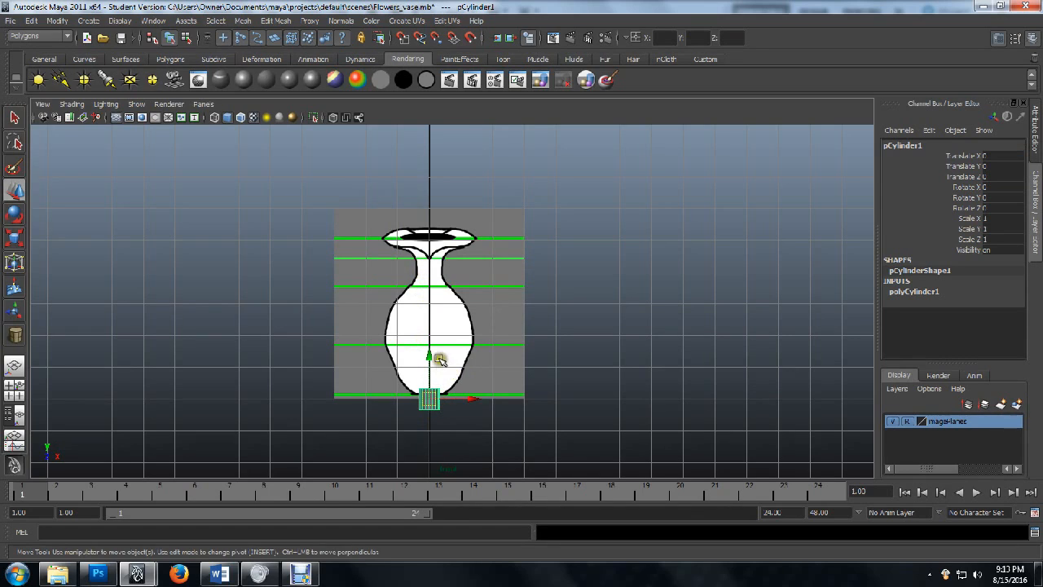
middle_click_drag(431, 354, 431, 284)
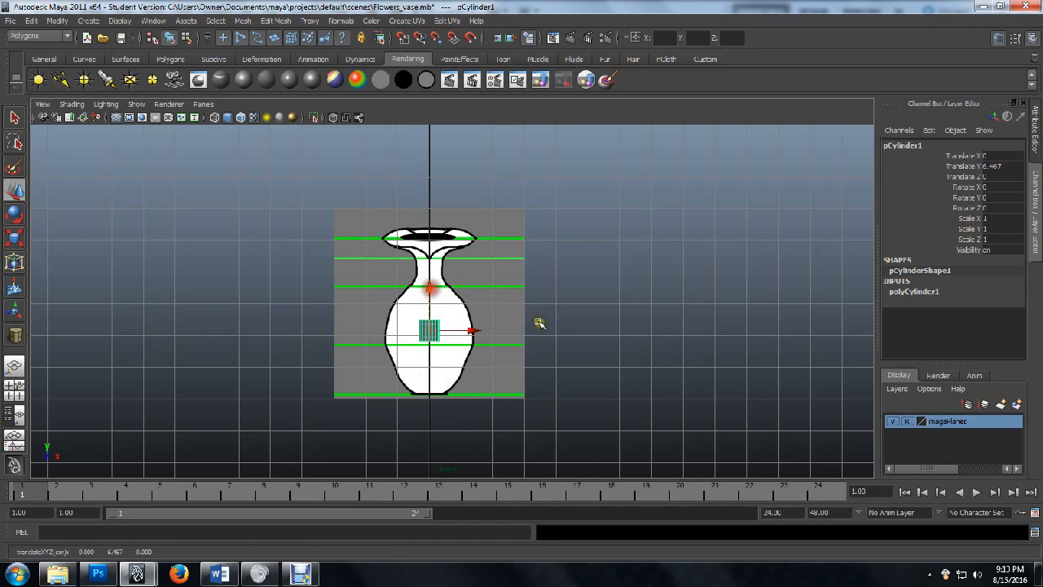
Widen the cylinder to the vase's widest part by setting its radius to 4.5
left_click(918, 291)
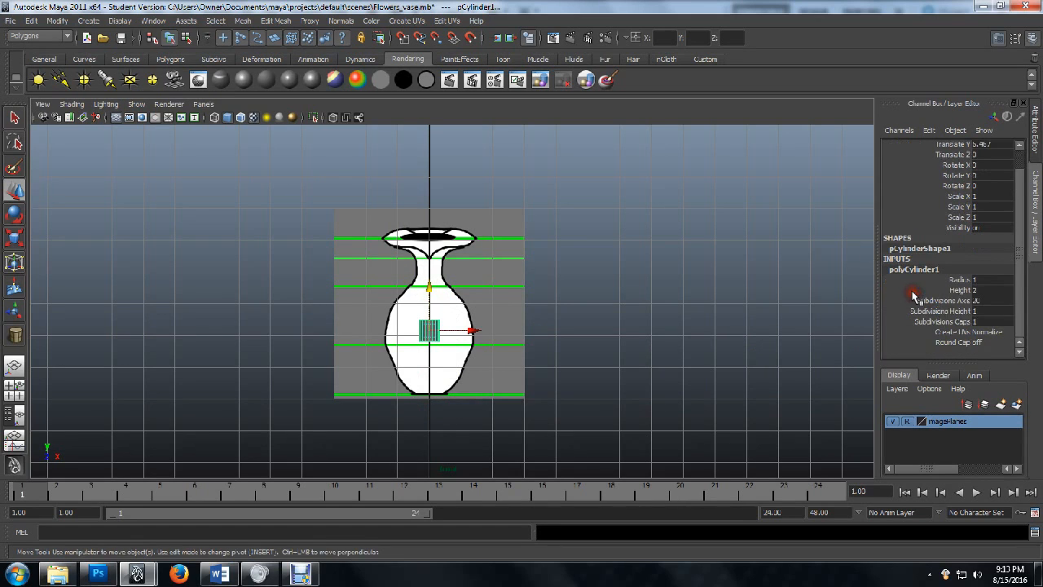
left_click(965, 281)
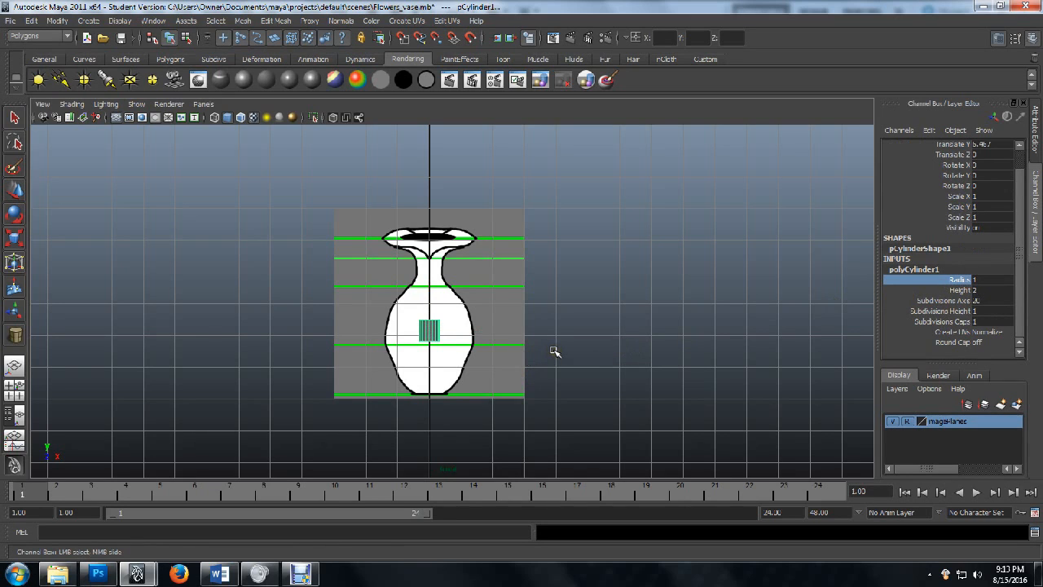
middle_click_drag(554, 351, 577, 350)
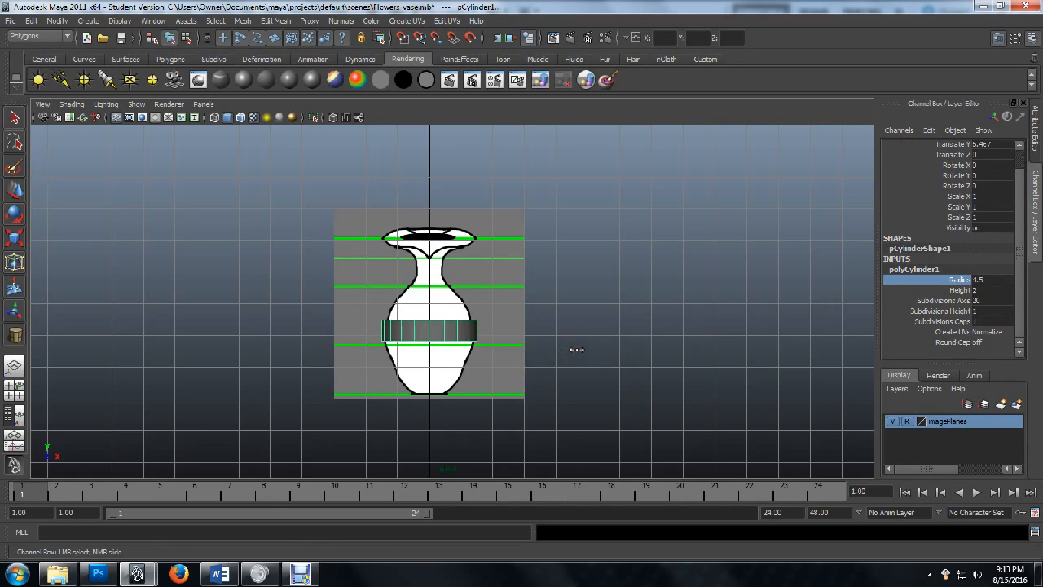
left_click(996, 280)
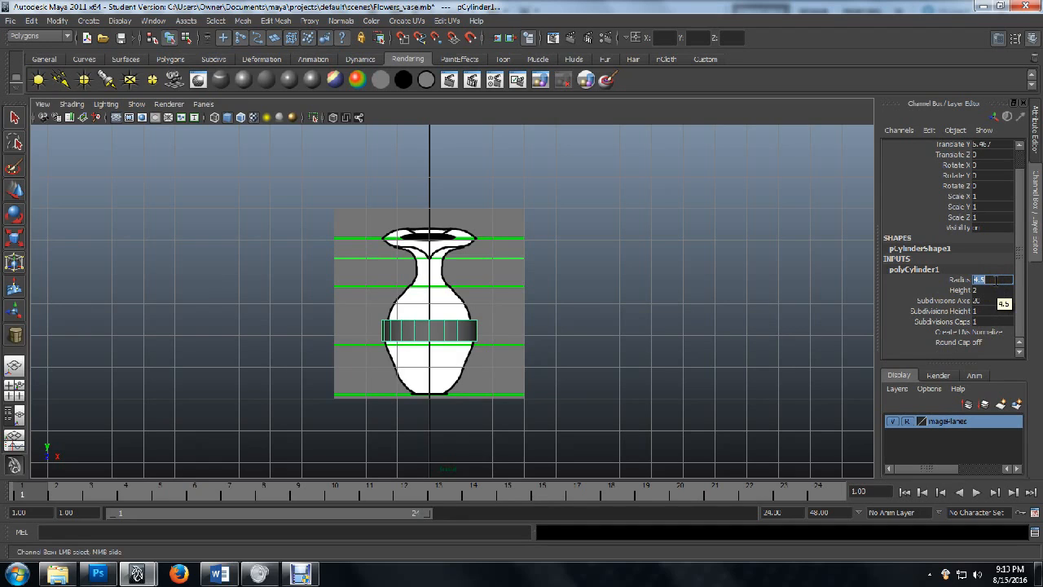
Increase the cylinder's height to 13.1 and raise it to a Translate Y of about 8.34
left_click(961, 291)
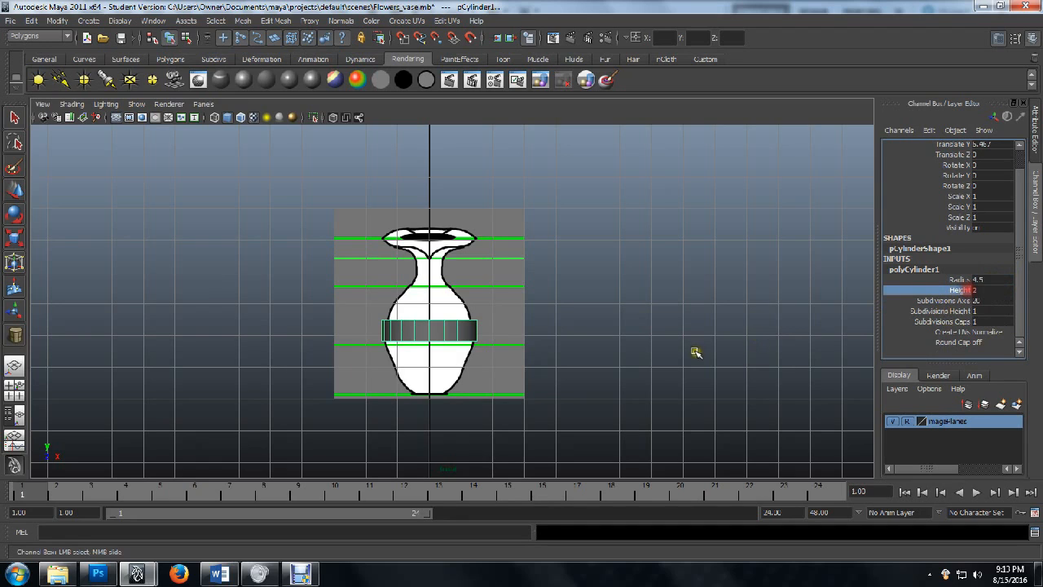
middle_click_drag(578, 345, 647, 328)
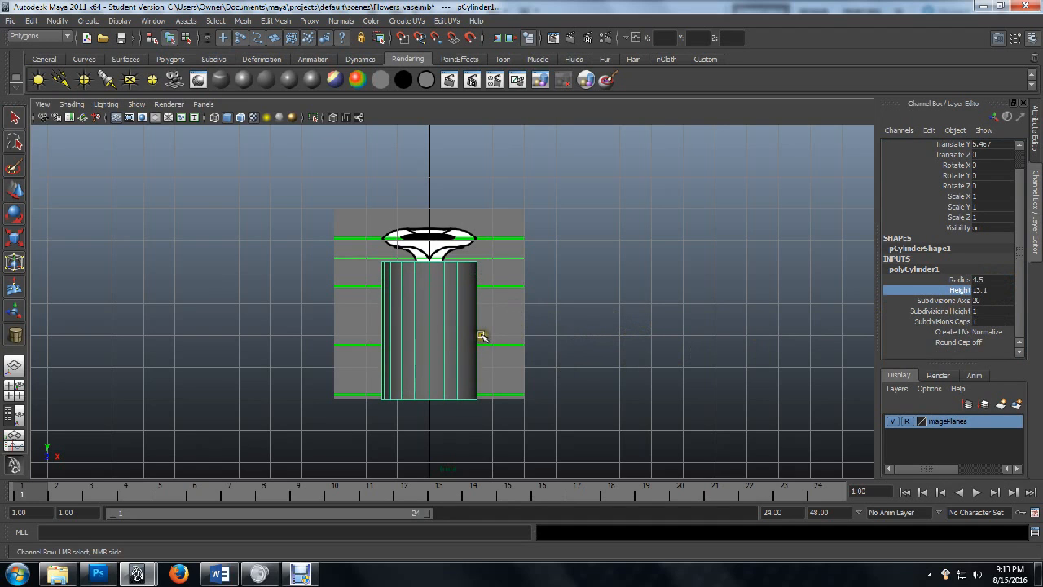
scroll(481, 335, "down", 1)
scroll(482, 335, "up", 1)
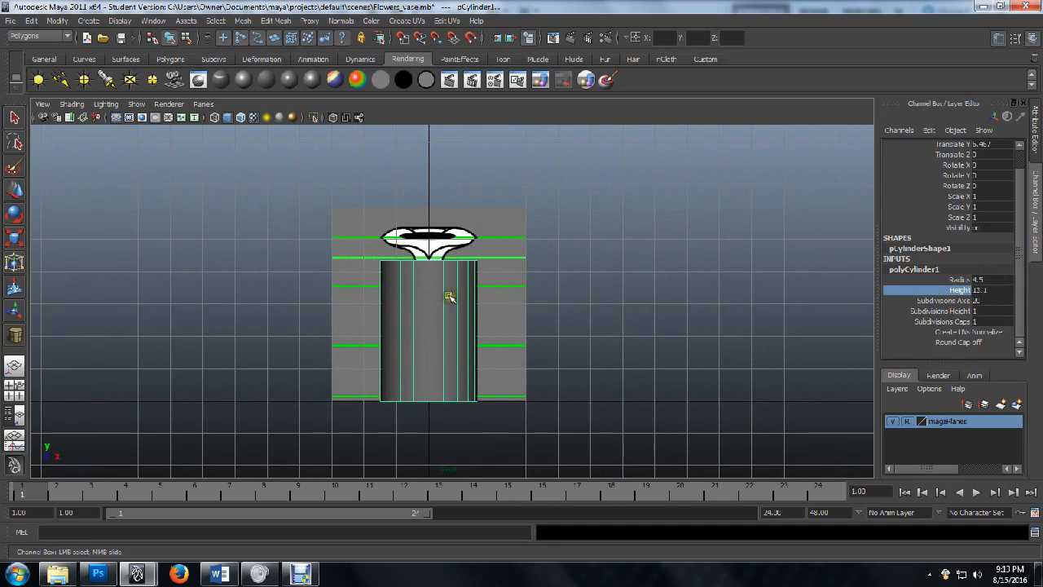
key("w")
middle_click_drag(426, 282, 433, 264)
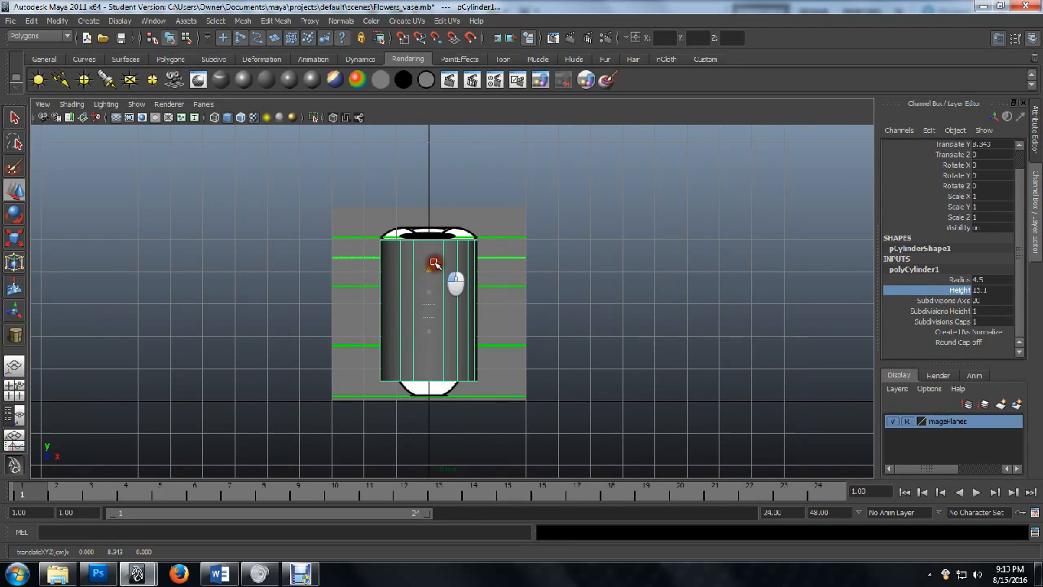
Set the cylinder's height to 15.6 and lower it to a Translate Y of about 8.28 to fit the vase's full height
left_click(956, 290)
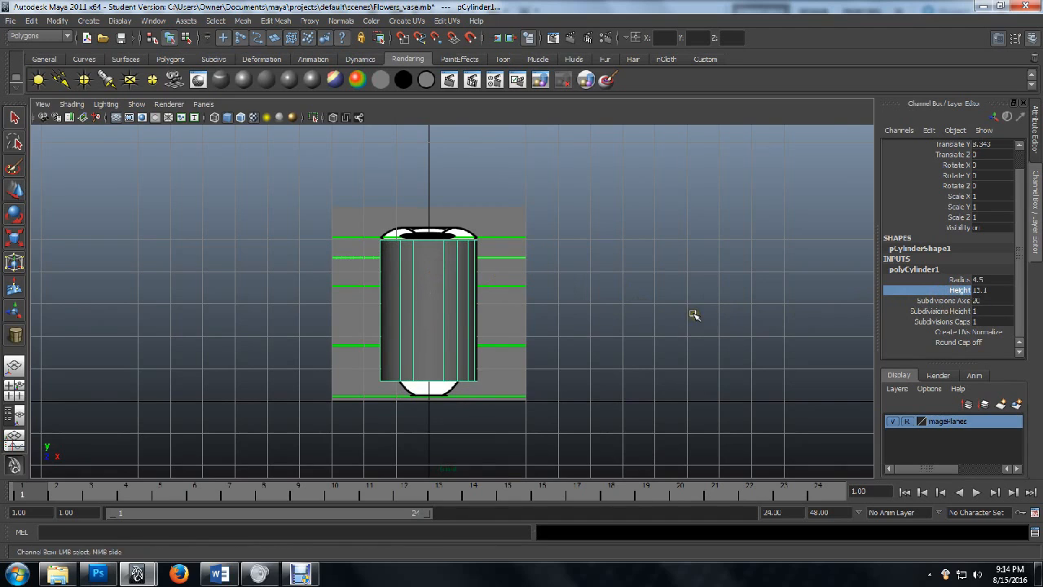
middle_click_drag(693, 314, 711, 315)
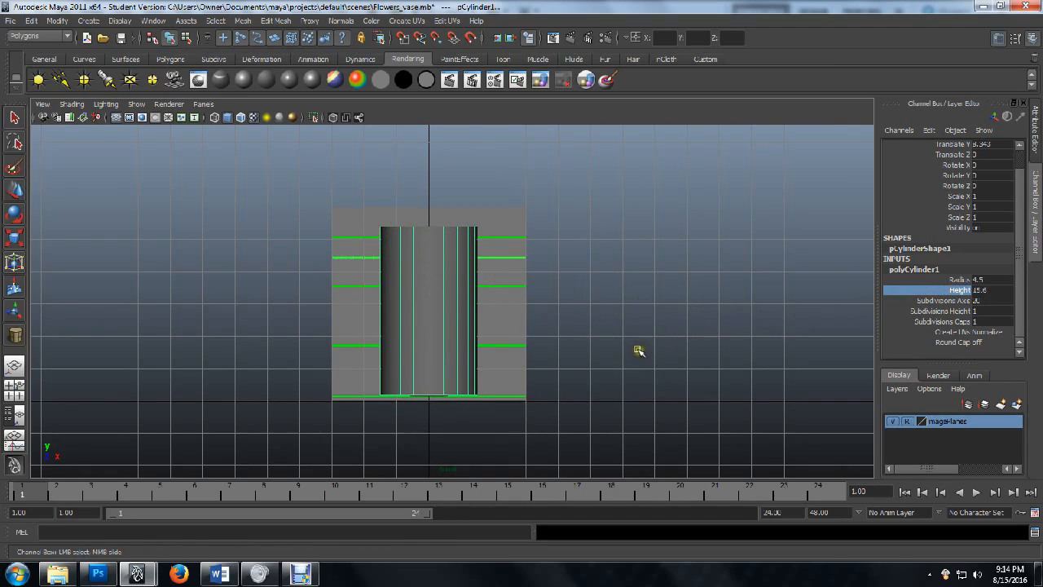
key("w")
left_click_drag(431, 266, 430, 269)
key("ctrl+z")
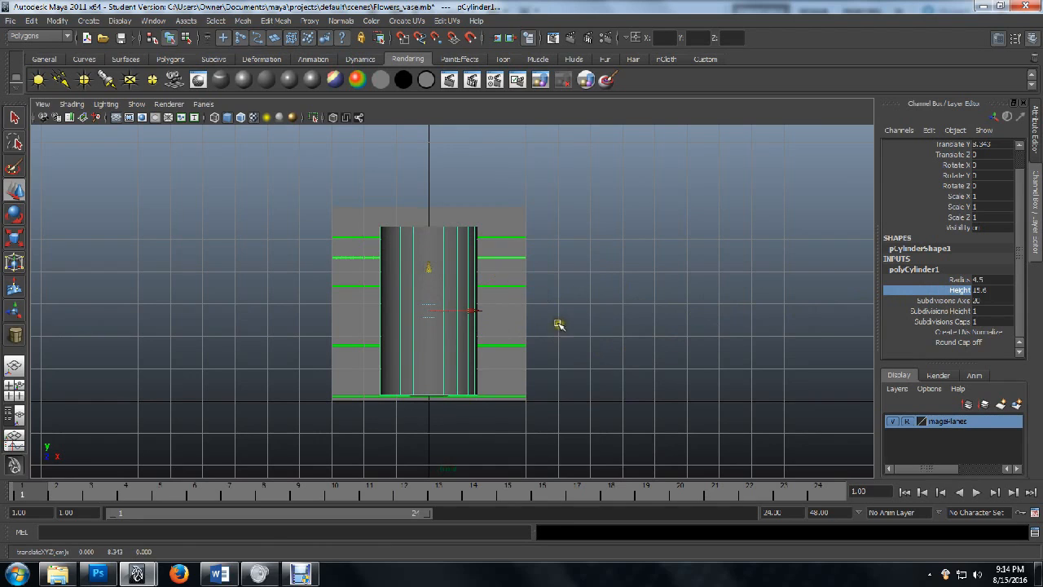
left_click_drag(426, 268, 427, 267)
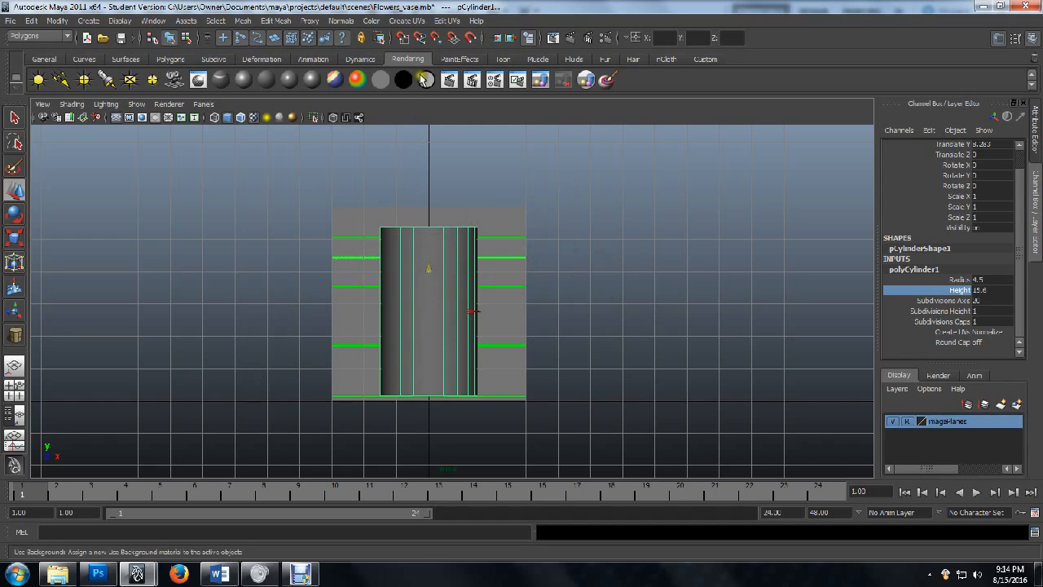
Assign a new Lambert material to the cylinder and name it Transparency
left_click(266, 82)
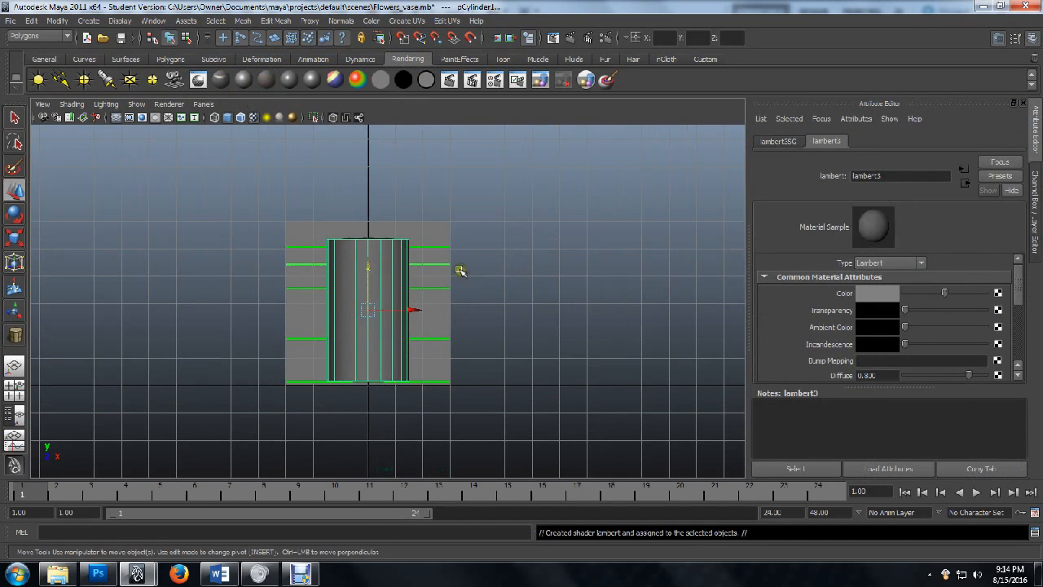
left_click(913, 177)
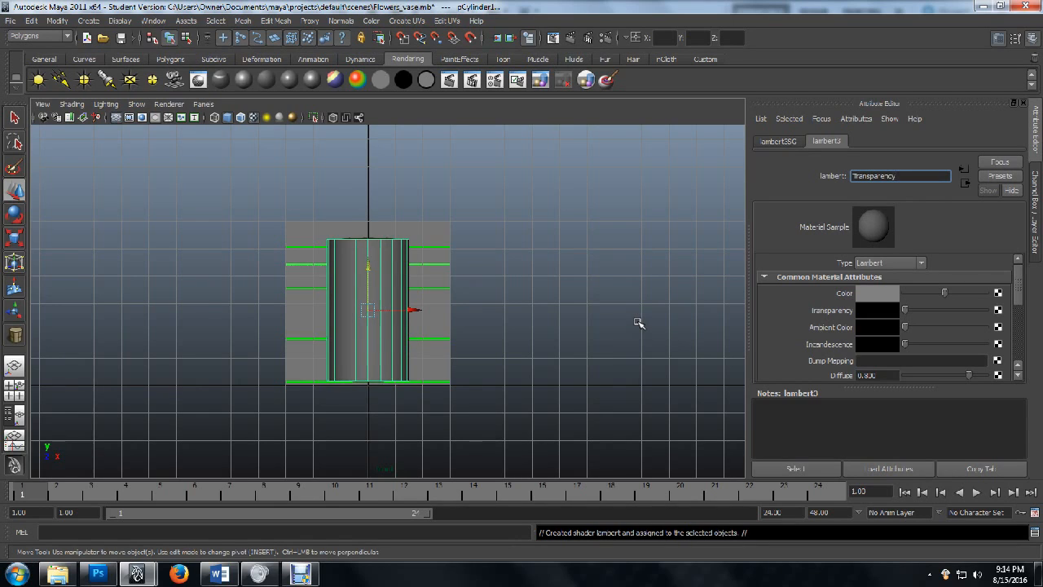
key("Return")
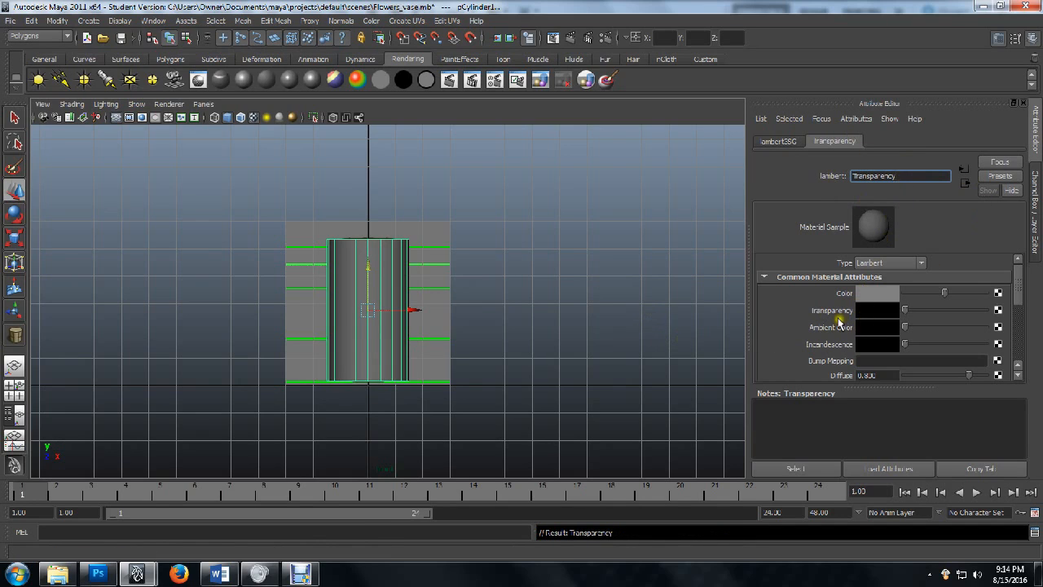
Raise the Transparency material's transparency to about half and bring back the cylinder's channel values
left_click_drag(906, 312, 946, 317)
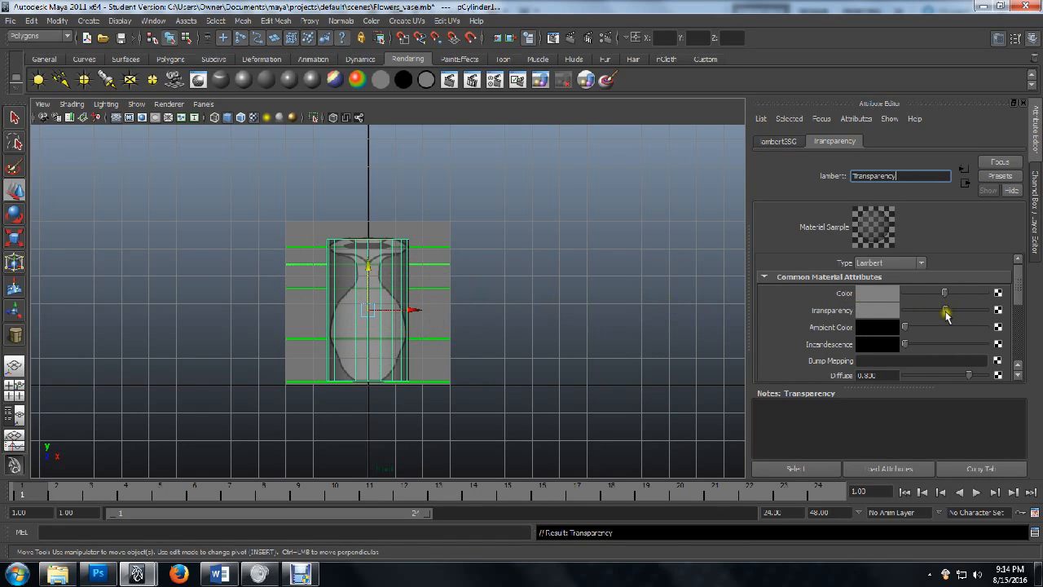
scroll(457, 326, "up", 5)
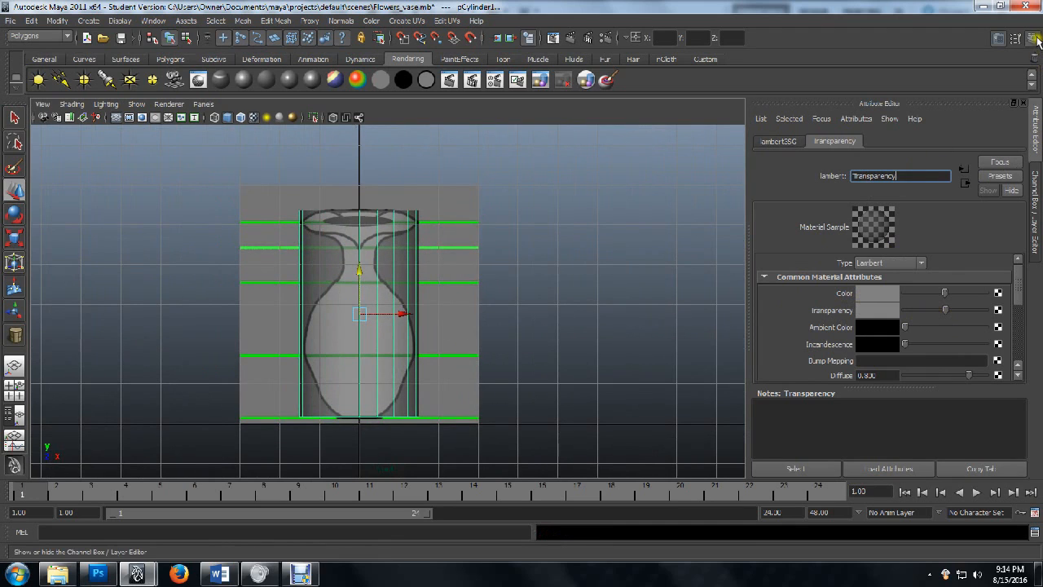
left_click(1034, 39)
left_click(1033, 39)
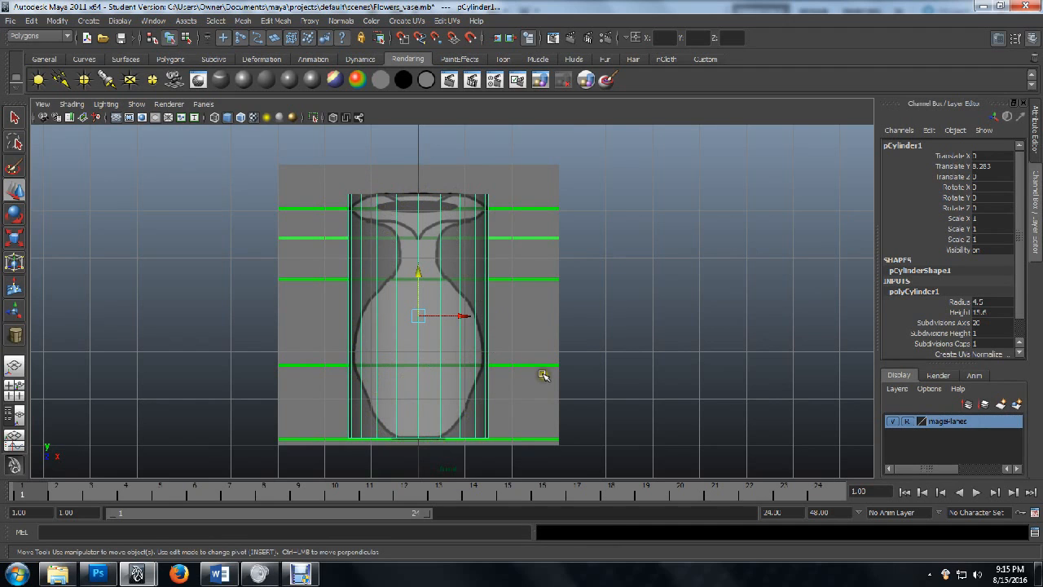
In the side view, close the Windows color scheme prompt and shift the cylinder to a Translate Z of about -0.304 to fit the vase body
key("space")
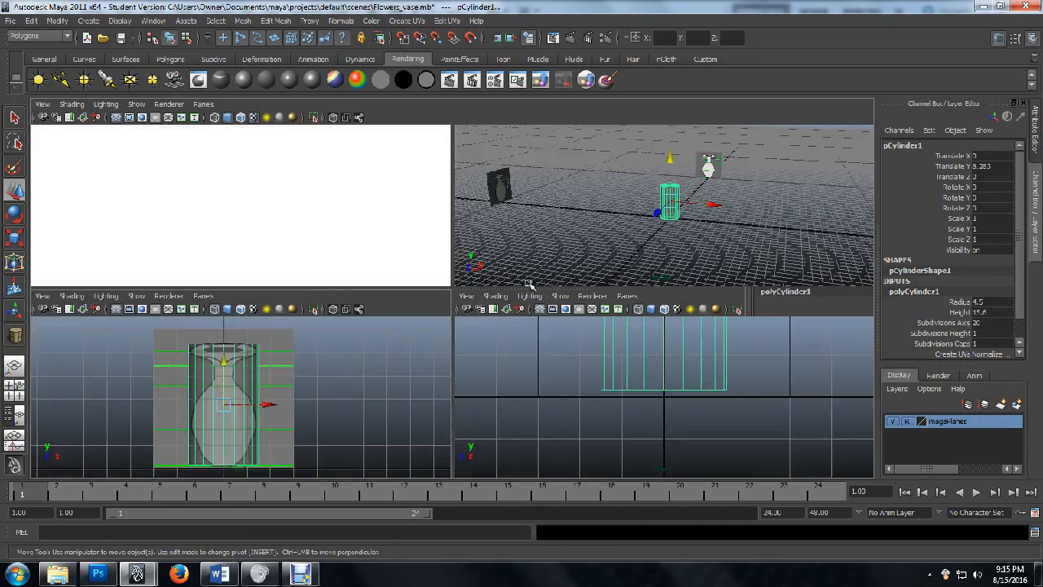
key("space")
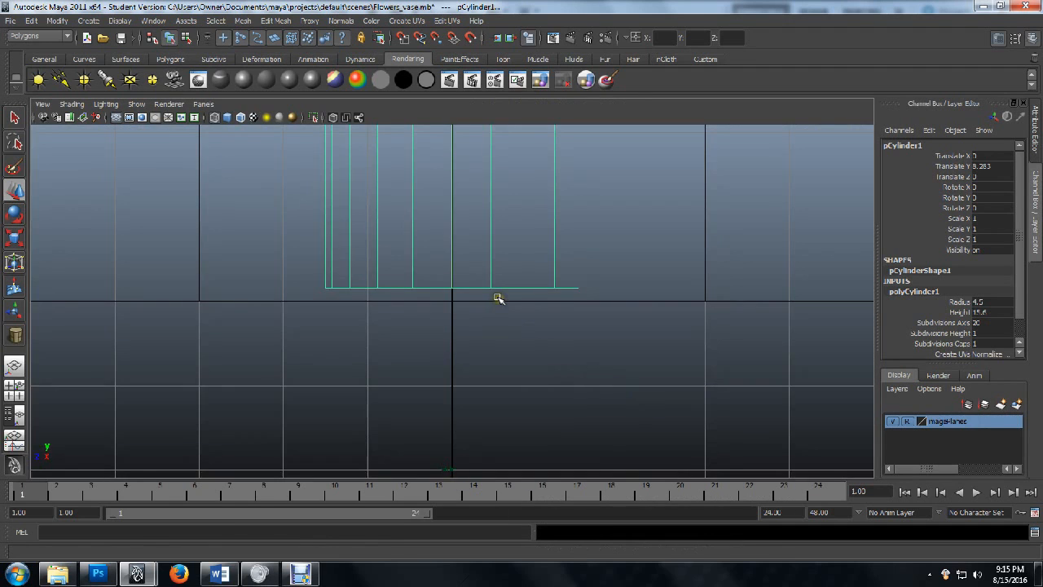
scroll(498, 299, "down", 8)
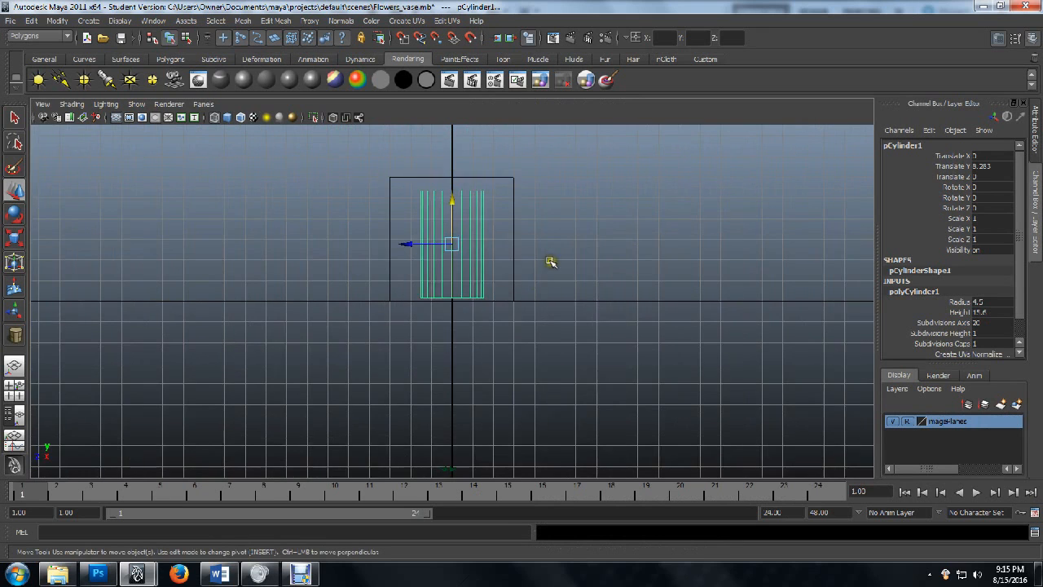
middle_click_drag(552, 261, 543, 314, "alt")
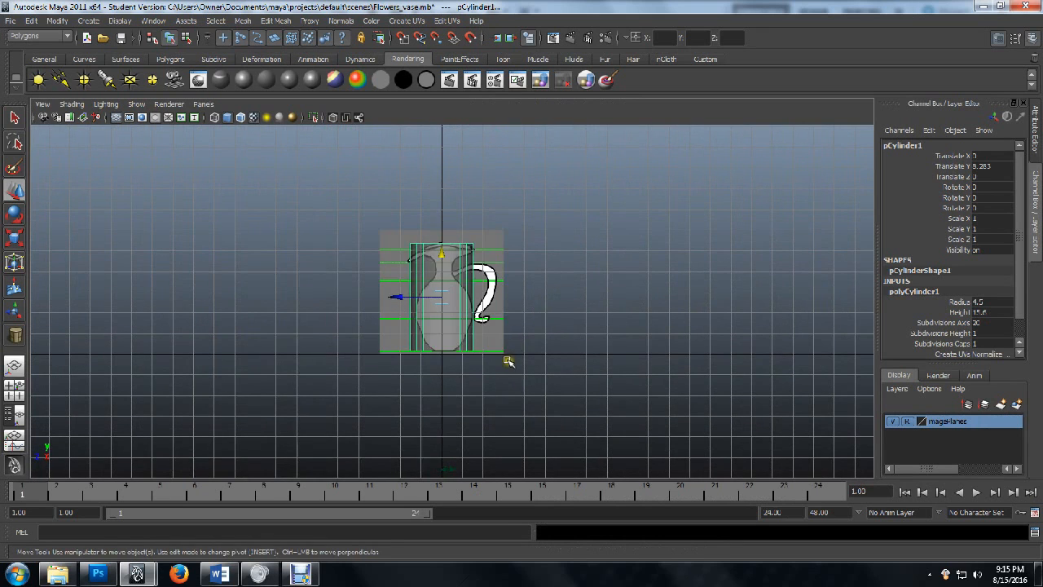
scroll(508, 361, "up", 6)
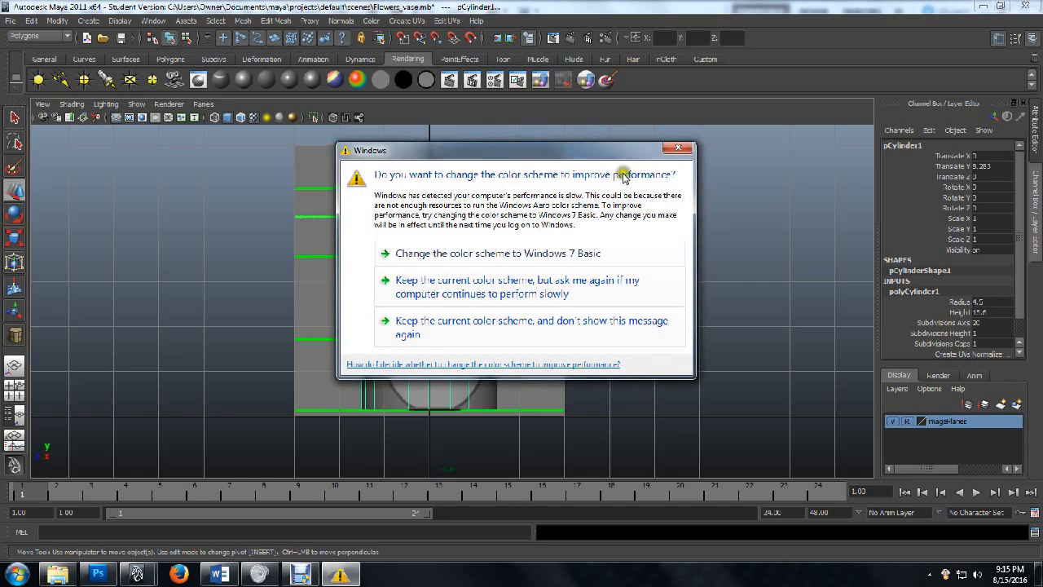
left_click_drag(567, 156, 833, 109)
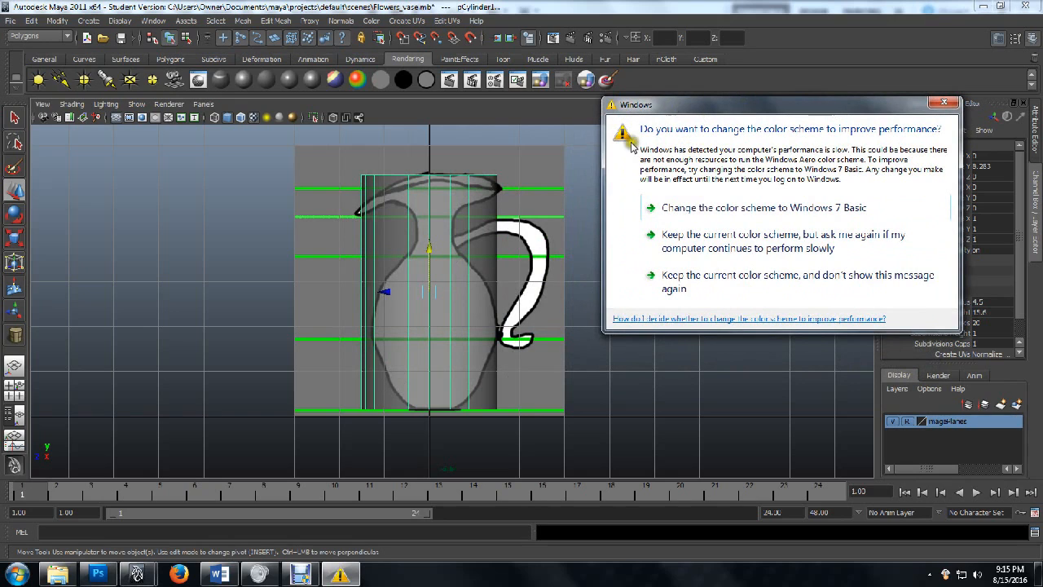
left_click(947, 101)
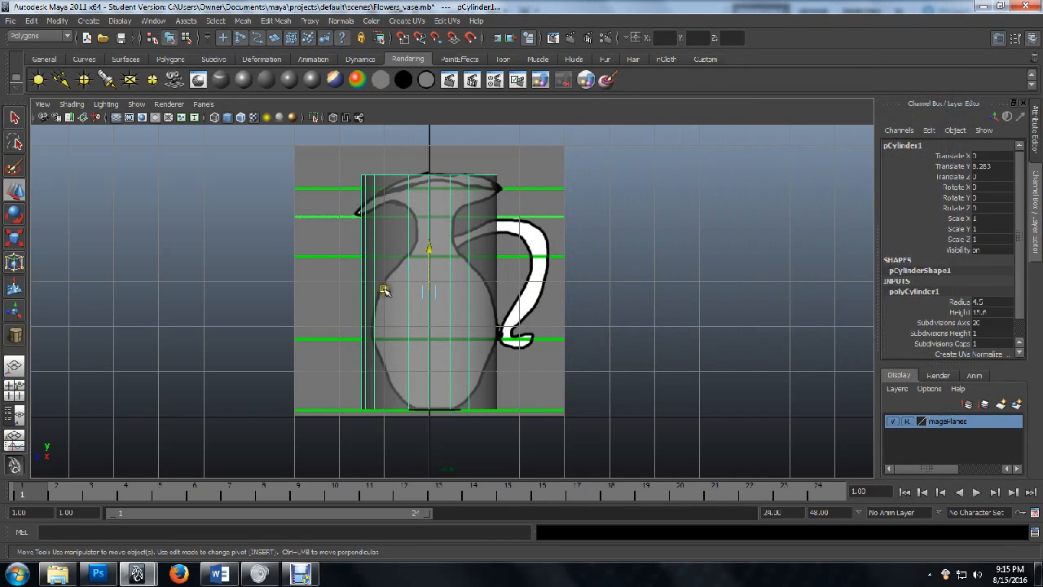
middle_click_drag(383, 292, 388, 296)
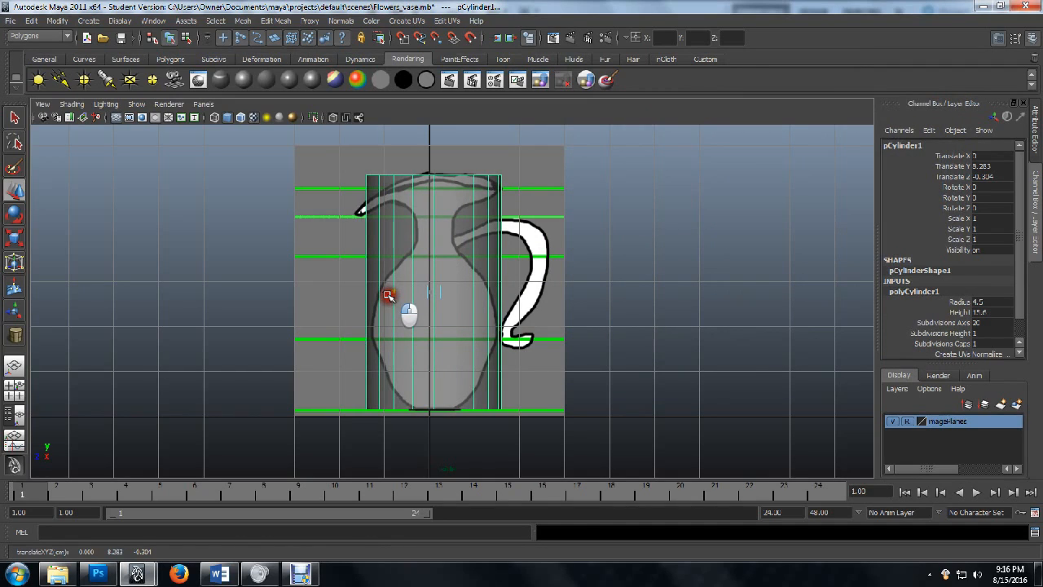
middle_click_drag(389, 295, 389, 295)
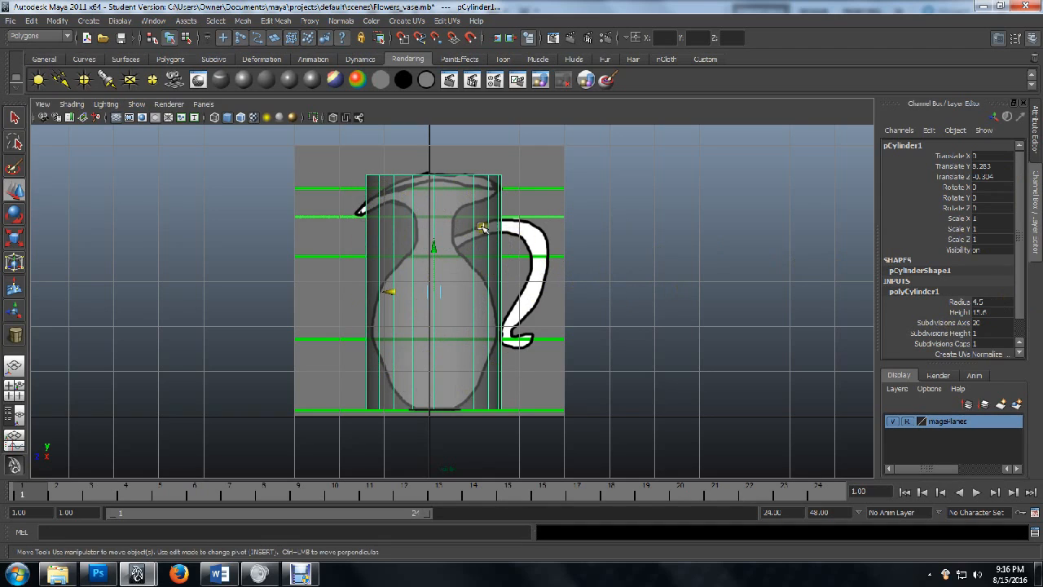
Reduce the cylinder's Subdivisions Axis to 12, check it in perspective, and lower the value further to 8 in the front view
left_click(950, 323)
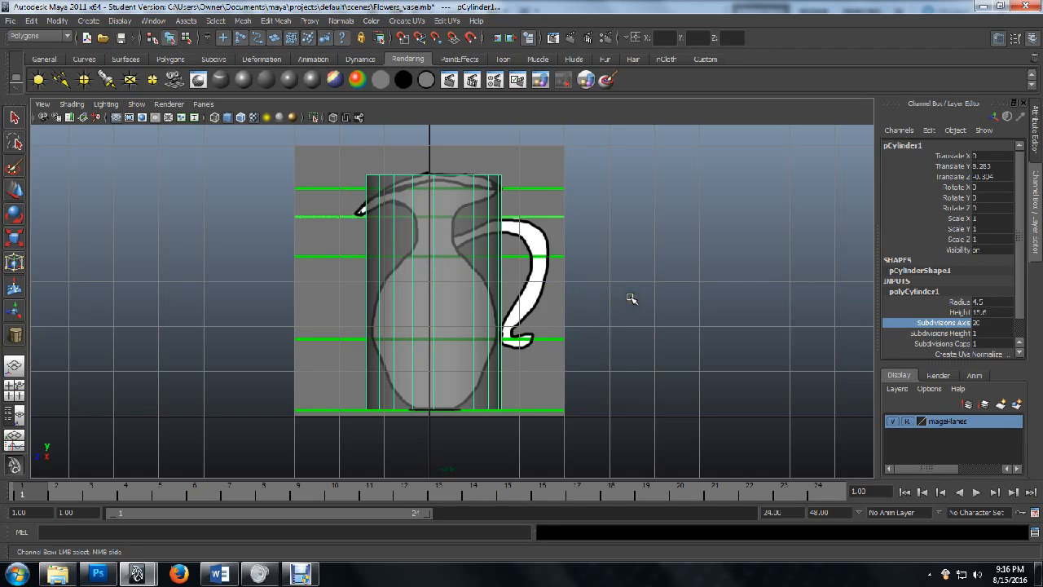
middle_click_drag(627, 296, 577, 292)
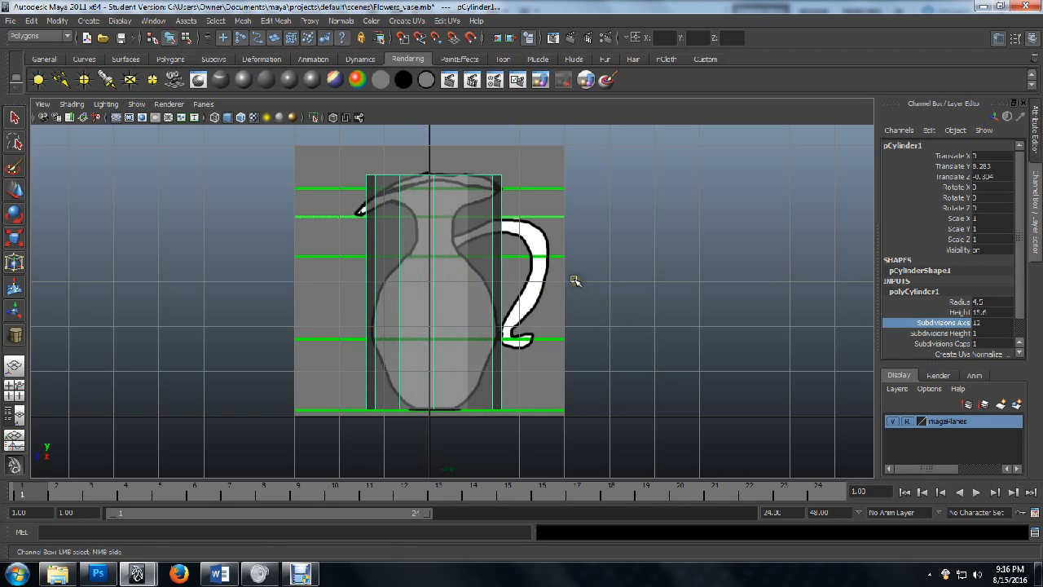
key("space")
key("space")
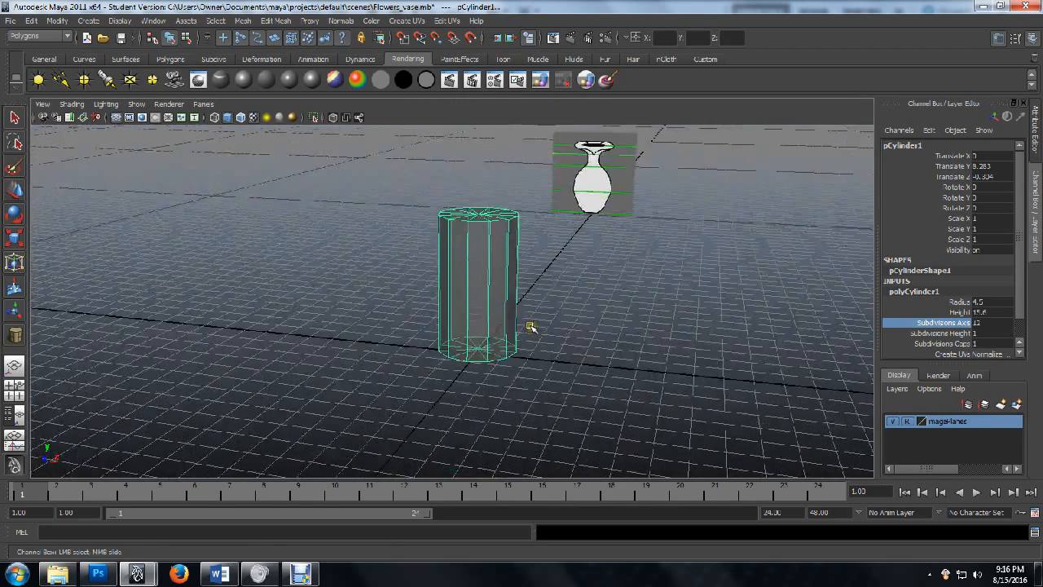
left_click_drag(530, 327, 561, 325, "alt")
key("space")
key("space")
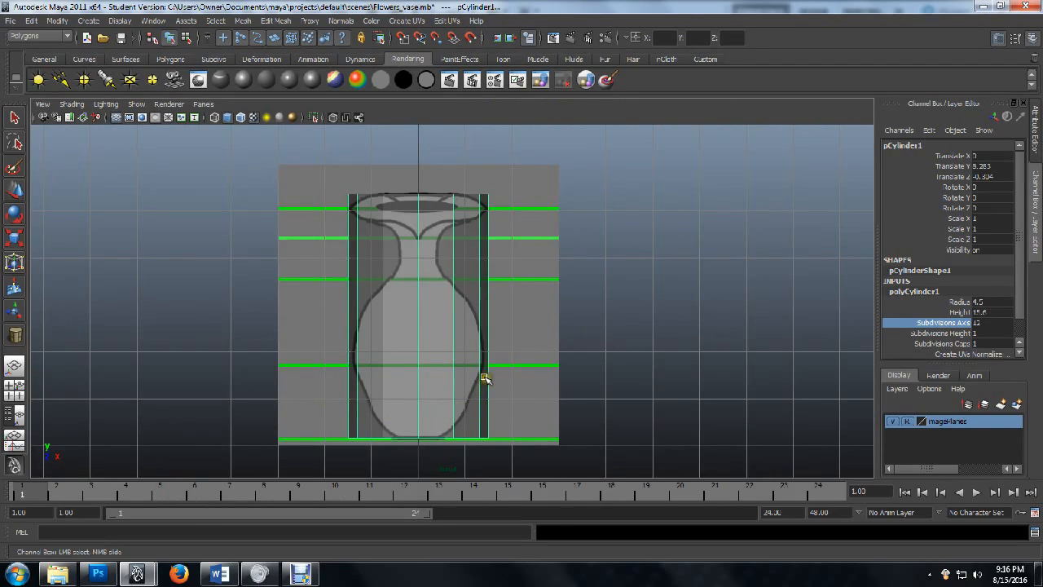
scroll(478, 332, "up", 2)
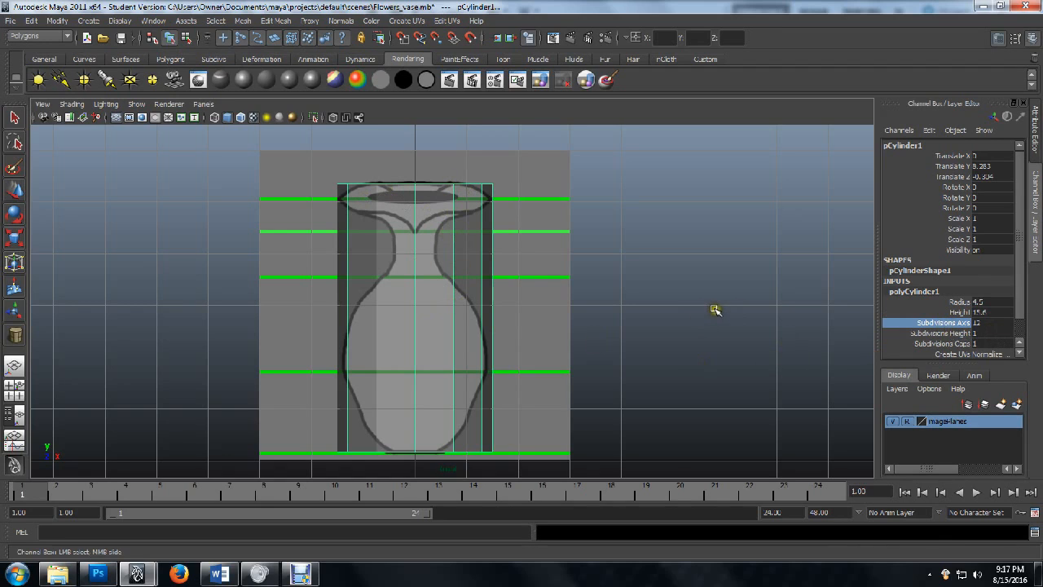
middle_click_drag(714, 309, 676, 306)
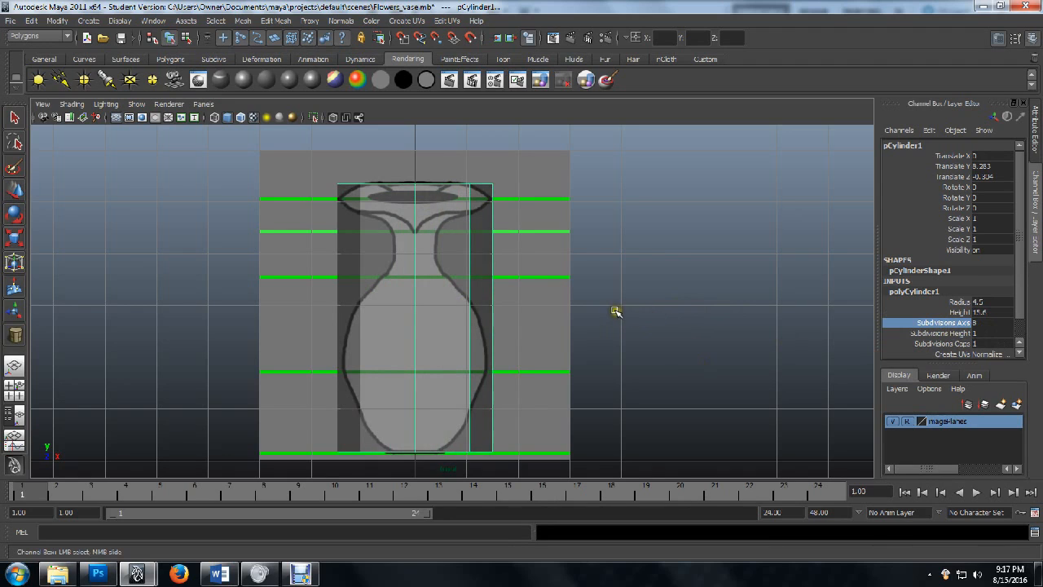
Check the eight-sided cylinder in the perspective and side views, and keep the current Windows color scheme without showing the message again
key("space")
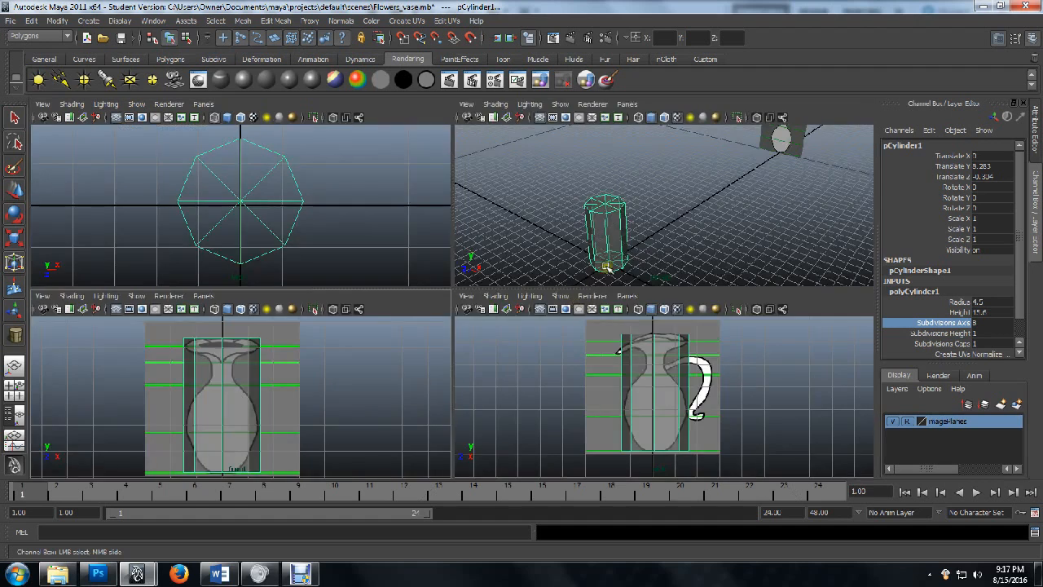
key("space")
key("space")
key("space")
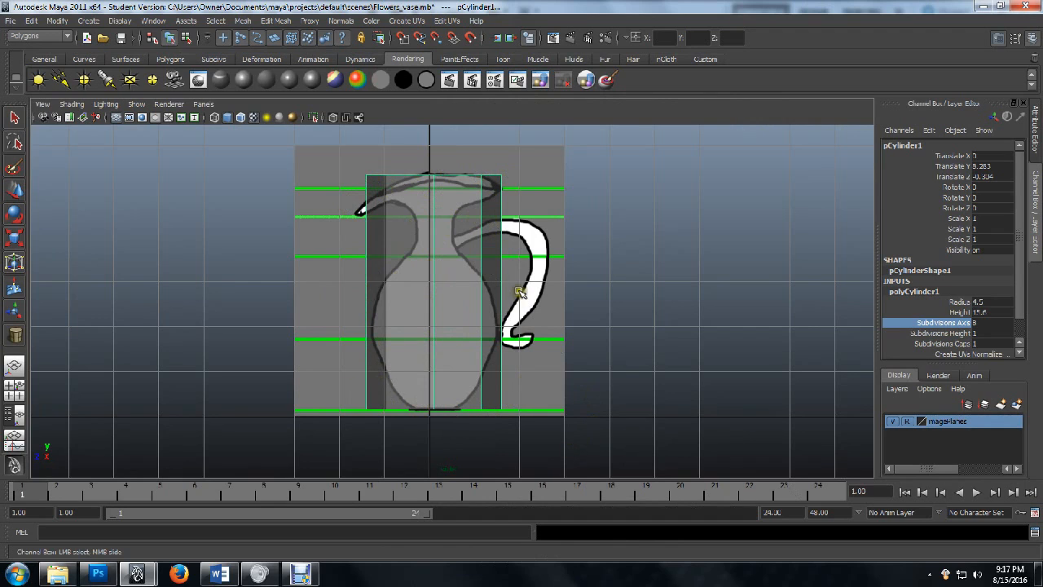
key("space")
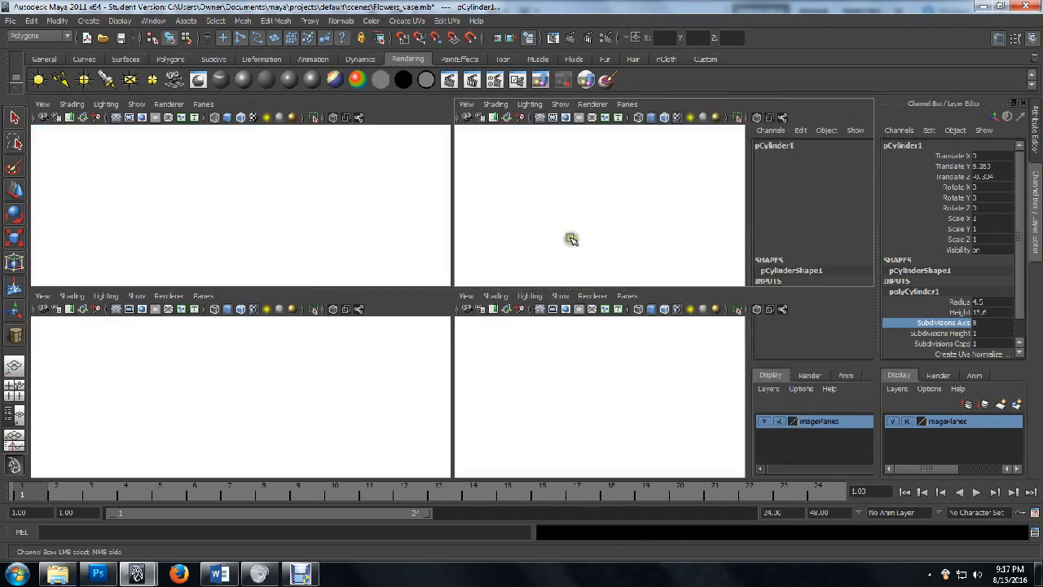
key("space")
scroll(439, 346, "down", 2)
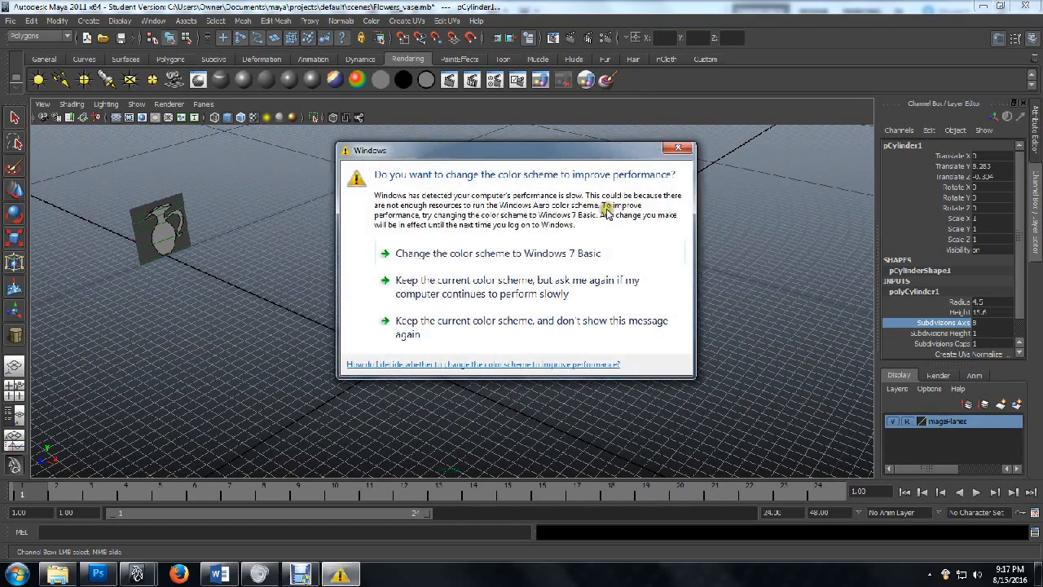
left_click(447, 332)
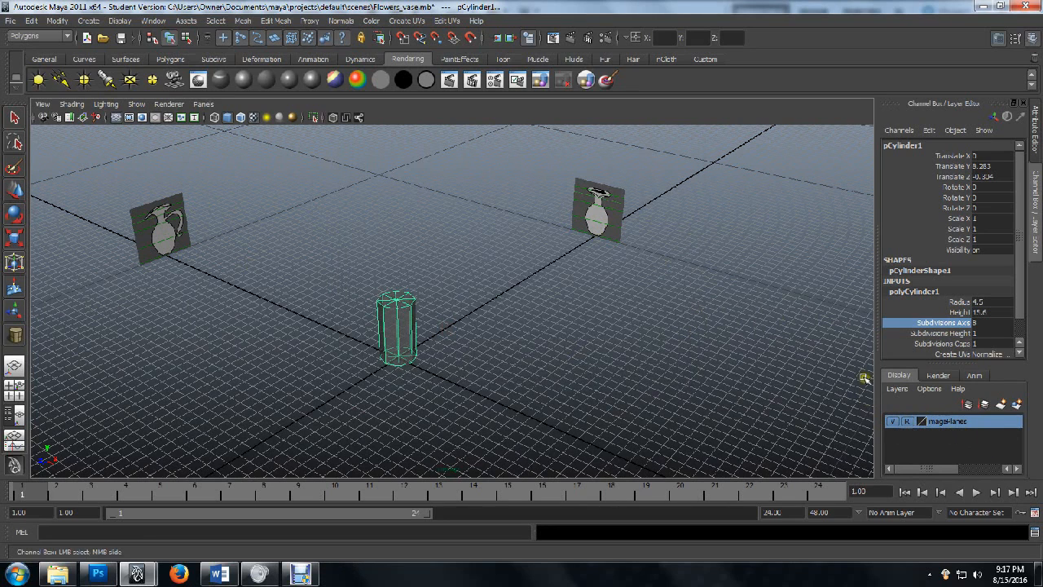
Turn off the imagePlanes layer's reference mode and select both the front and side reference planes
left_click(920, 420)
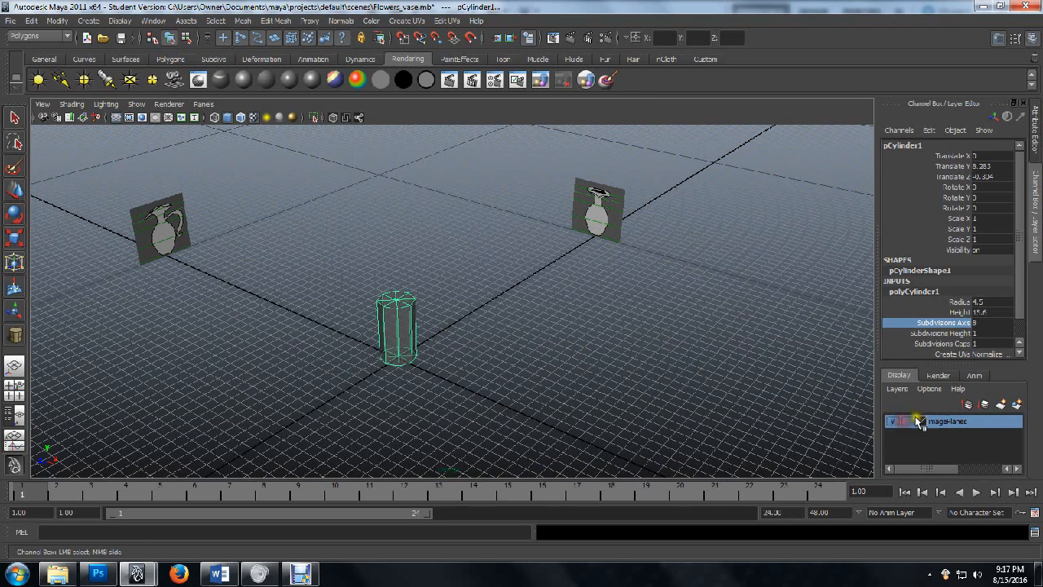
left_click(601, 196)
left_click(147, 229, "shift")
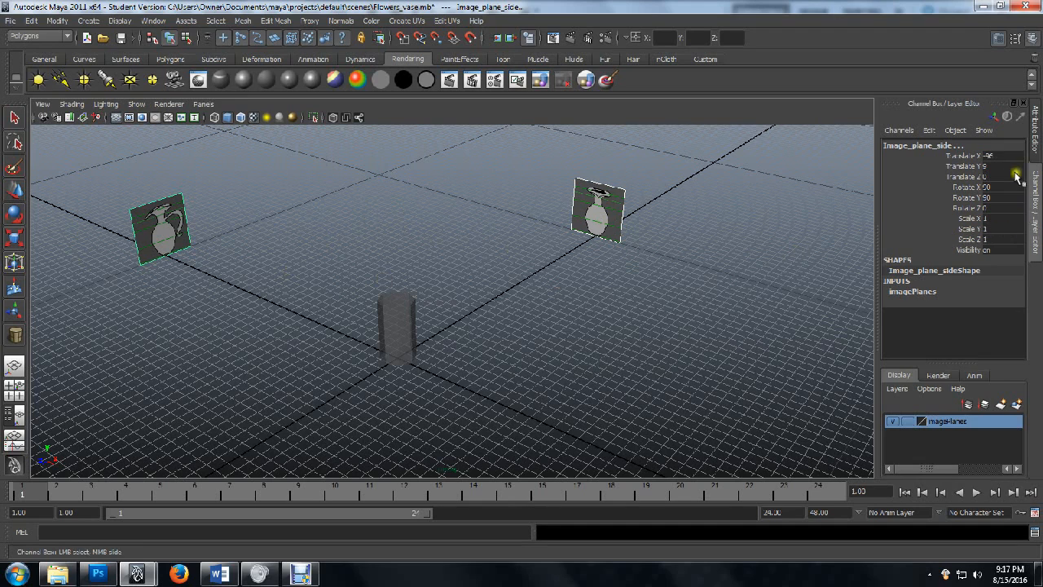
Try setting Translate X, Y and Z to 0 on both reference planes together, and undo the change
left_click_drag(996, 155, 996, 175)
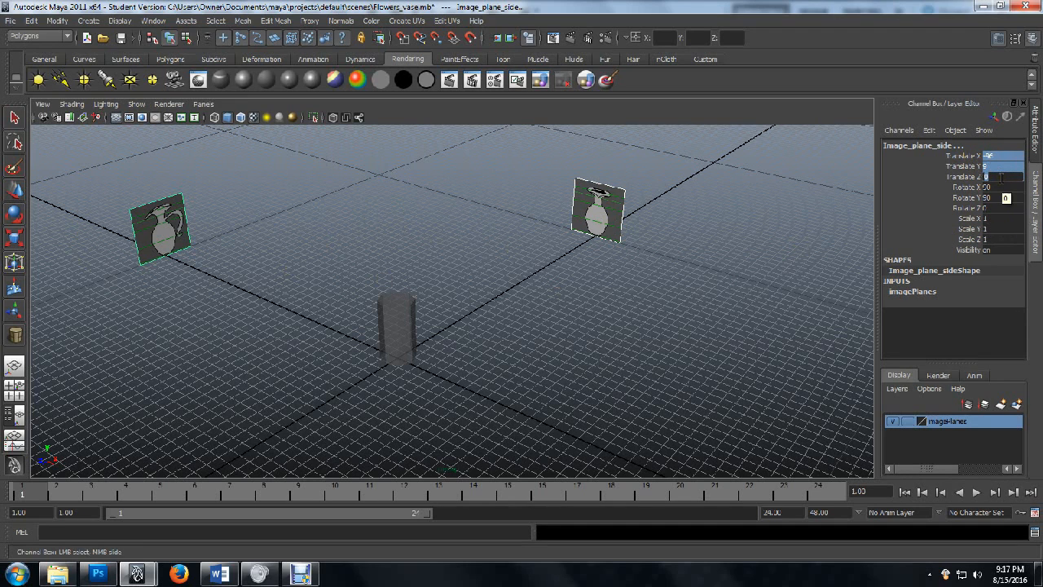
type("0")
key("Return")
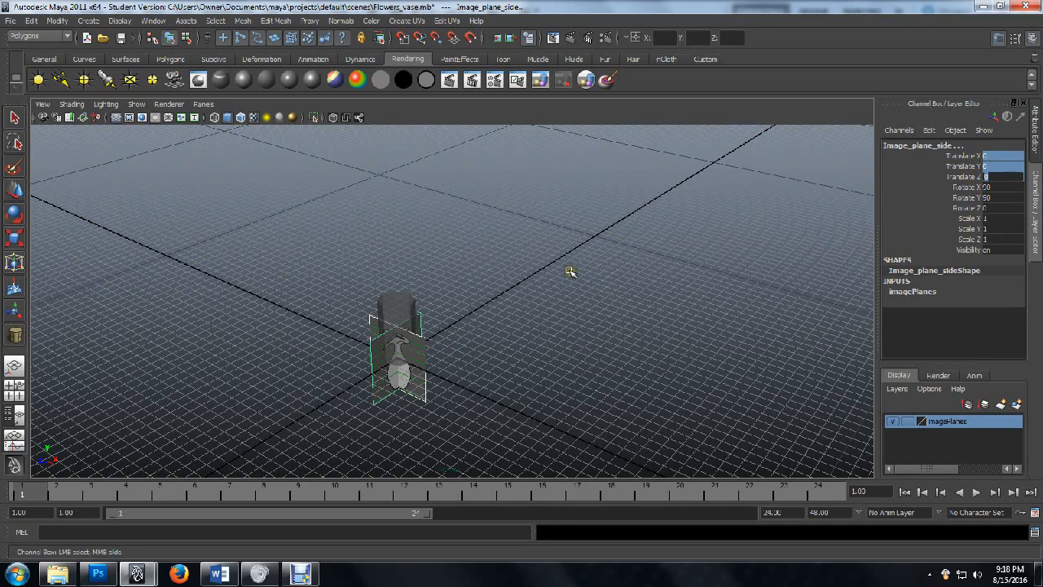
left_click(730, 218)
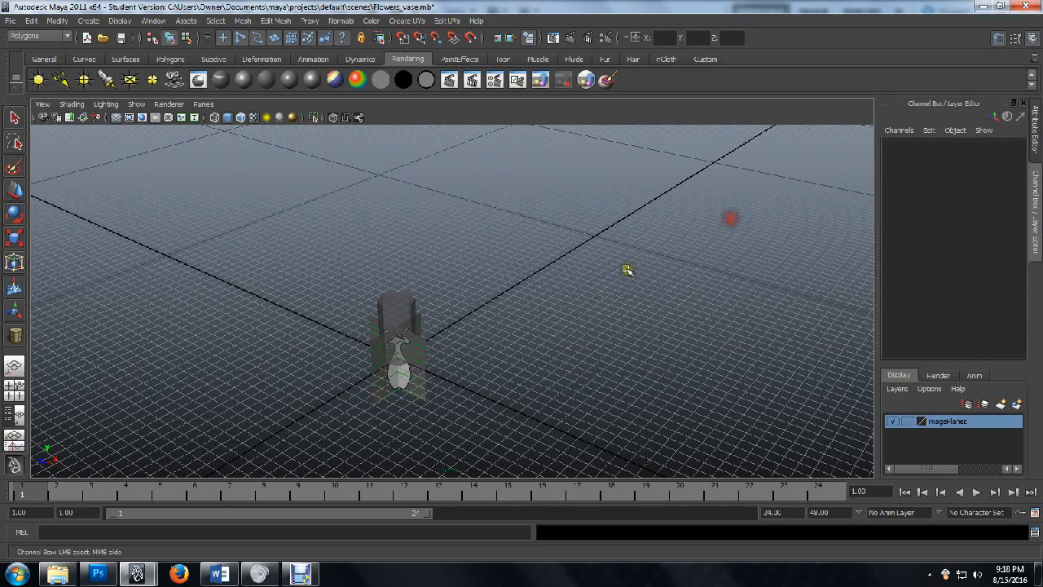
key("ctrl+z")
key("ctrl+z")
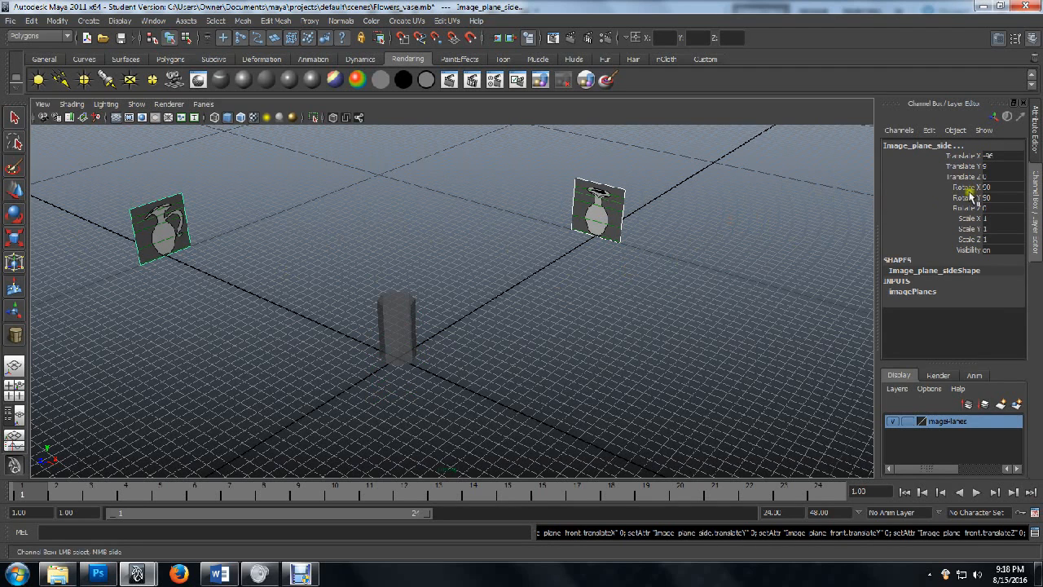
Set the side reference plane's Translate X to 0 and the front reference plane's Translate Z to 0
double_click(994, 156)
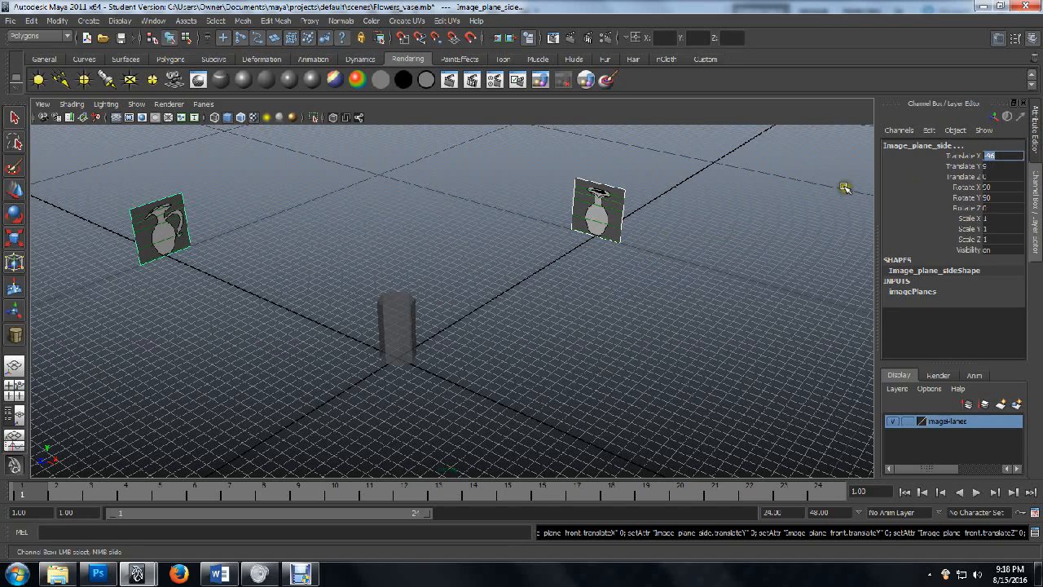
type("0")
key("Return")
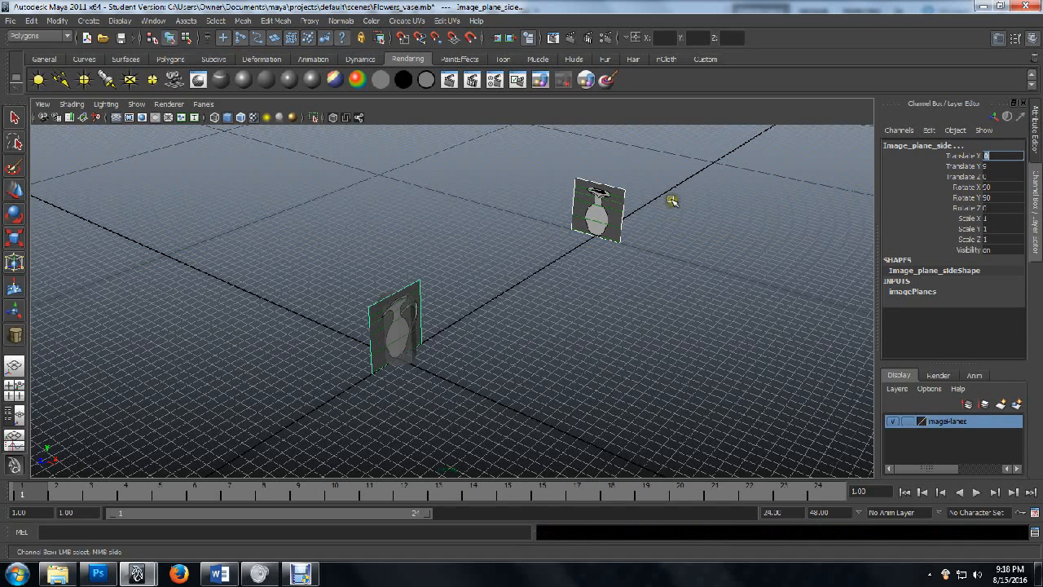
left_click(617, 210)
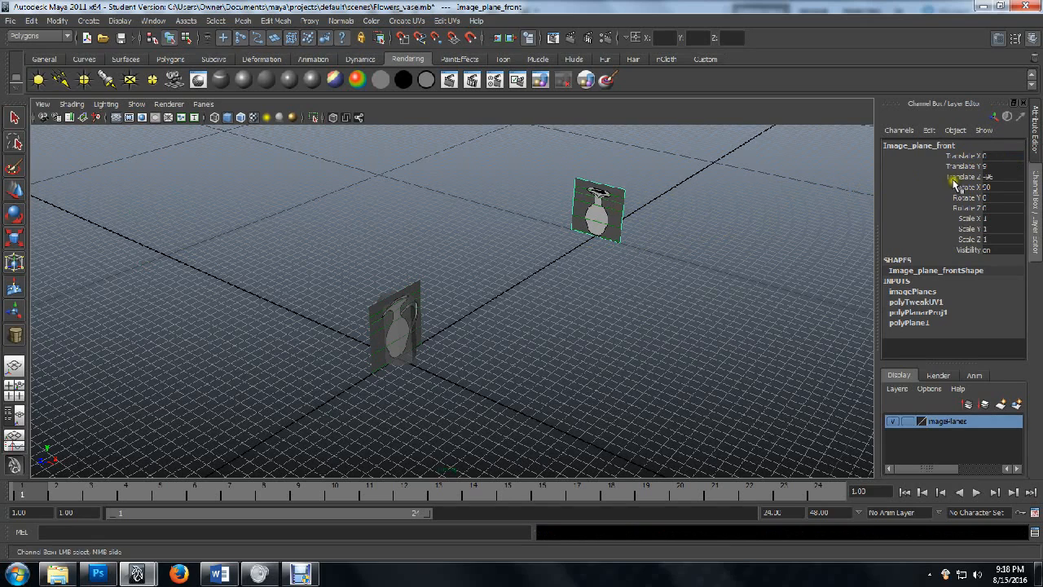
double_click(987, 176)
key("Return")
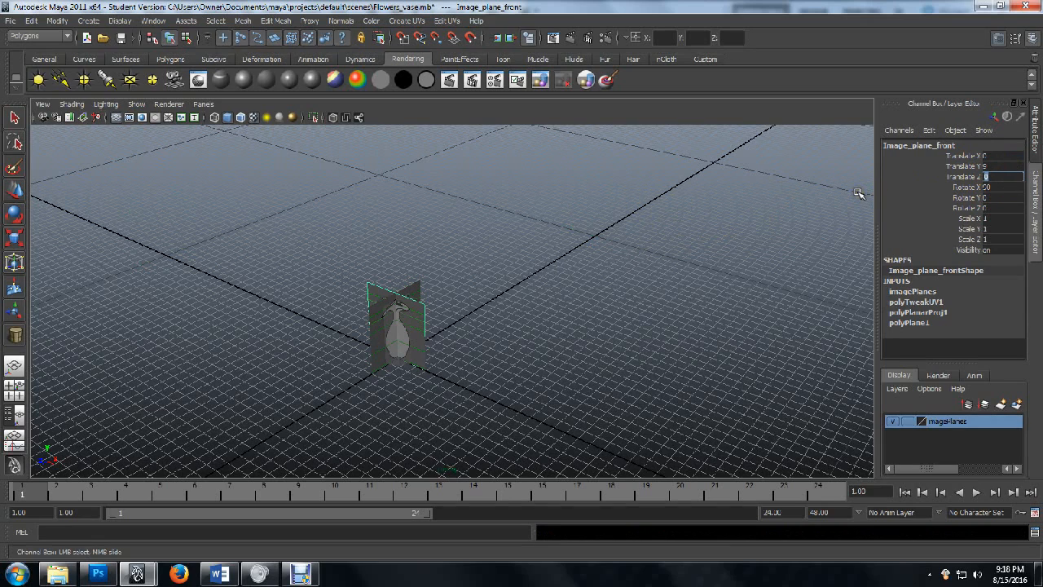
Examine how the crossed front and side reference planes line up around the cylinder in the perspective view
scroll(423, 365, "up", 5)
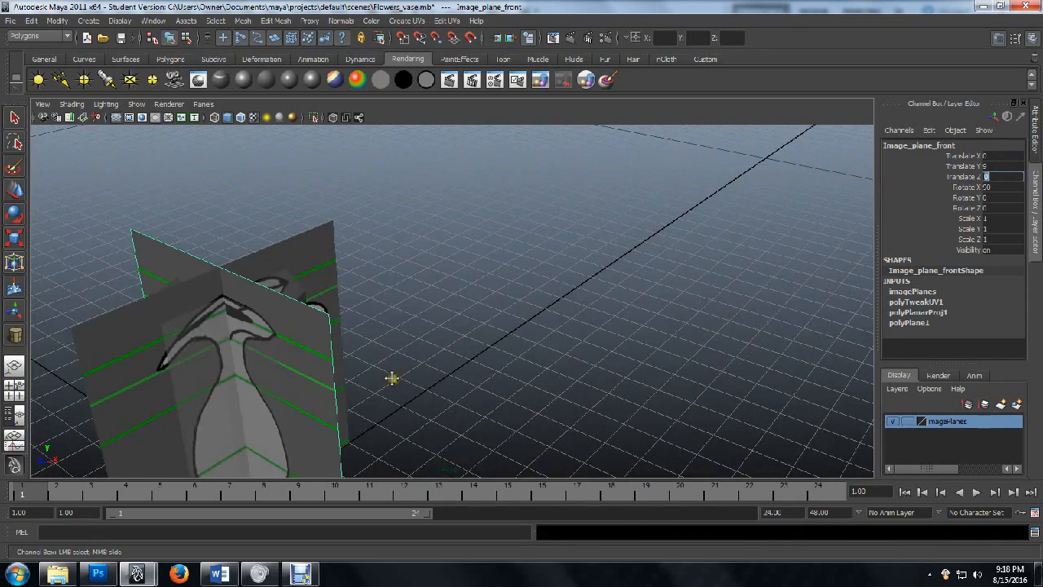
middle_click_drag(392, 378, 527, 232, "alt")
scroll(489, 273, "up", 2)
left_click_drag(483, 291, 493, 281, "alt")
middle_click_drag(544, 238, 476, 363, "alt")
left_click_drag(510, 328, 515, 314, "alt")
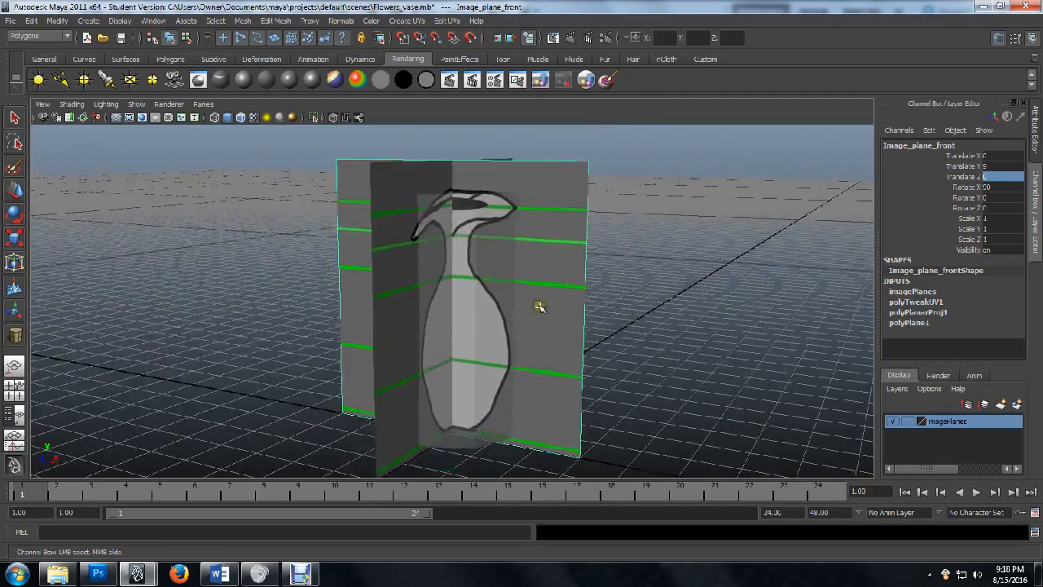
Inspect the neck and belly outlines where the crossed front and side reference planes intersect, from several angles
left_click_drag(553, 309, 580, 302, "alt")
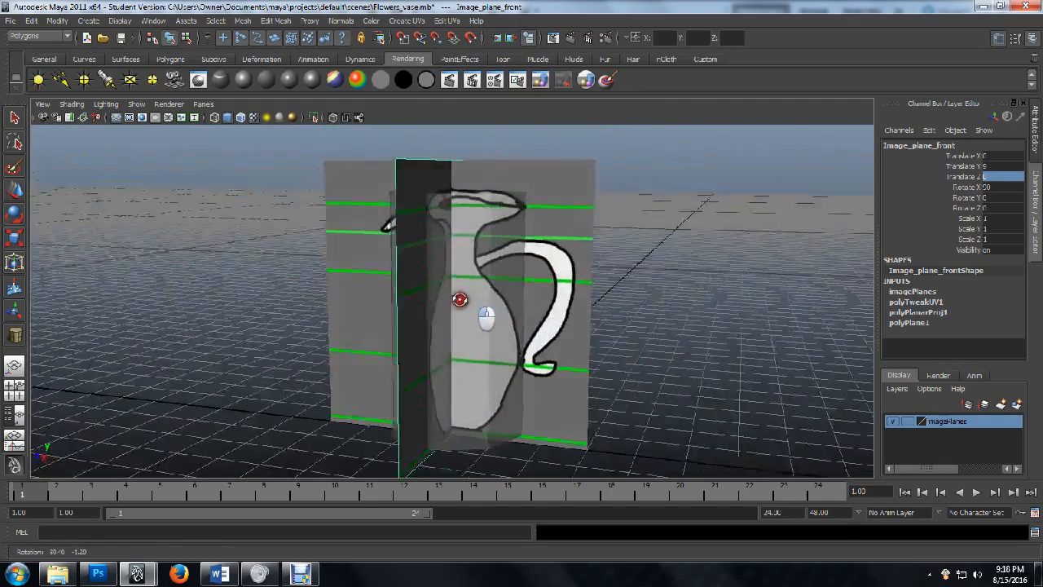
left_click_drag(404, 297, 558, 301, "alt")
middle_click_drag(478, 207, 446, 281, "alt")
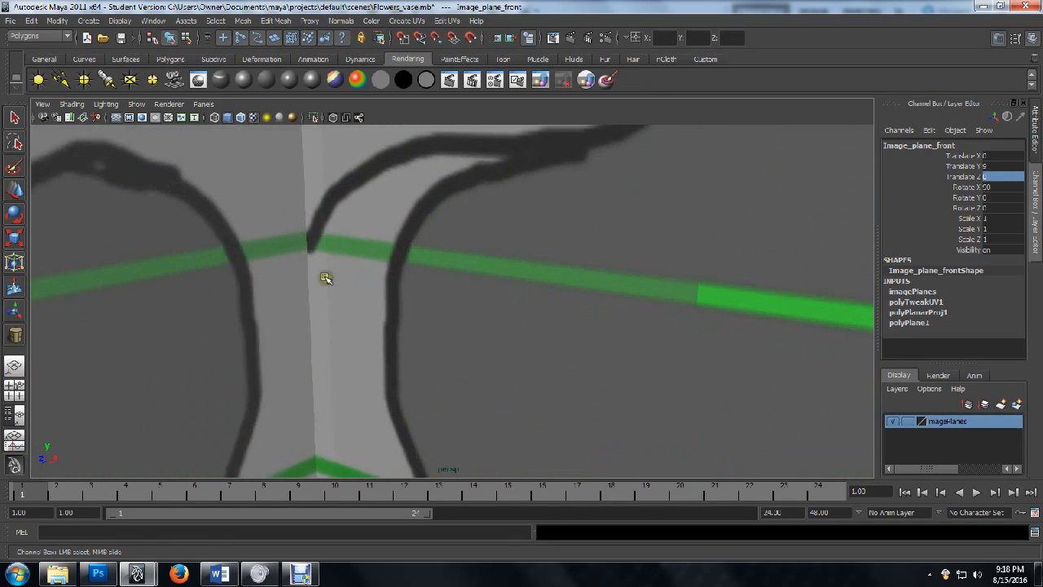
left_click_drag(385, 341, 392, 320, "alt")
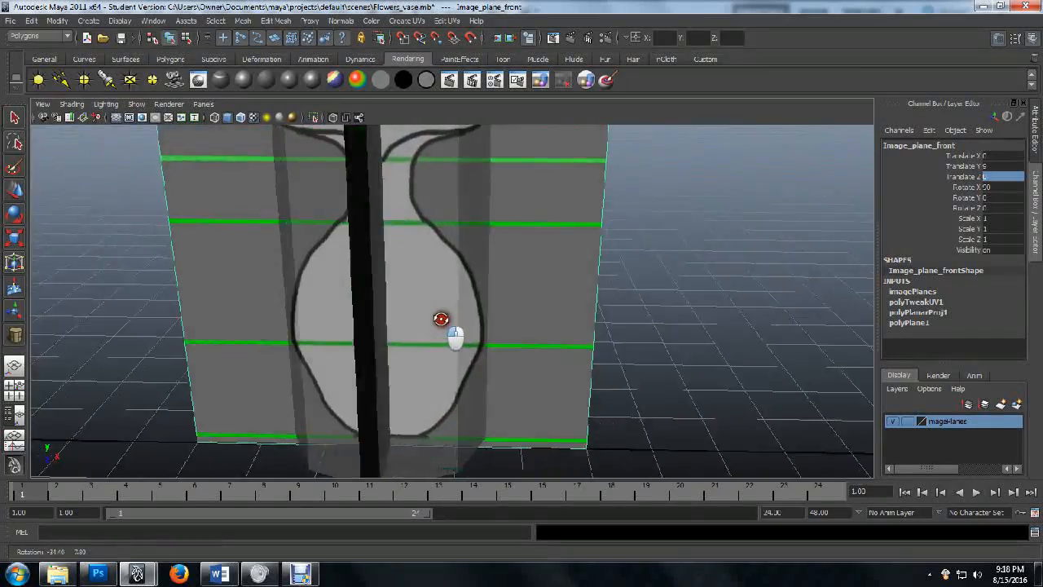
left_click_drag(535, 309, 594, 302, "alt")
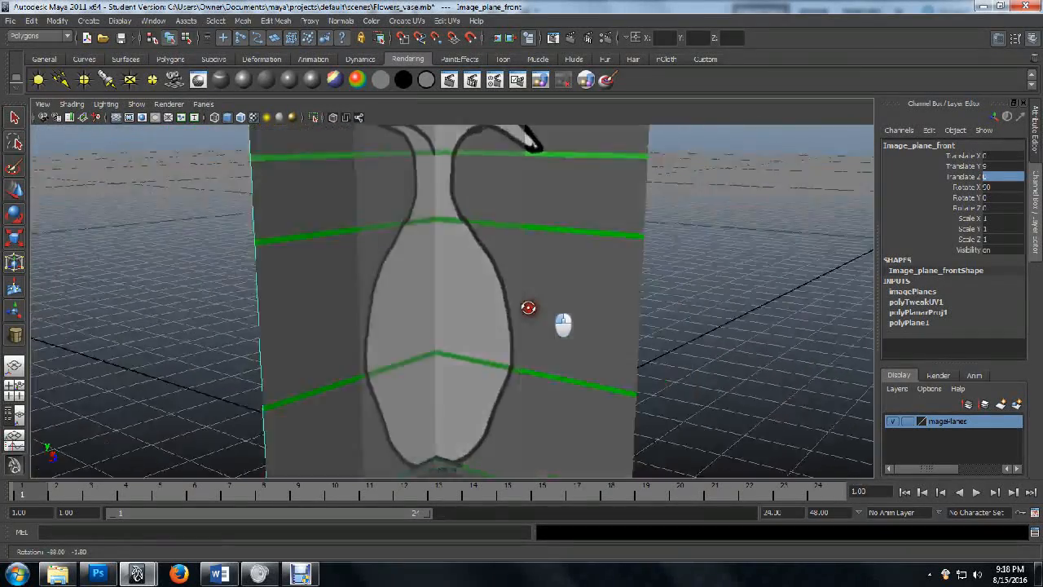
left_click_drag(528, 307, 372, 343, "alt")
scroll(401, 326, "down", 3)
scroll(401, 326, "down", 3)
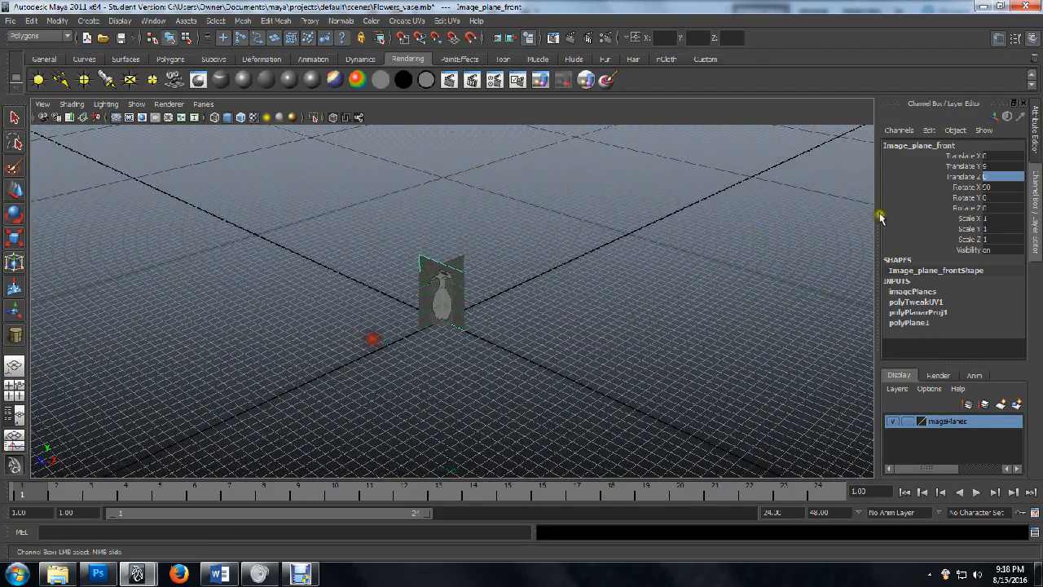
Move the front reference plane back behind the cylinder by setting its Translate Z to -96
left_click(1008, 177)
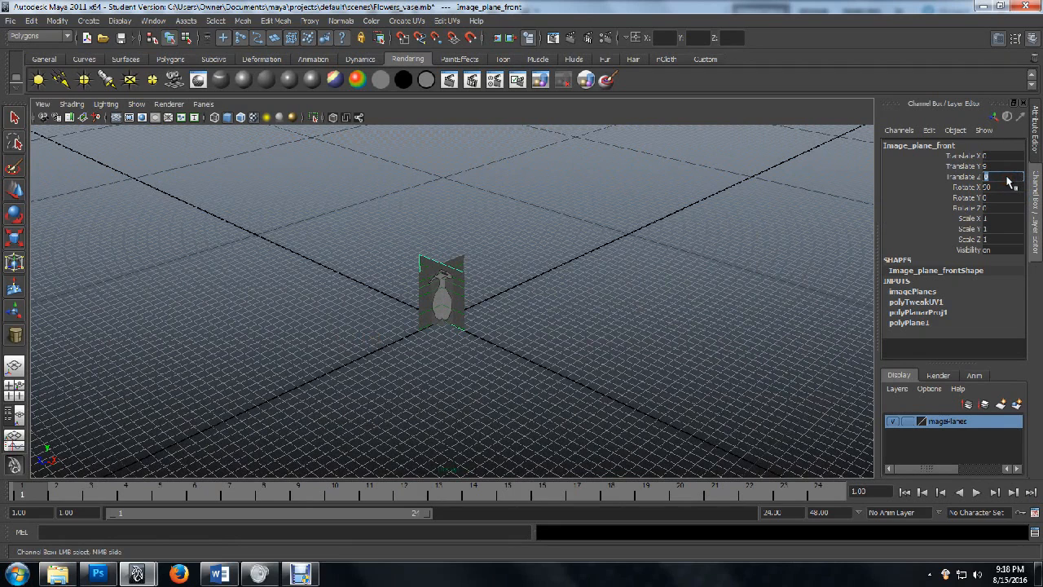
type("96")
key("Return")
left_click(1009, 179)
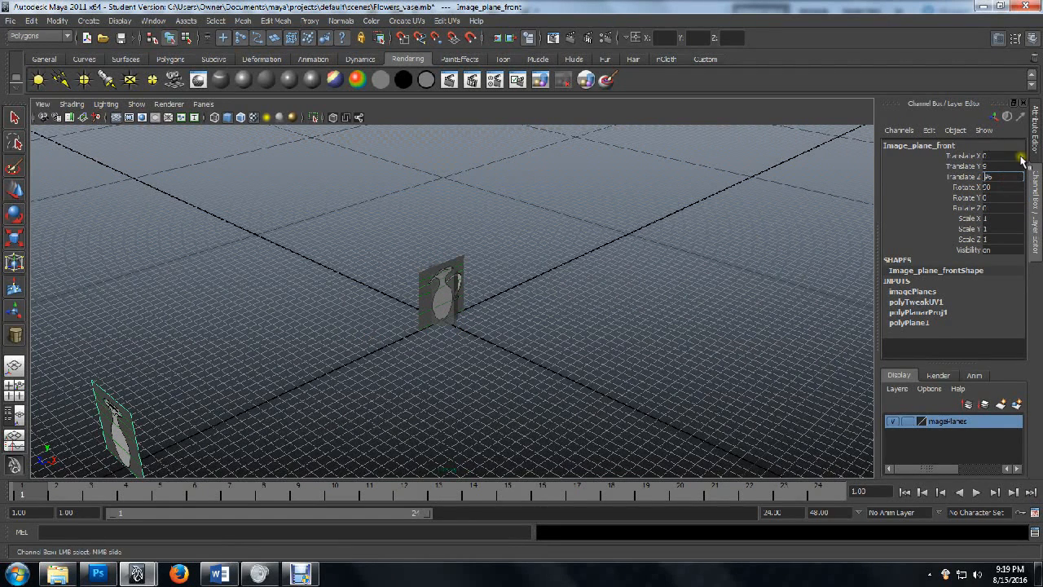
key("Return")
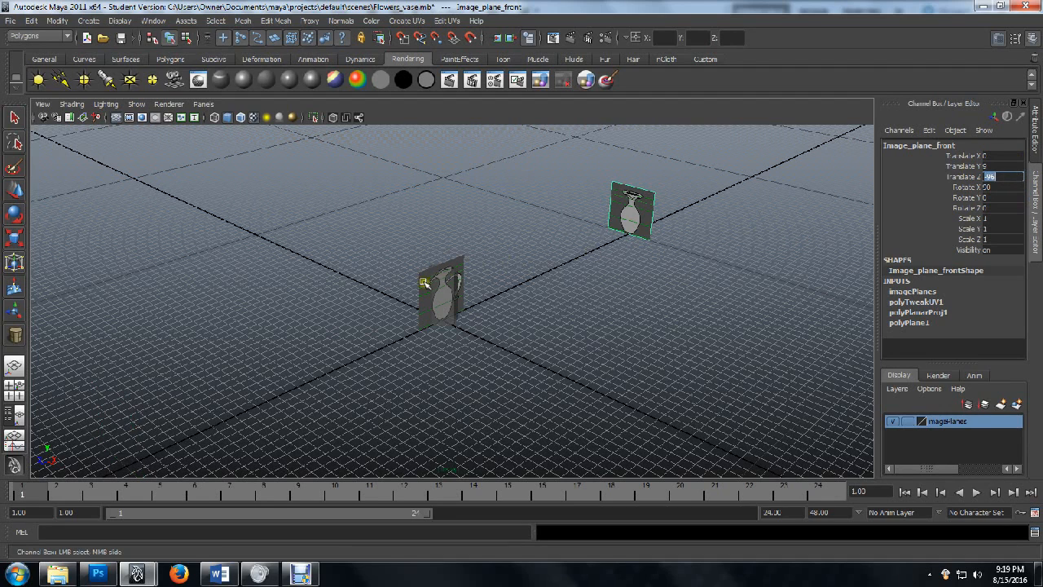
Select the side reference plane and set its Translate X to -96
left_click(420, 287)
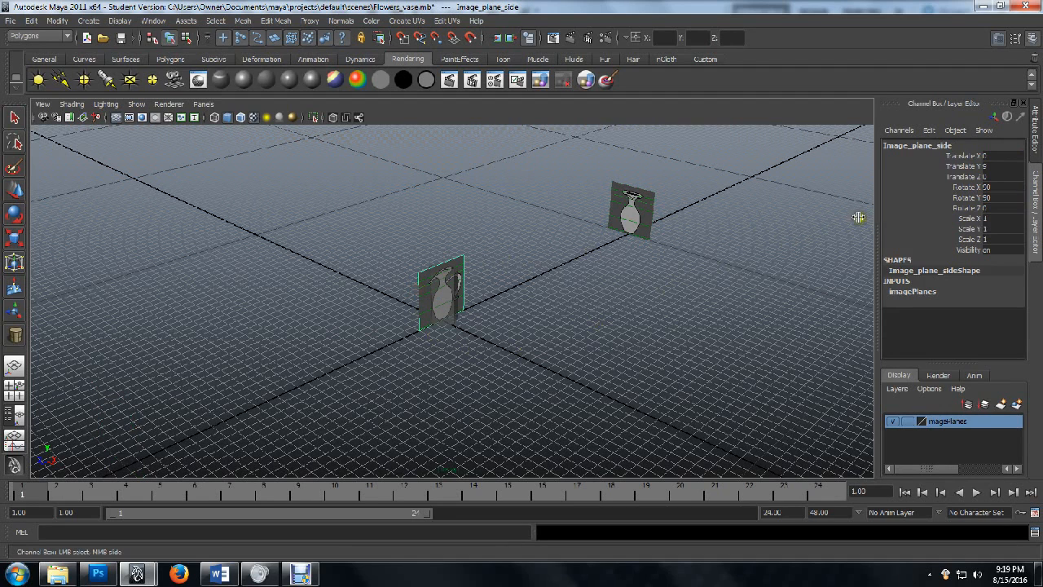
left_click(990, 156)
type("-96")
key("Return")
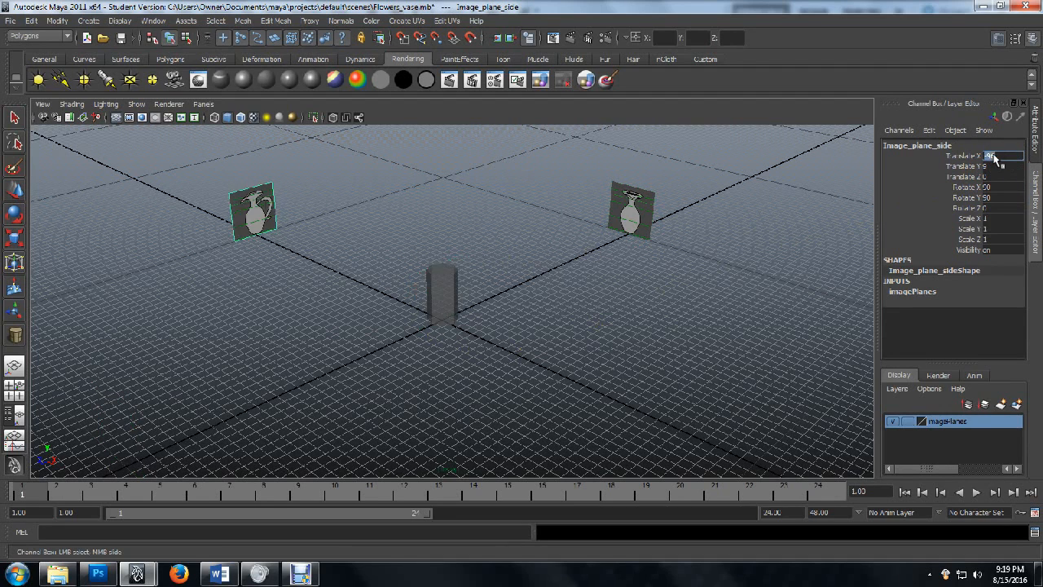
Return the imagePlanes layer to reference mode and clear the selection
left_click(908, 421)
left_click(908, 421)
left_click(570, 264)
Select the cylinder and save the Flowers_vase.mb scene, continuing past the student version notice
left_click_drag(535, 306, 526, 274, "alt")
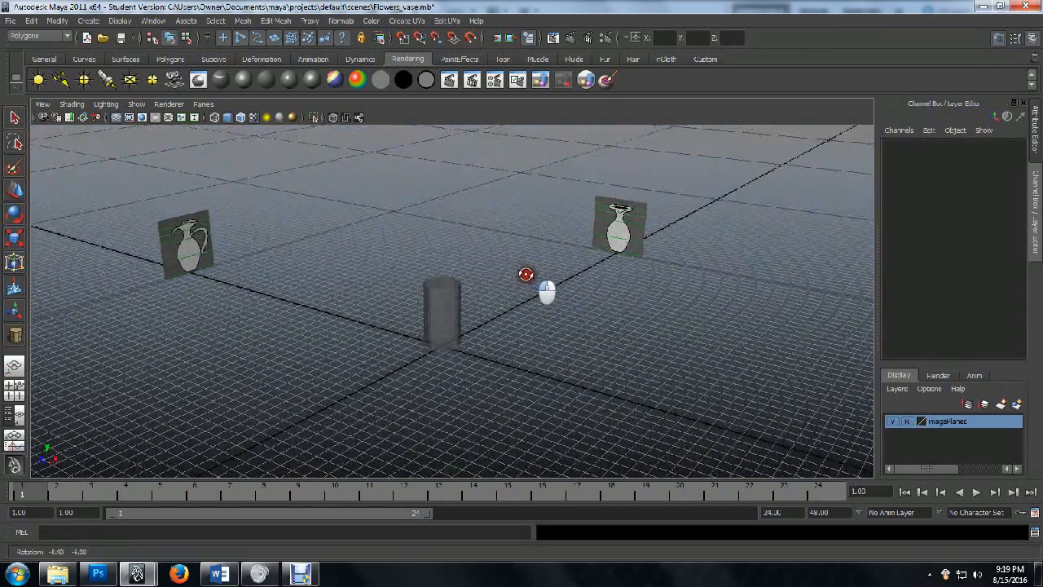
left_click(440, 300)
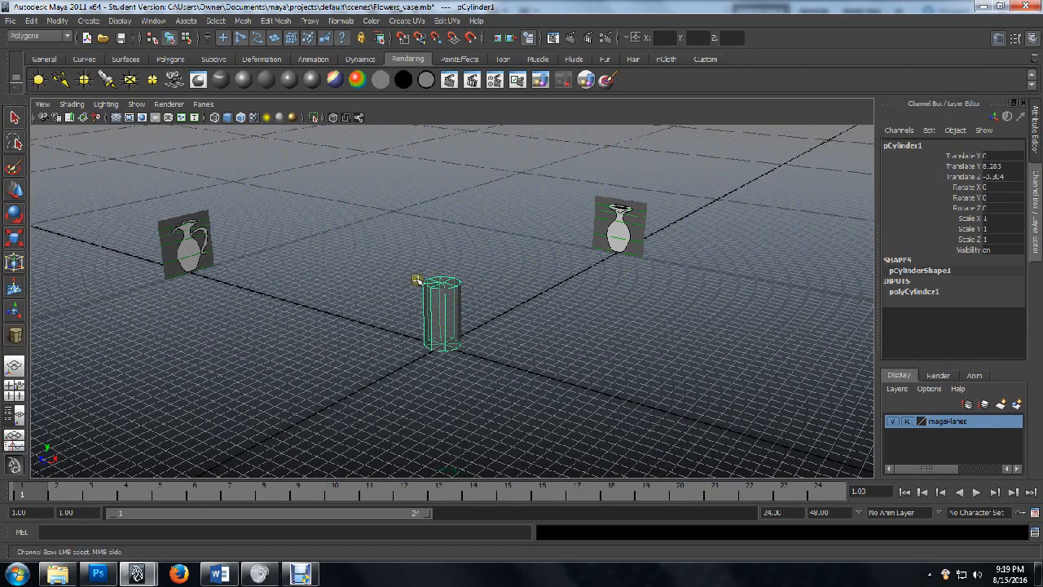
left_click(11, 21)
left_click(77, 67)
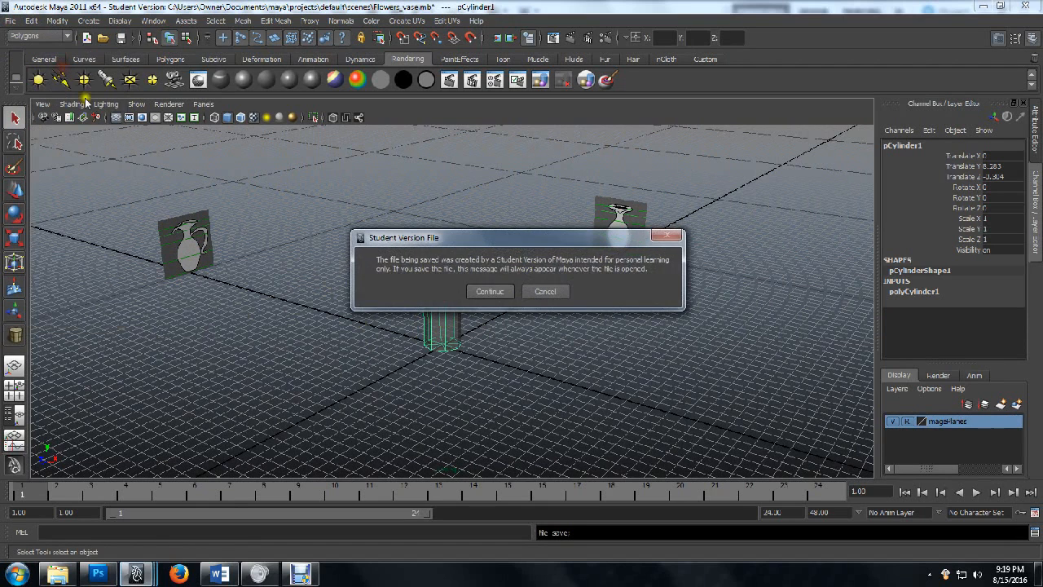
left_click(489, 291)
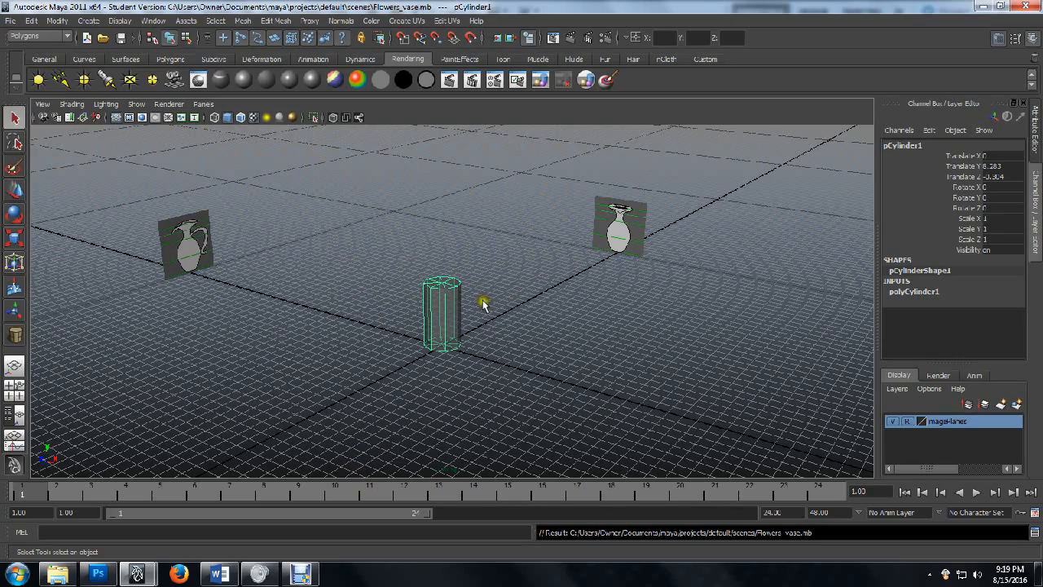
Switch from the perspective view to a maximized front view of the cylinder over the vase reference
scroll(483, 306, "up", 5)
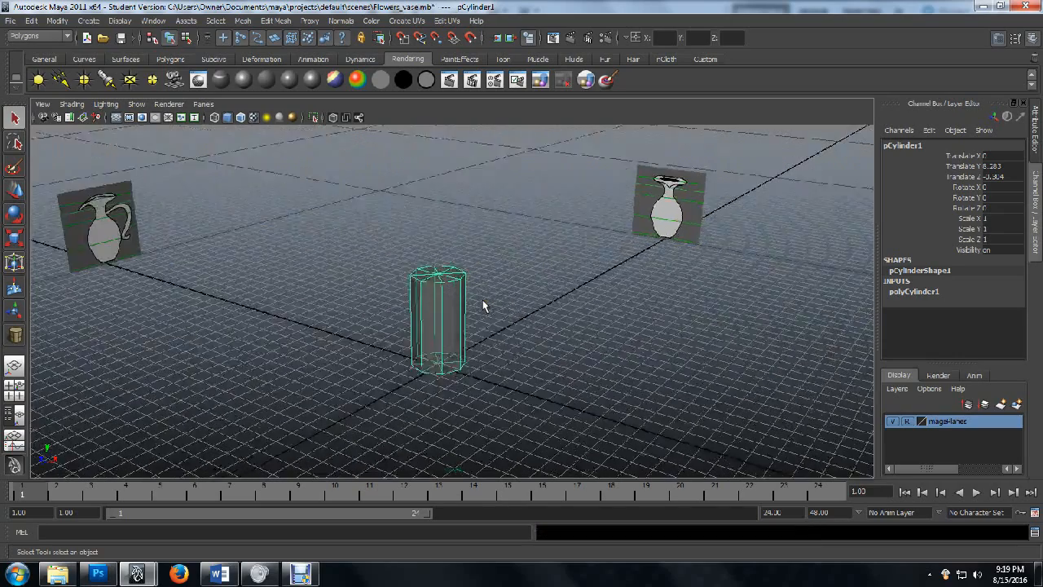
key("space")
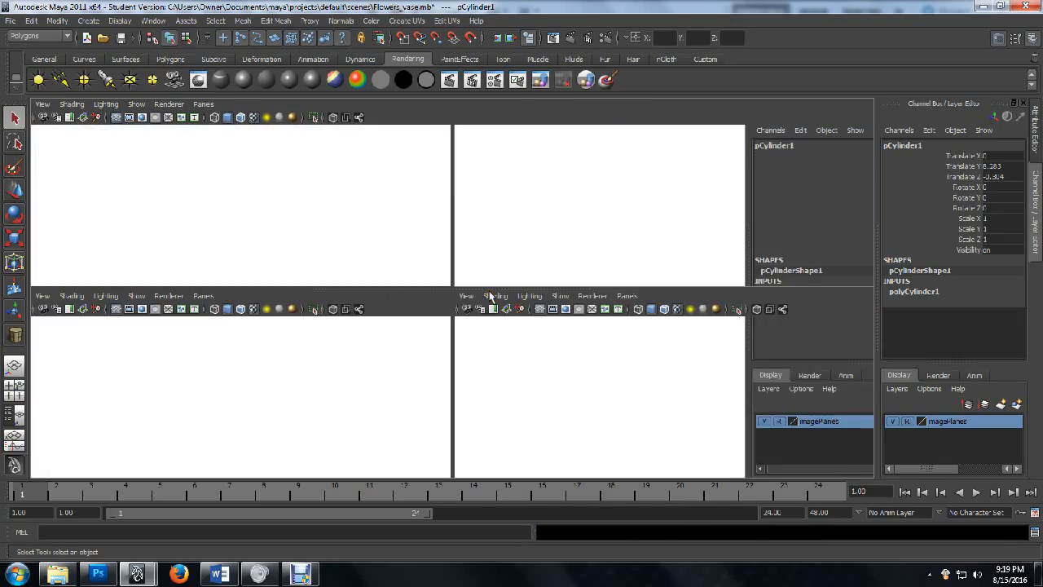
key("space")
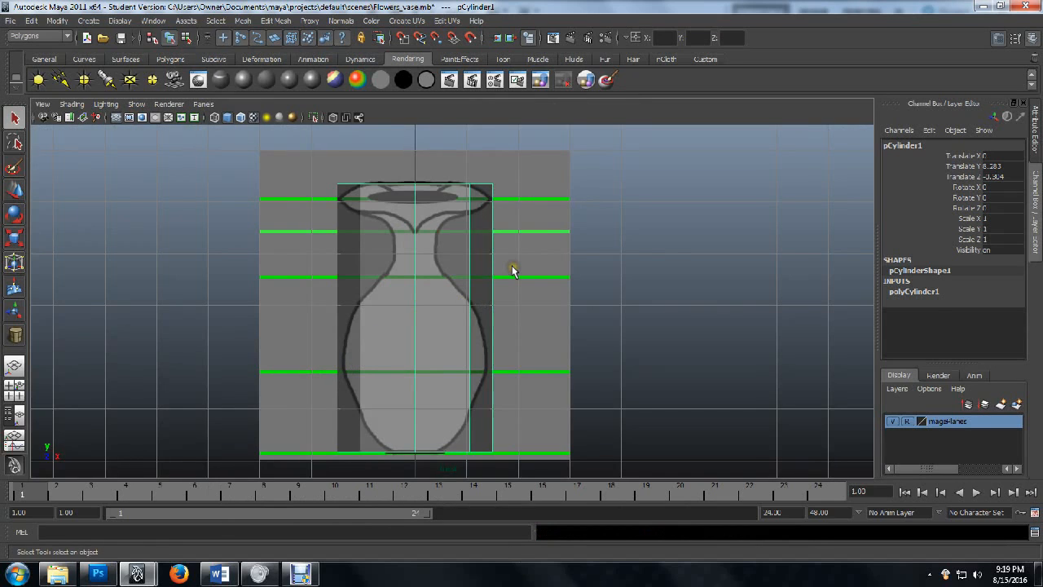
scroll(513, 271, "up", 1)
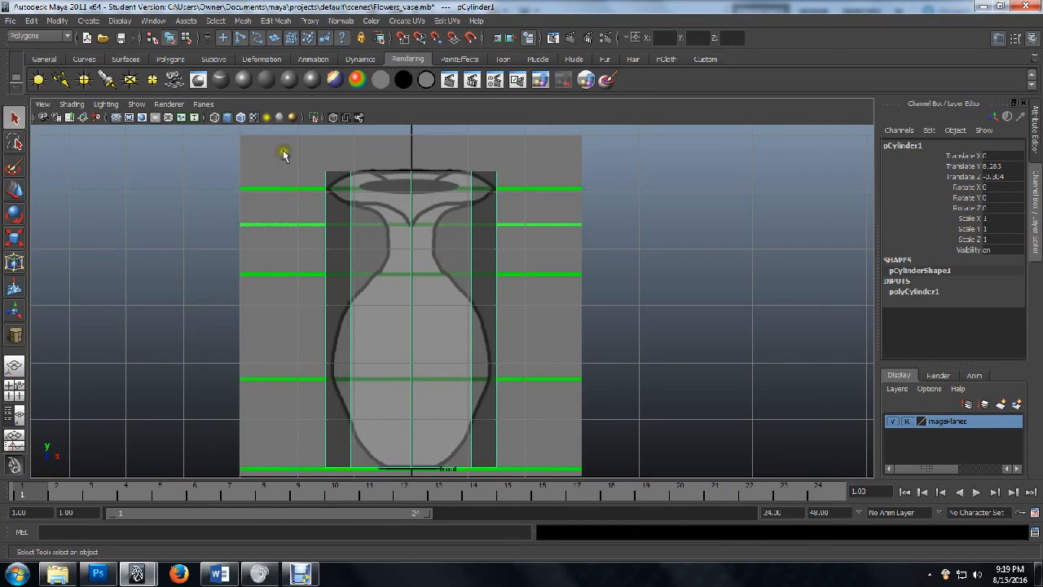
left_click(534, 209)
left_click(535, 213)
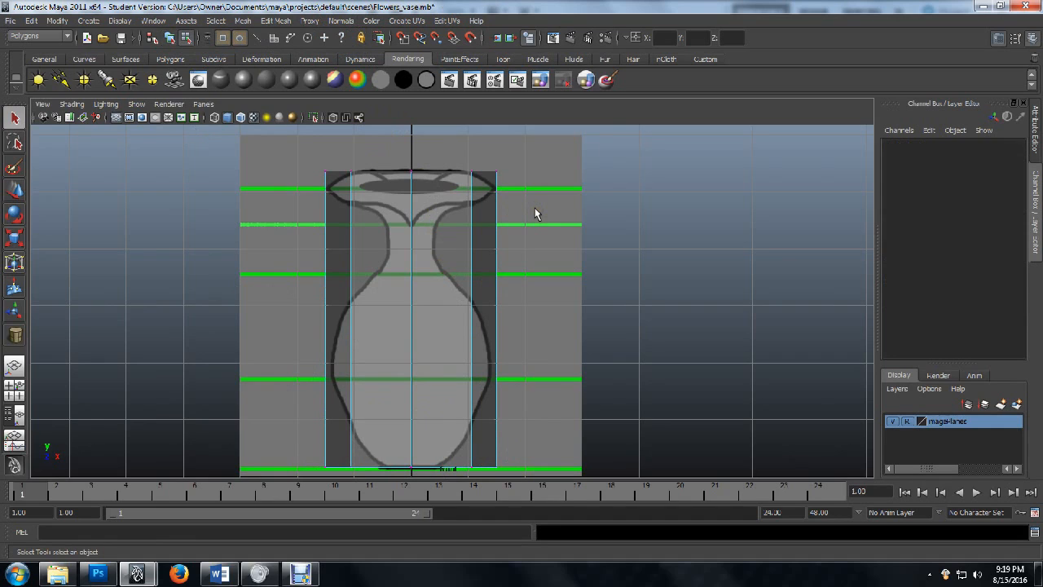
left_click(484, 167)
left_click(477, 252)
key("F8")
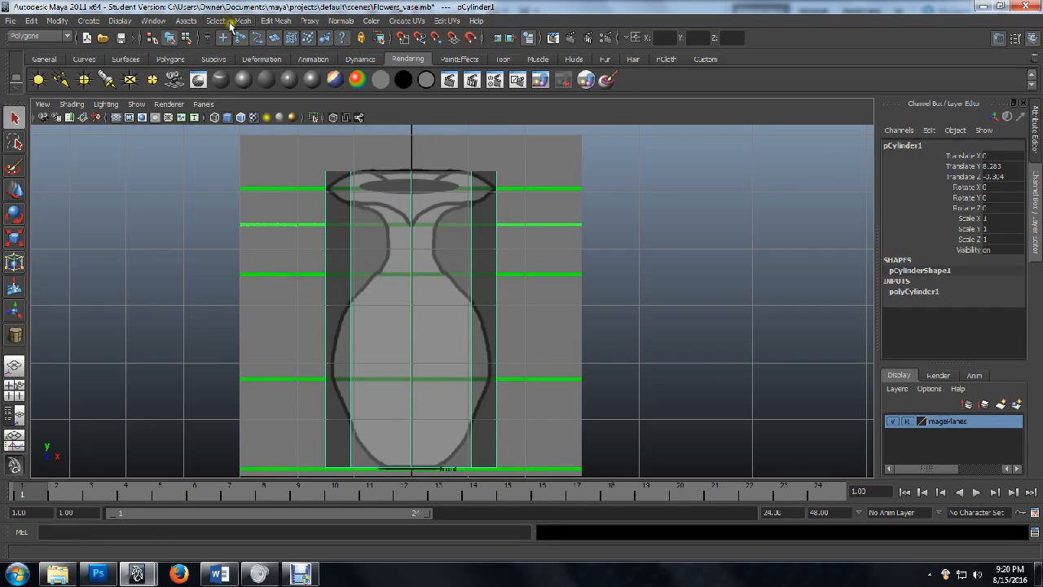
Insert three edge loops around the cylinder with the Insert Edge Loop Tool, at the green guide lines for the belly, neck base and rim
left_click(277, 22)
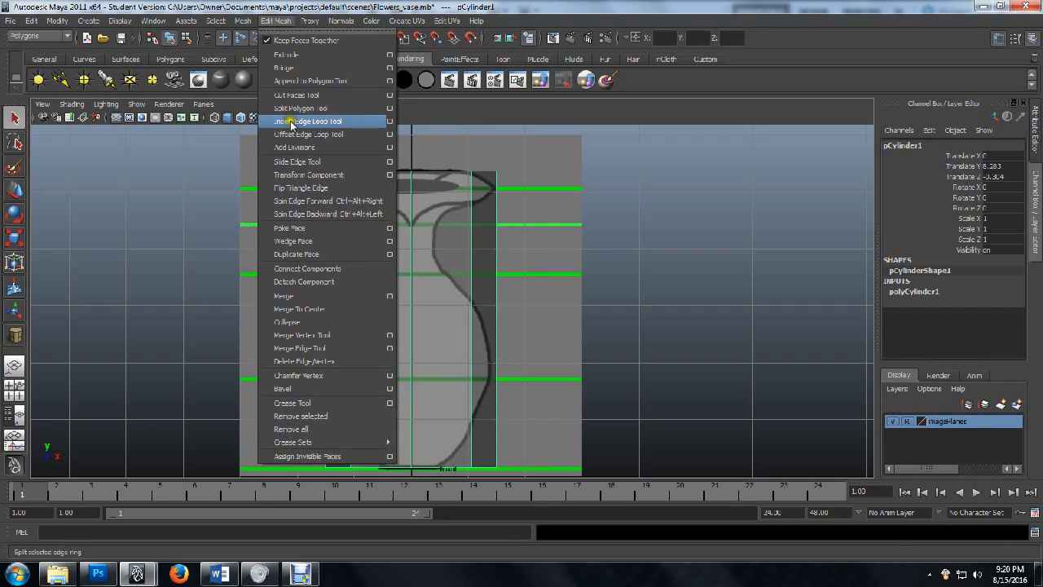
left_click(322, 122)
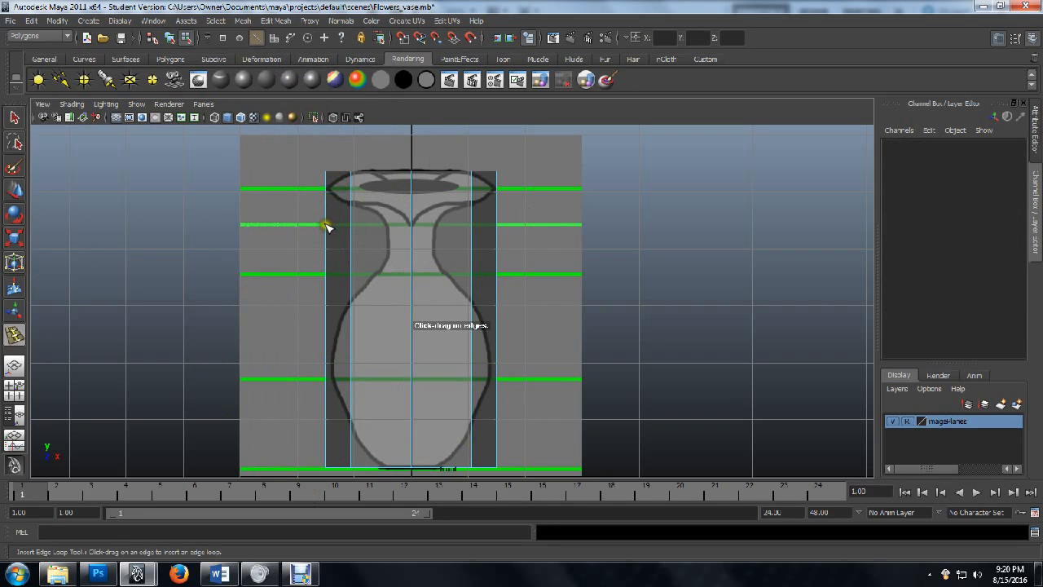
left_click(324, 381)
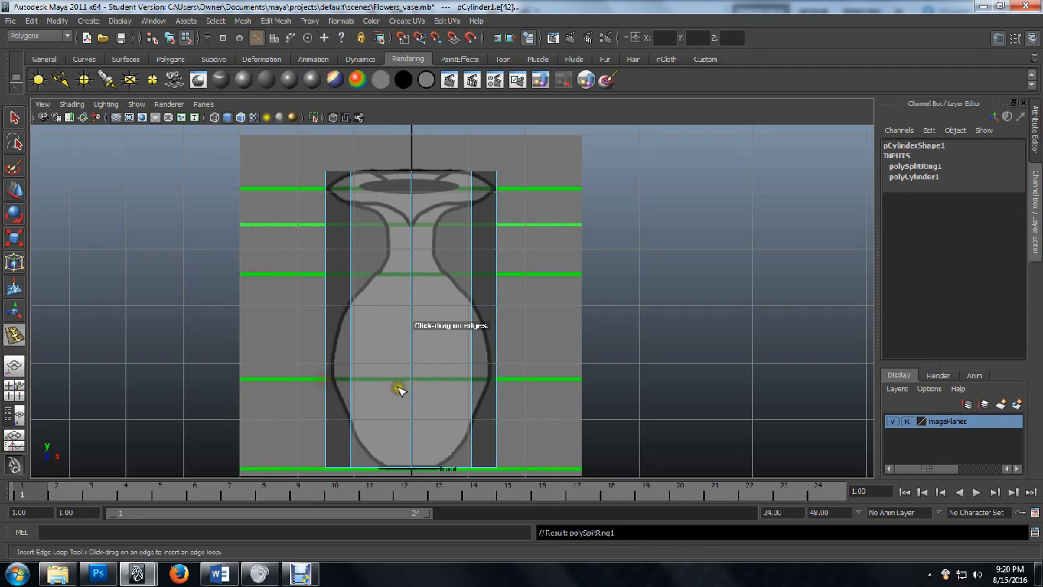
left_click(326, 277)
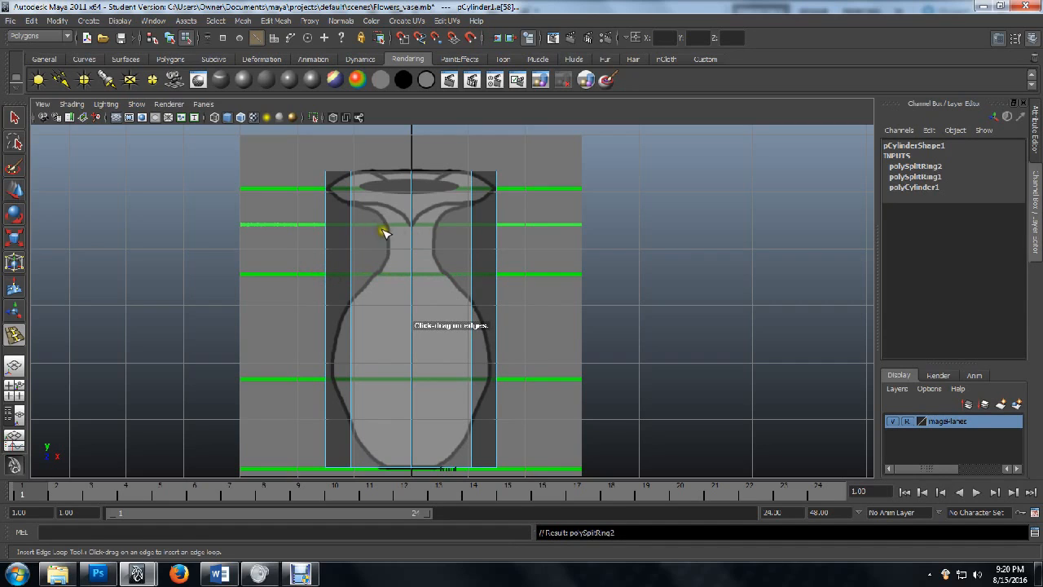
left_click(326, 191)
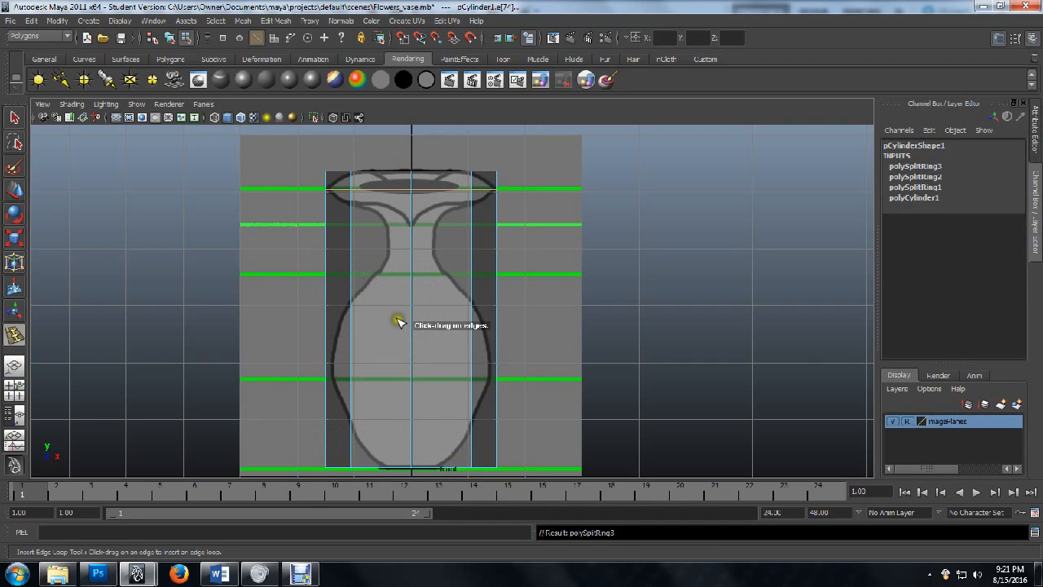
key("q")
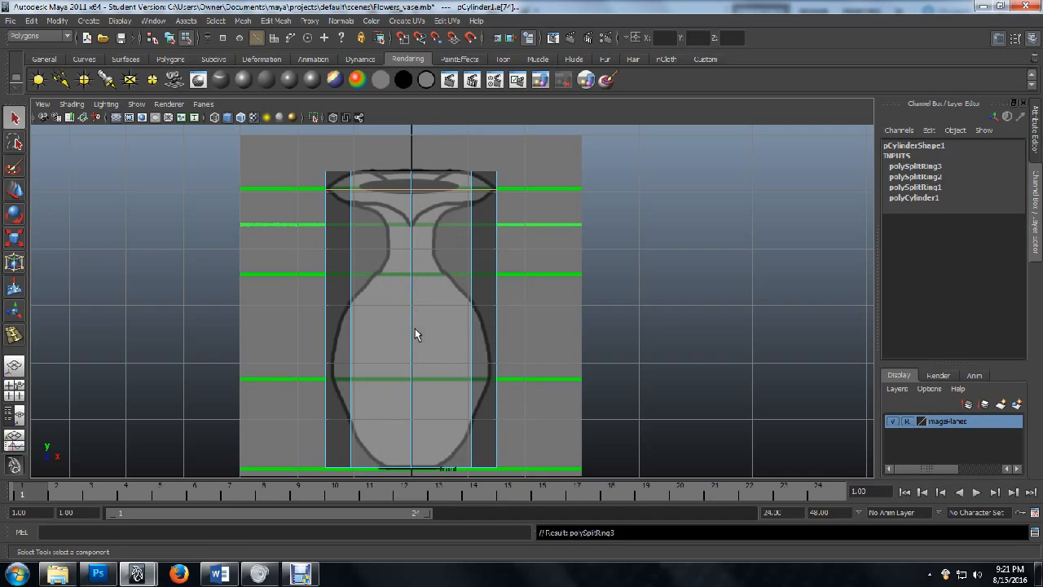
In vertex mode, select the cylinder's top row of vertices and scale it inward uniformly to match the top of the vase's lip
left_click(415, 328)
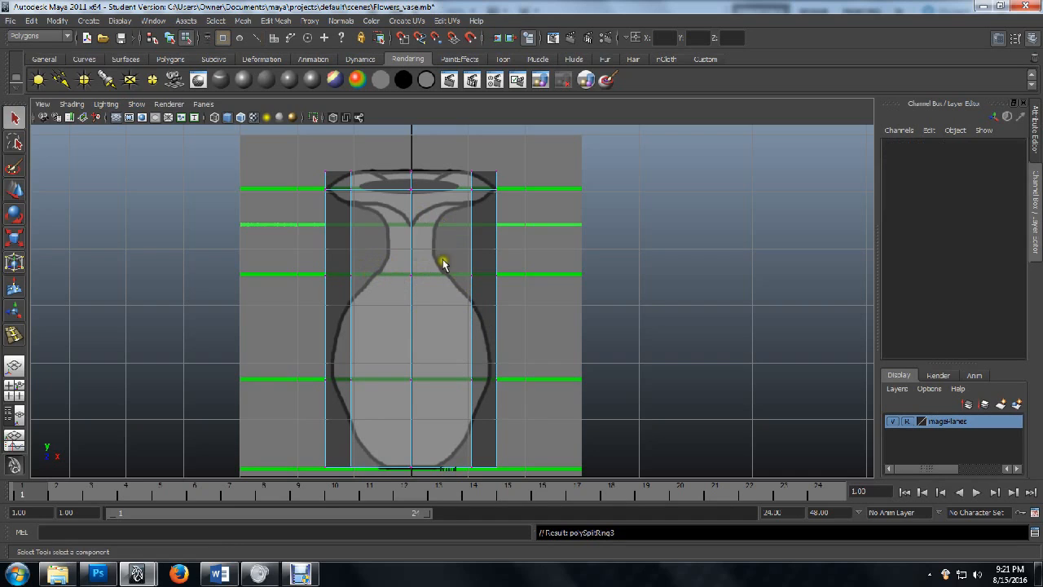
left_click_drag(312, 159, 516, 180)
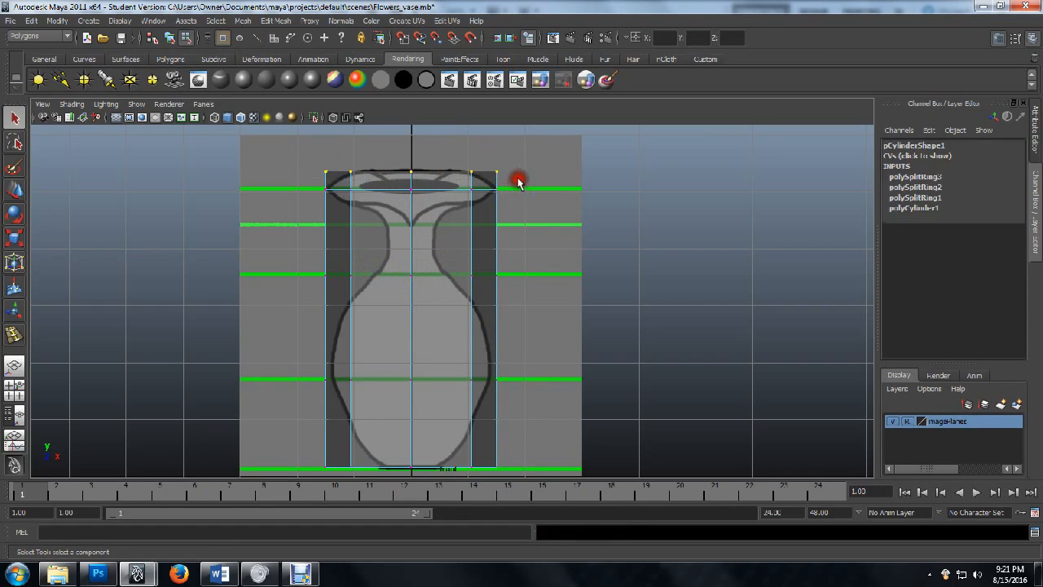
key("w")
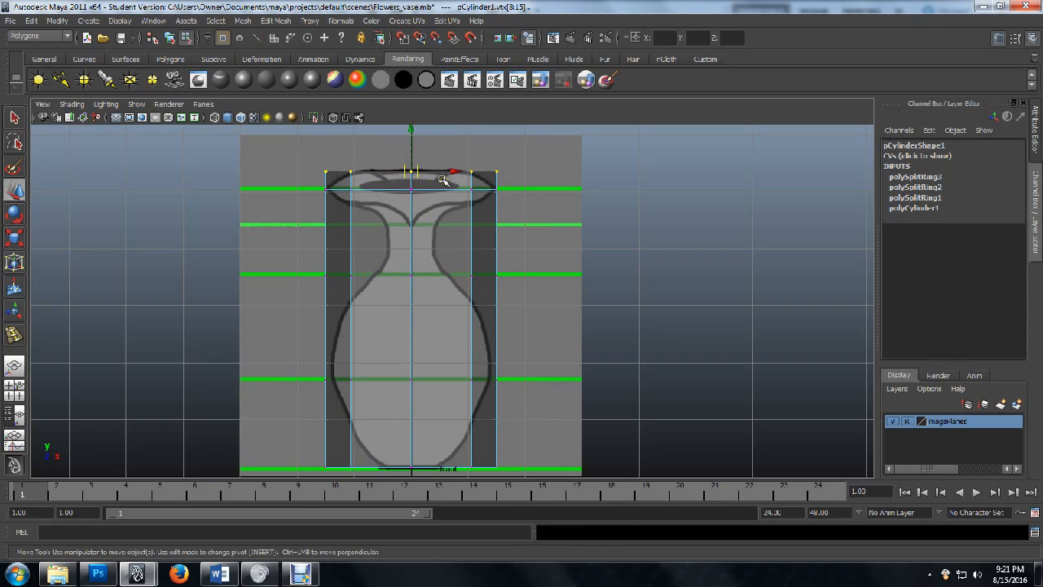
key("e")
key("r")
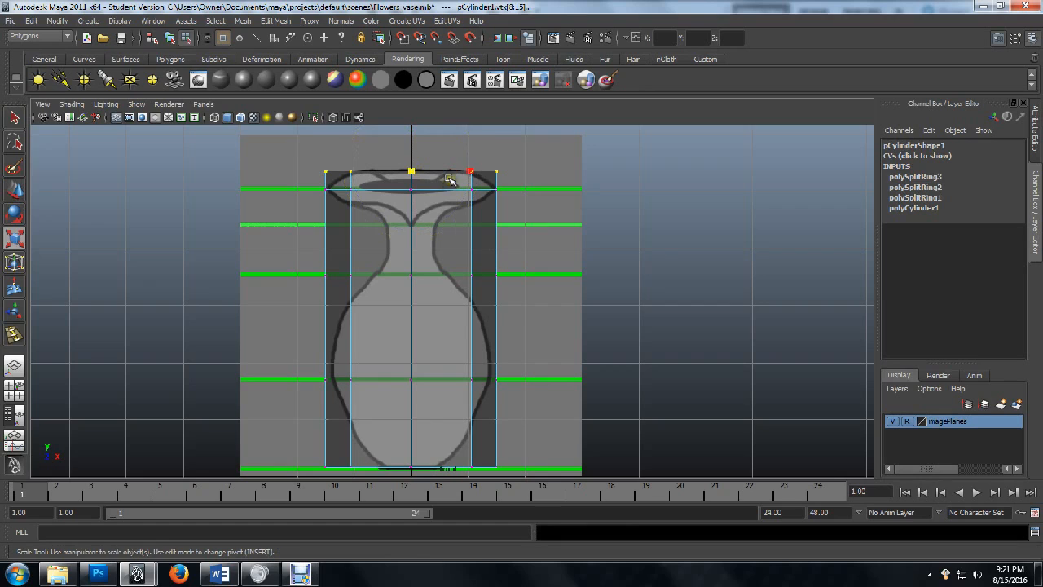
left_click_drag(413, 170, 383, 174)
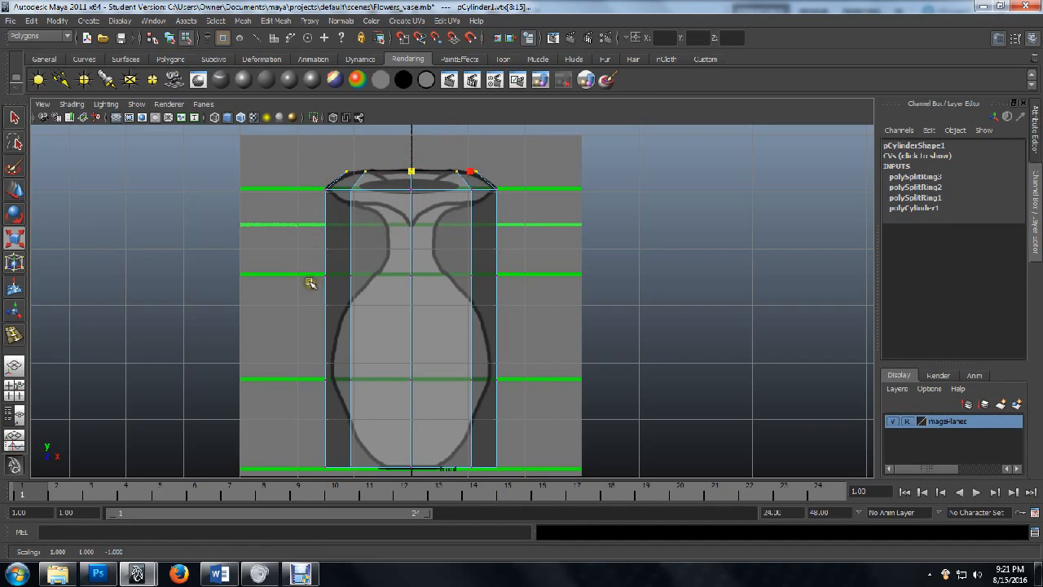
Scale the neck-base vertex row inward to the vase outline and narrow the belly row slightly to match the front reference
left_click_drag(309, 254, 518, 285)
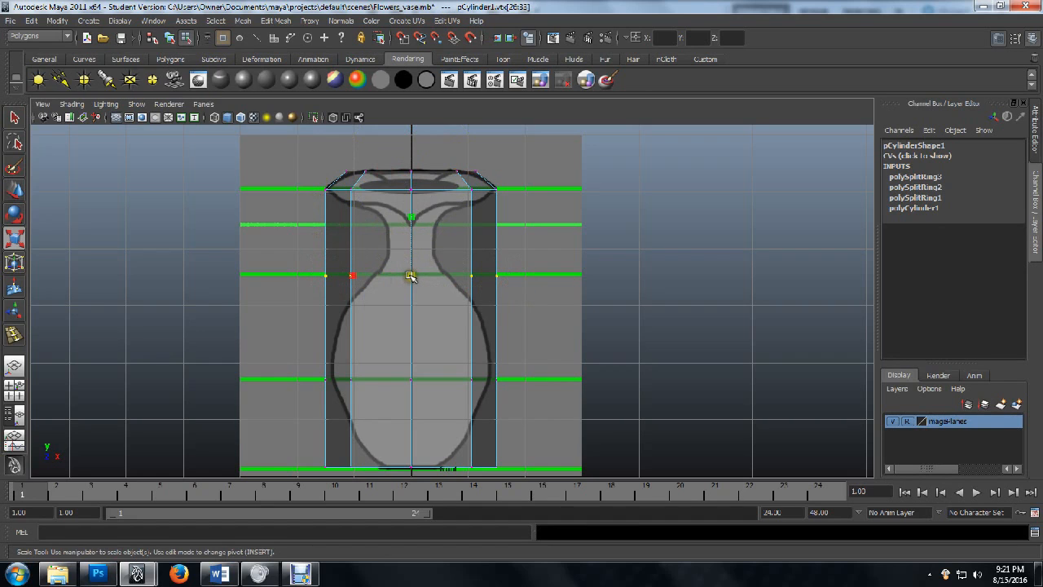
left_click_drag(411, 277, 352, 274)
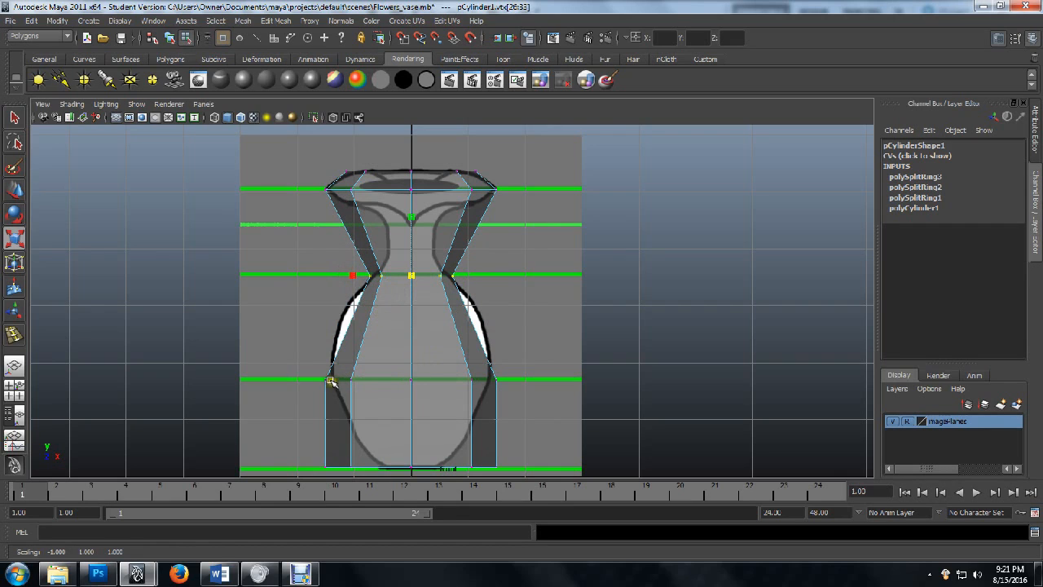
left_click_drag(302, 366, 429, 401)
left_click_drag(509, 399, 511, 399)
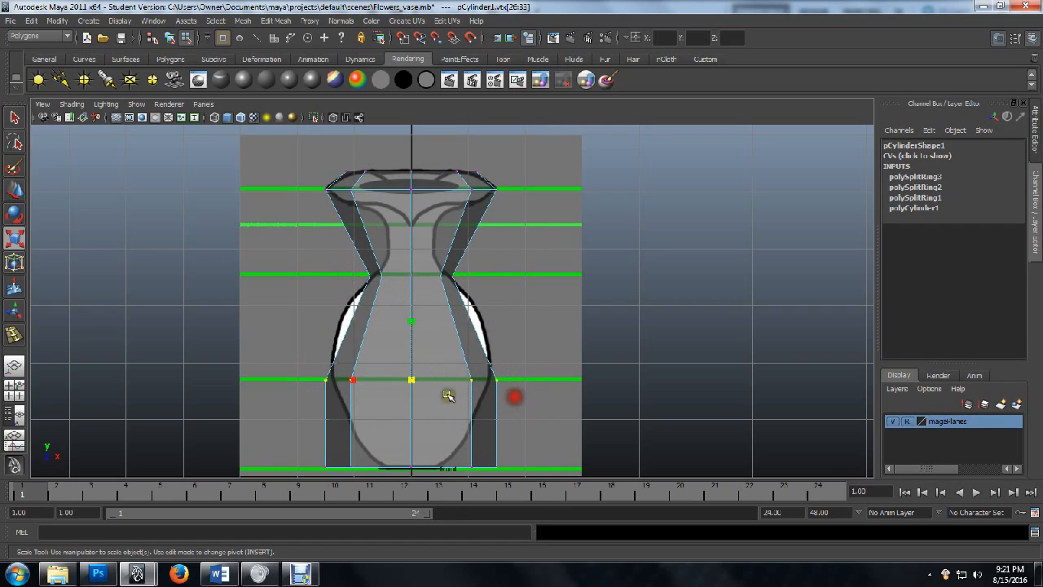
left_click_drag(412, 379, 424, 396)
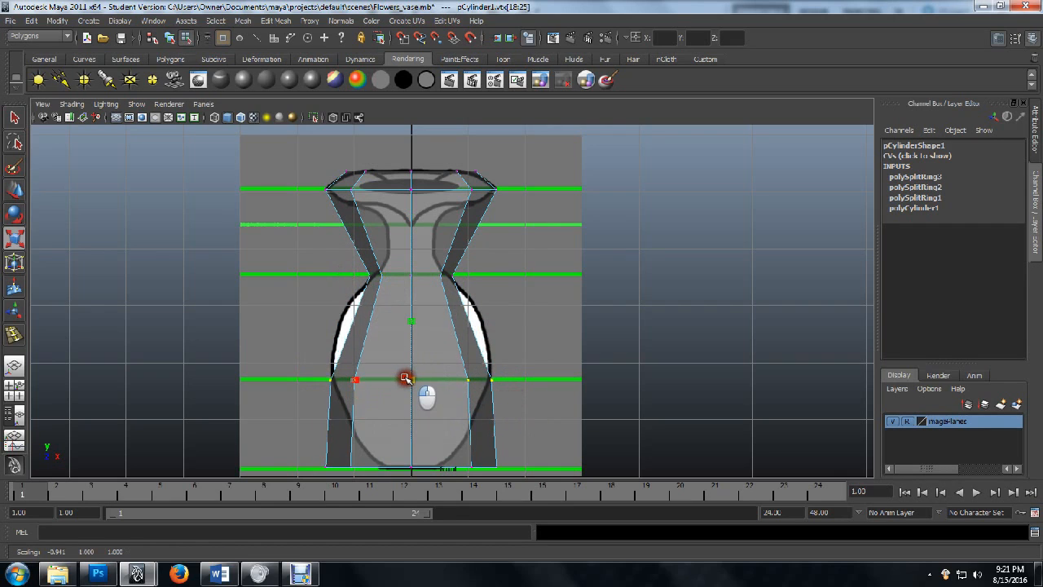
Scale the cylinder's bottom vertex row inward to the vase's base outline and switch to the side view
left_click_drag(307, 449, 522, 478)
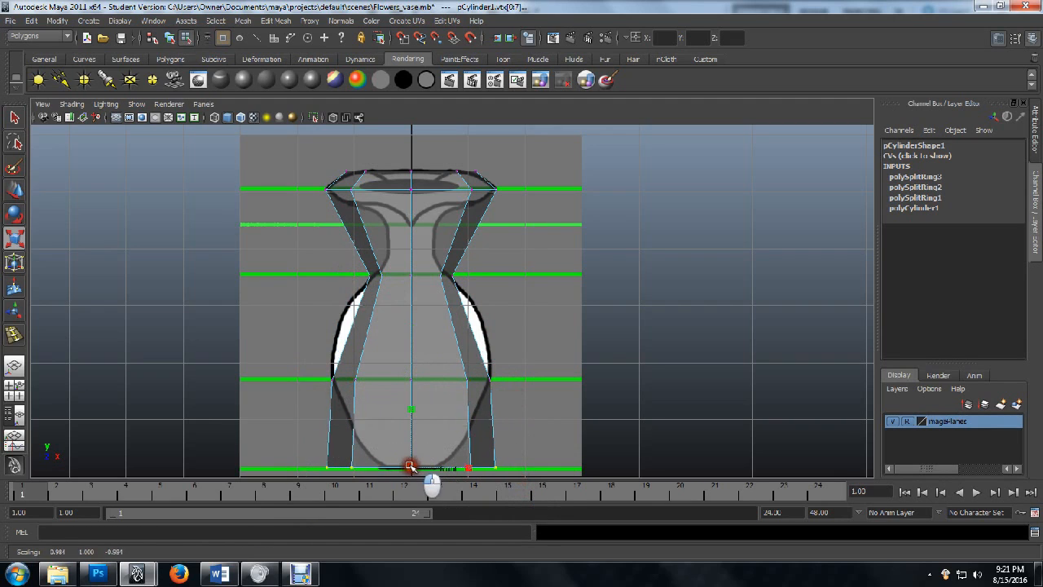
left_click_drag(412, 469, 345, 462)
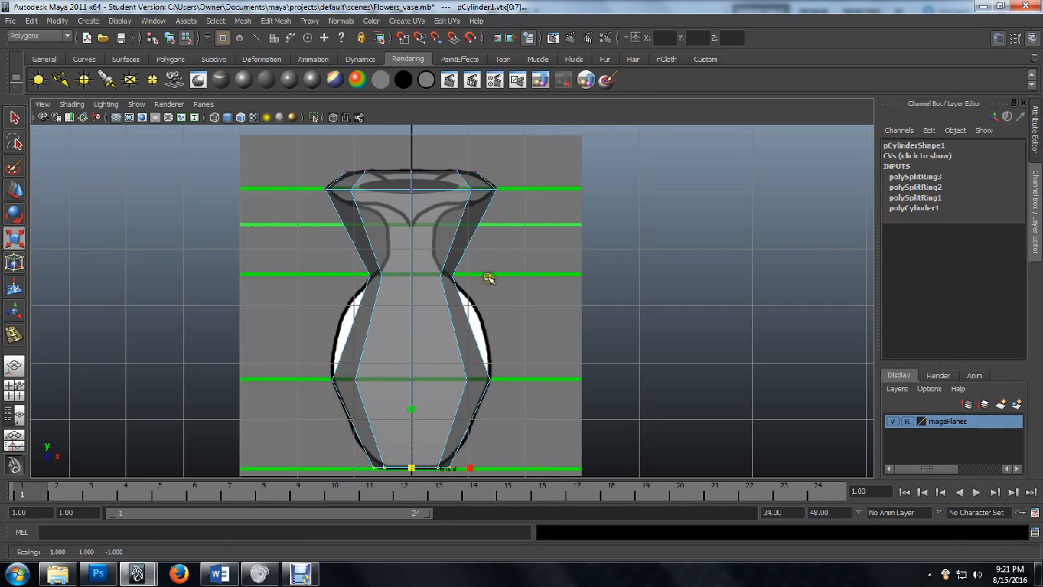
key("space")
key("space")
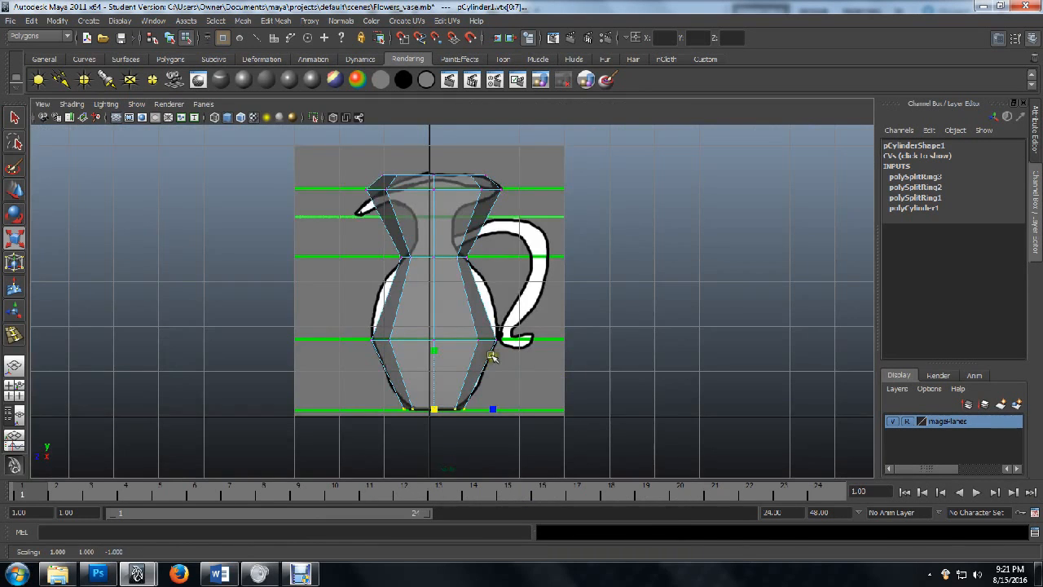
Insert three edge loops: at the green guide line below the rim, midway between neck base and belly, and between belly and base
scroll(488, 255, "up", 5)
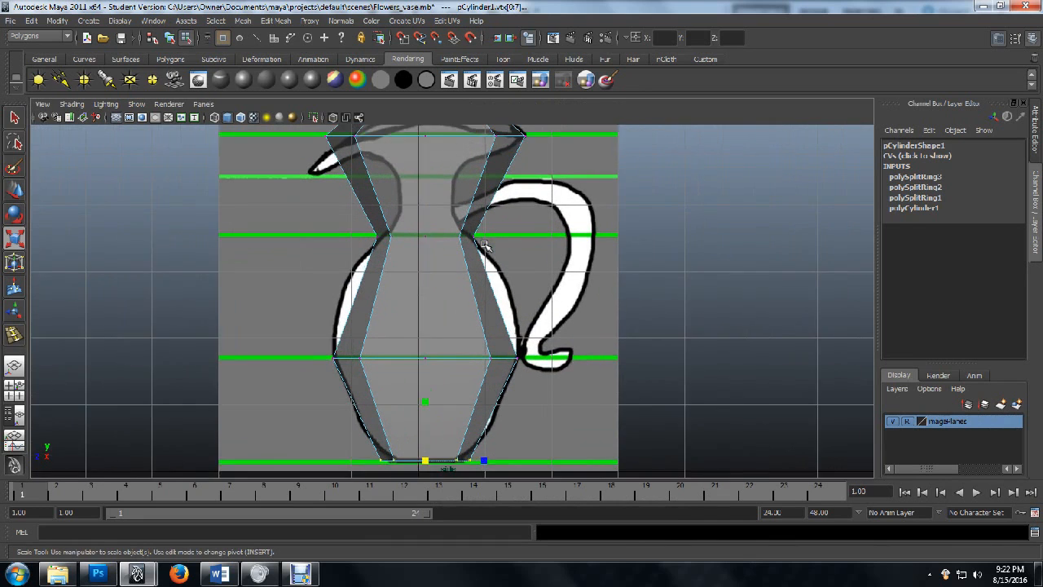
middle_click_drag(477, 214, 468, 304, "alt")
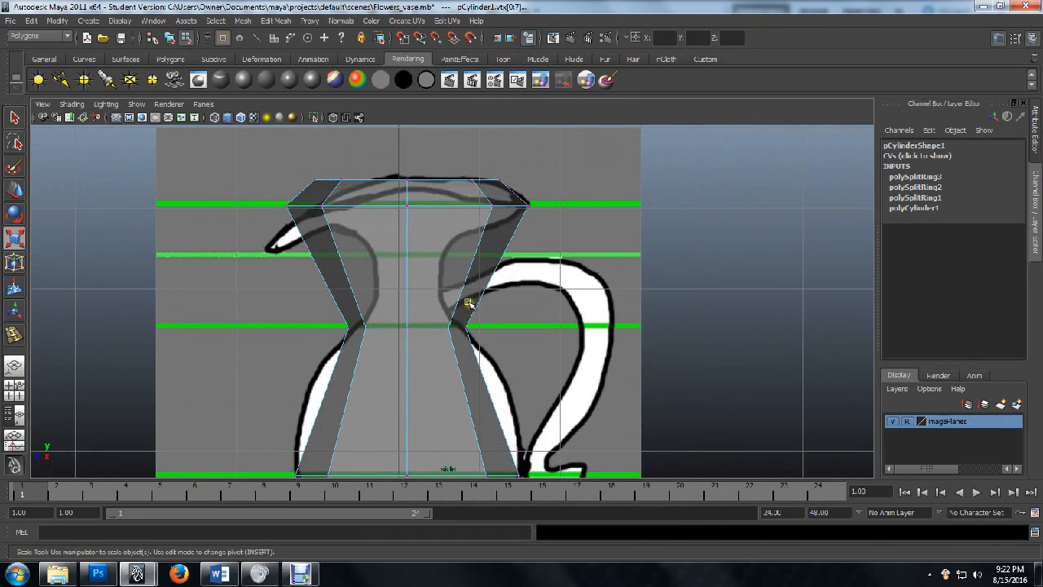
scroll(469, 301, "up", 1)
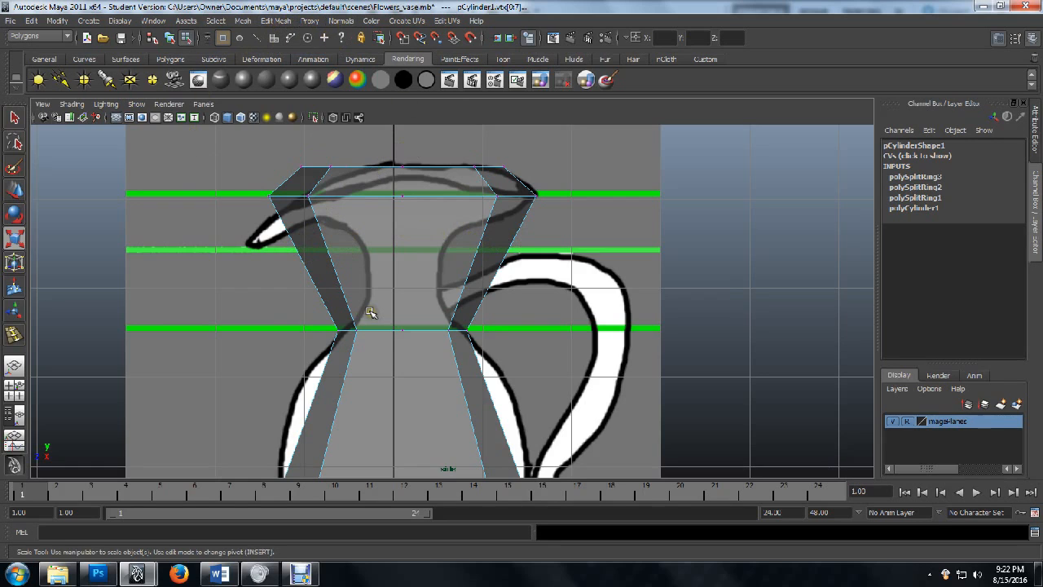
key("g")
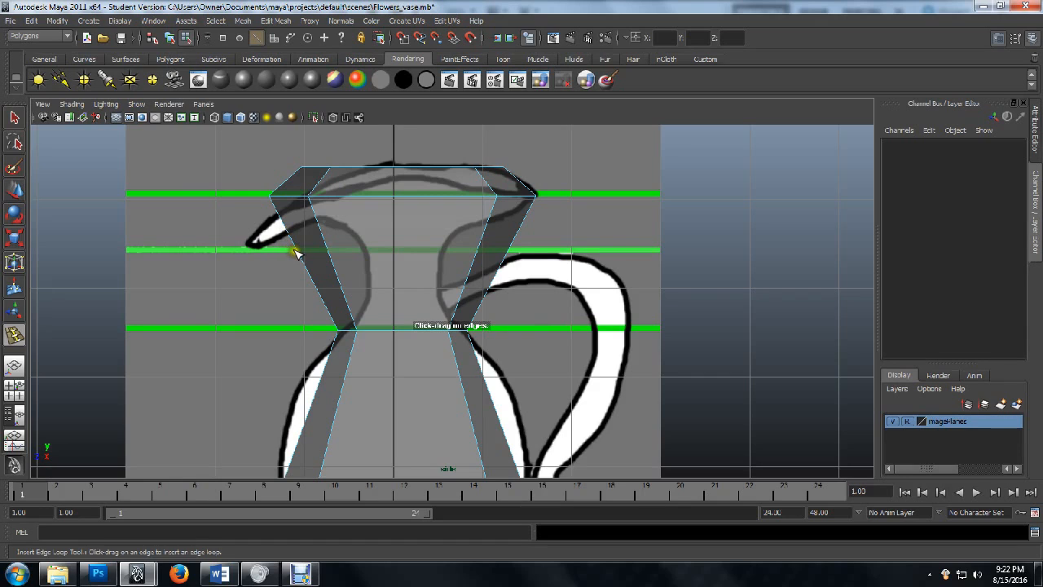
left_click(298, 252)
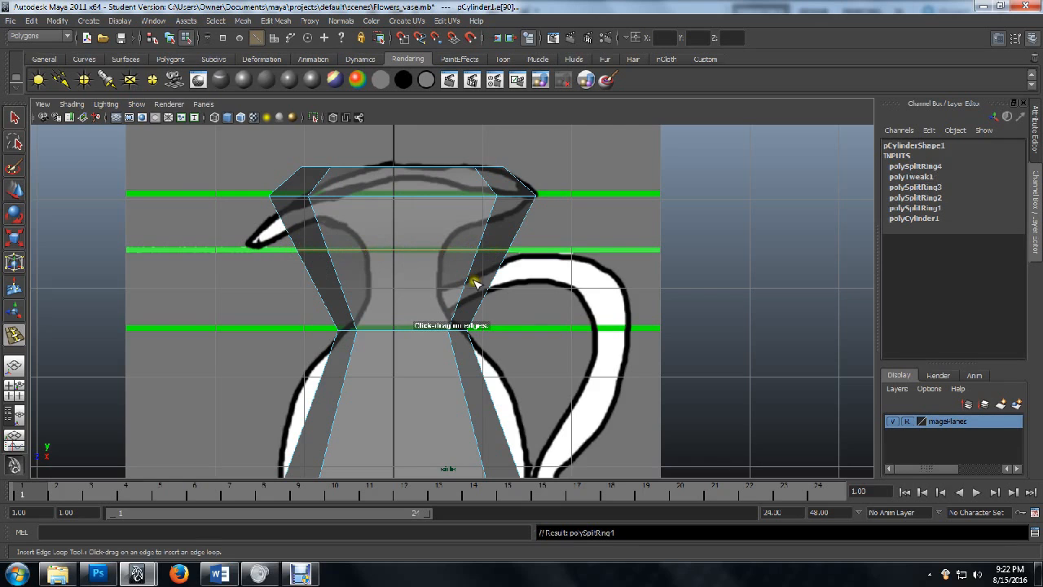
middle_click_drag(484, 307, 482, 188, "alt")
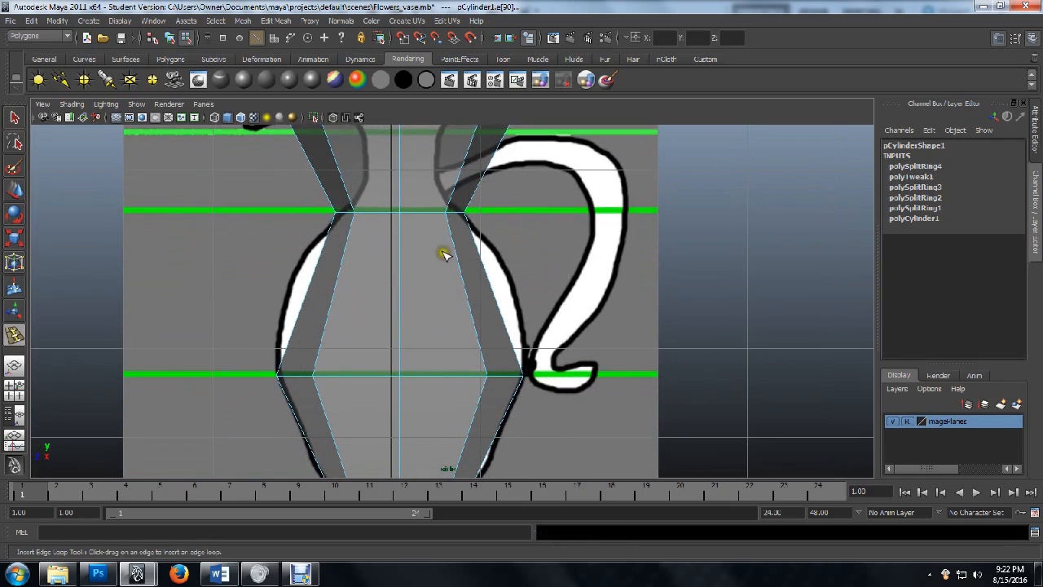
left_click(307, 289)
middle_click_drag(476, 318, 455, 206, "alt")
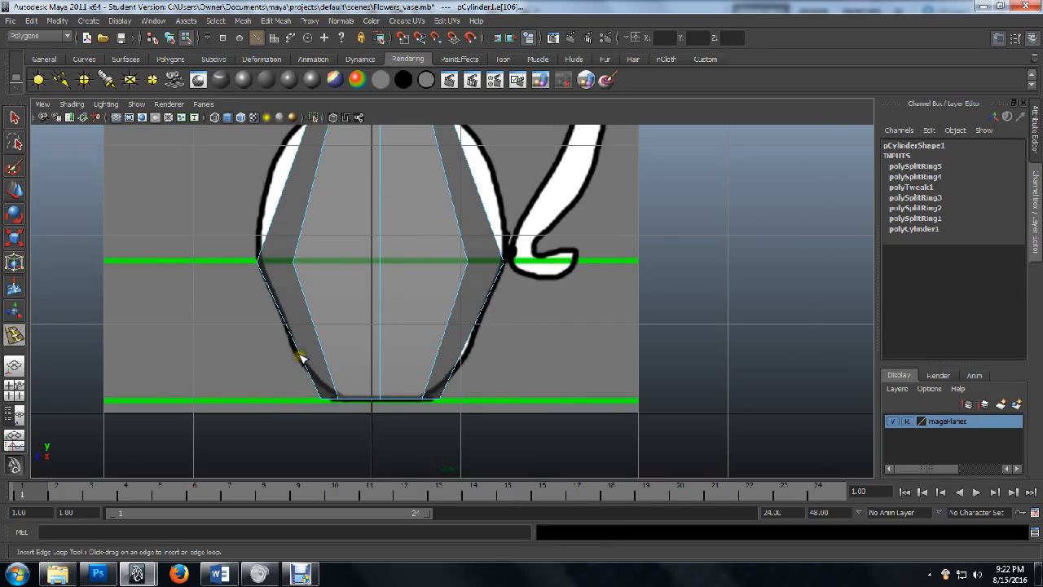
left_click_drag(300, 359, 326, 371)
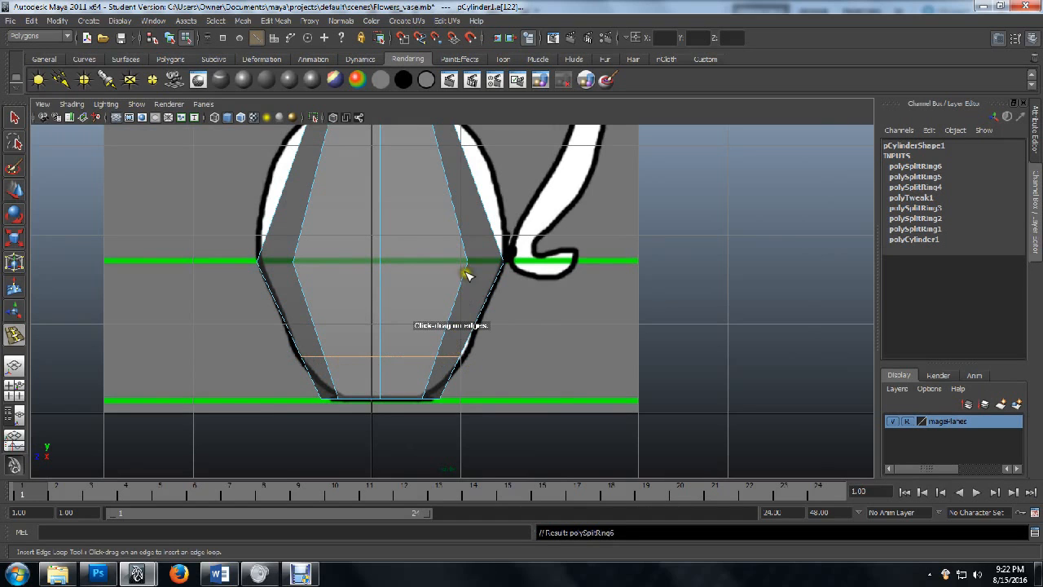
In vertex mode, select the new row at the green guide below the rim and scale it uniformly inward to the neck outline
middle_click_drag(483, 196, 480, 333, "alt")
mouse_move(483, 280)
middle_mouse_down("alt")
mouse_move(473, 351)
mouse_move(481, 322)
middle_mouse_up("alt")
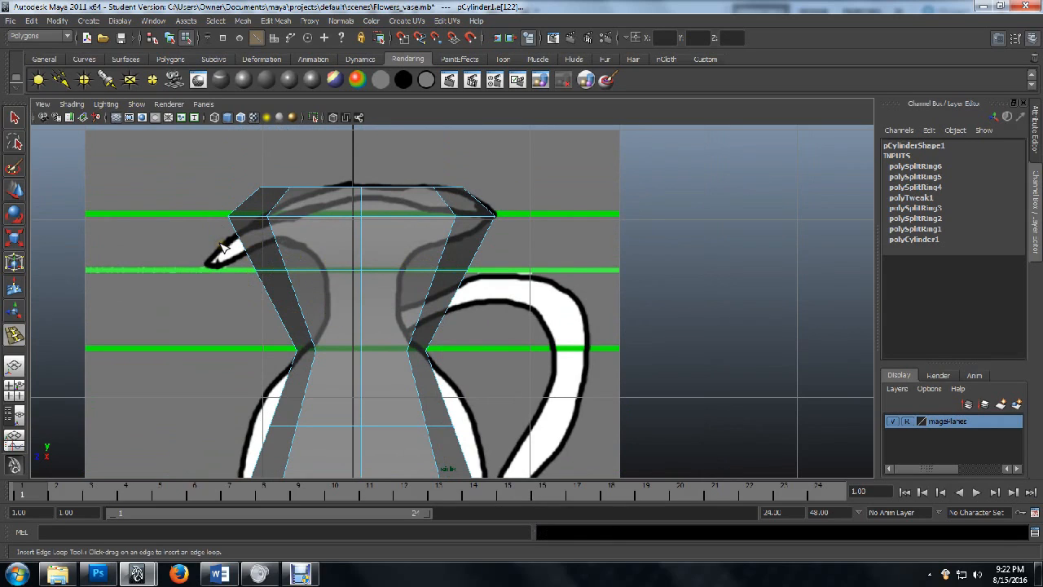
key("q")
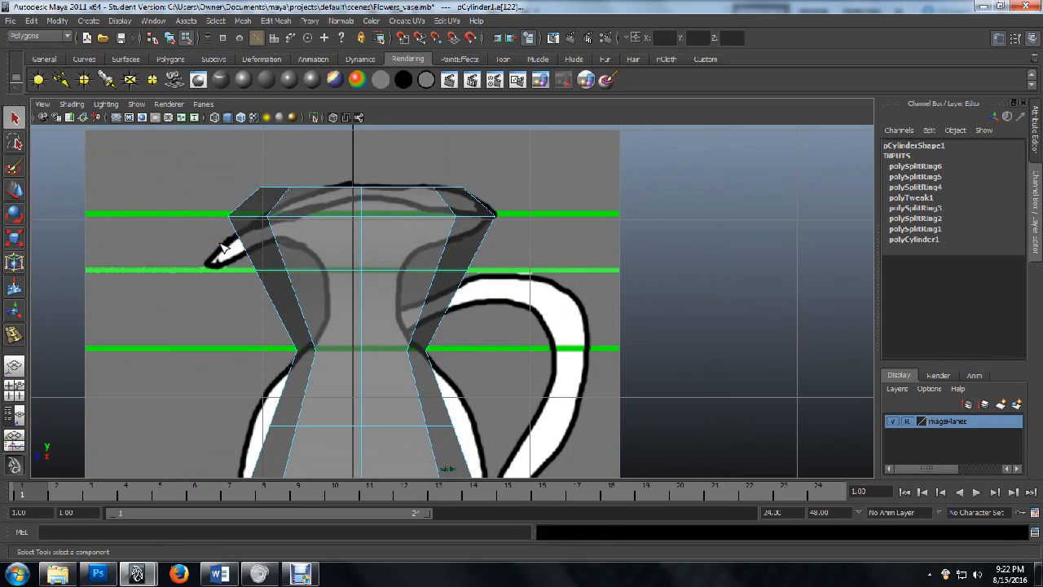
left_click(224, 249)
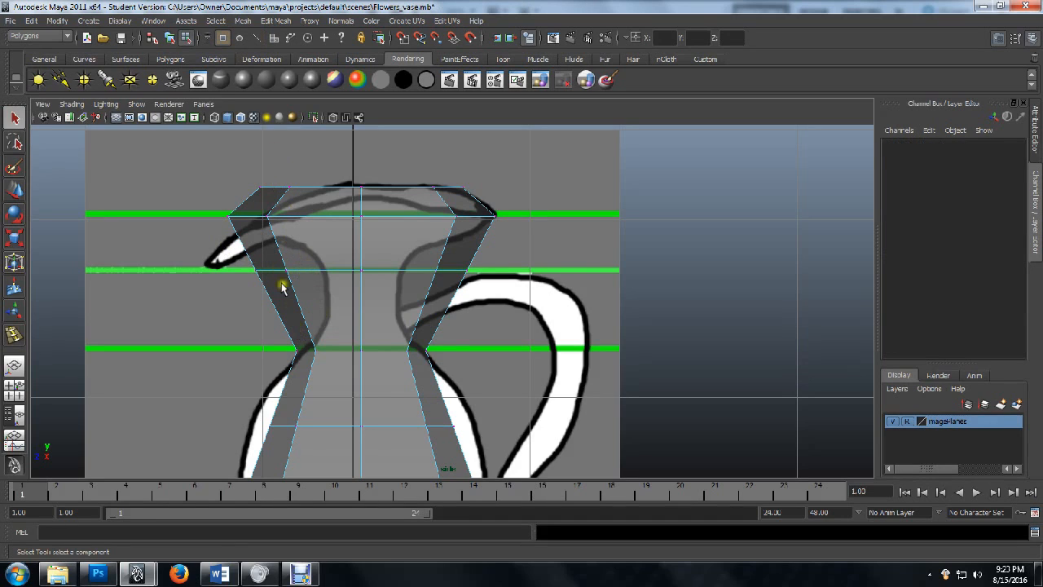
left_click_drag(247, 260, 486, 292)
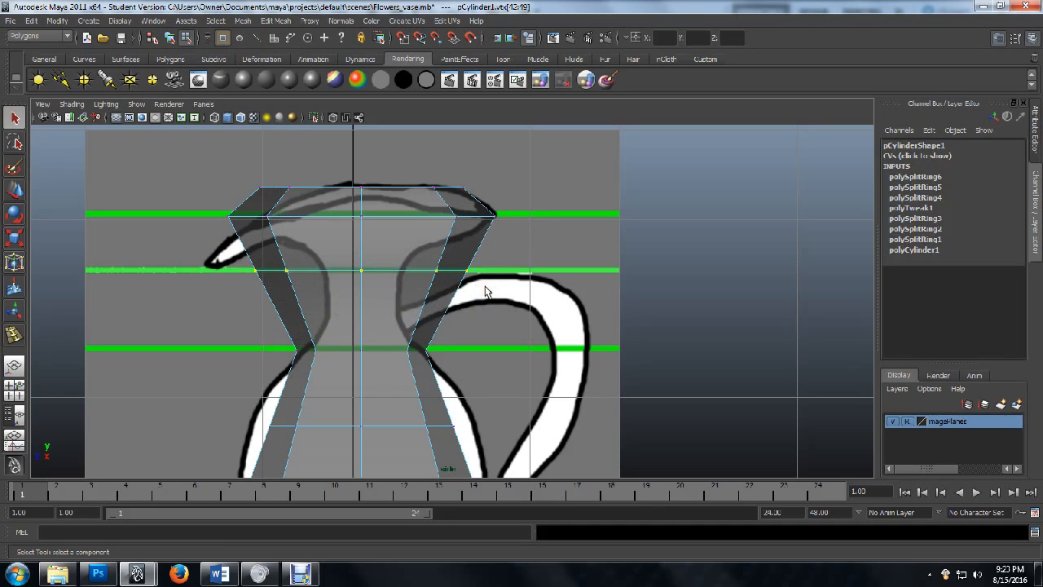
key("w")
key("e")
key("r")
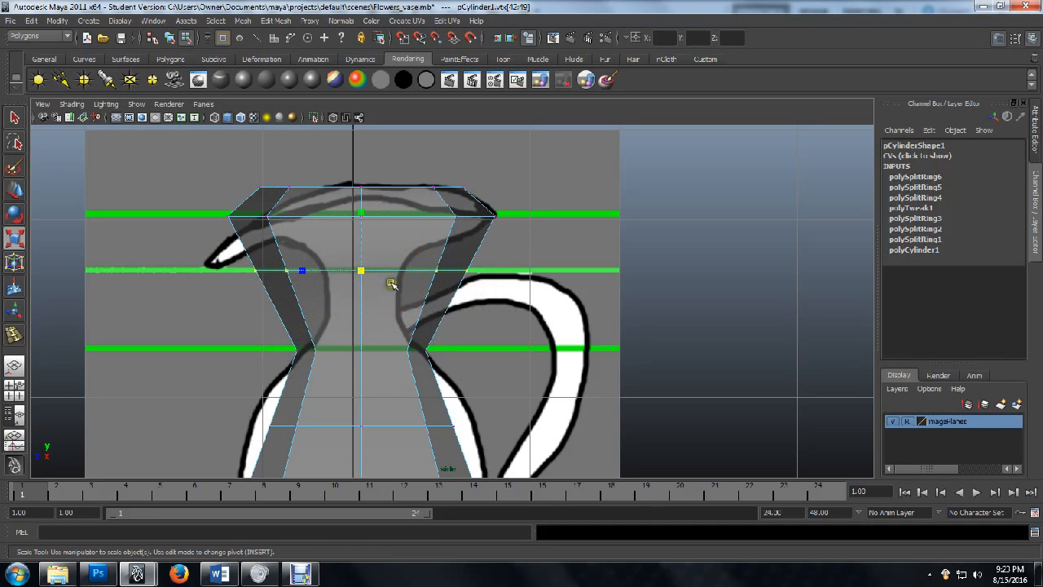
left_click_drag(364, 271, 264, 263)
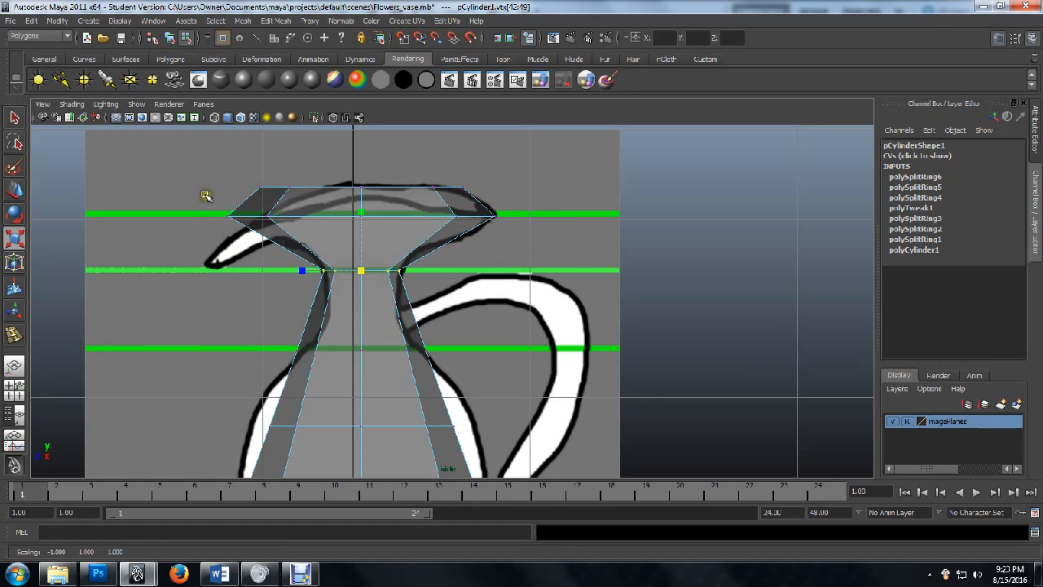
Select the rim vertex on the spout side and move it outward and down to the tip of the drawn spout
left_click(182, 281)
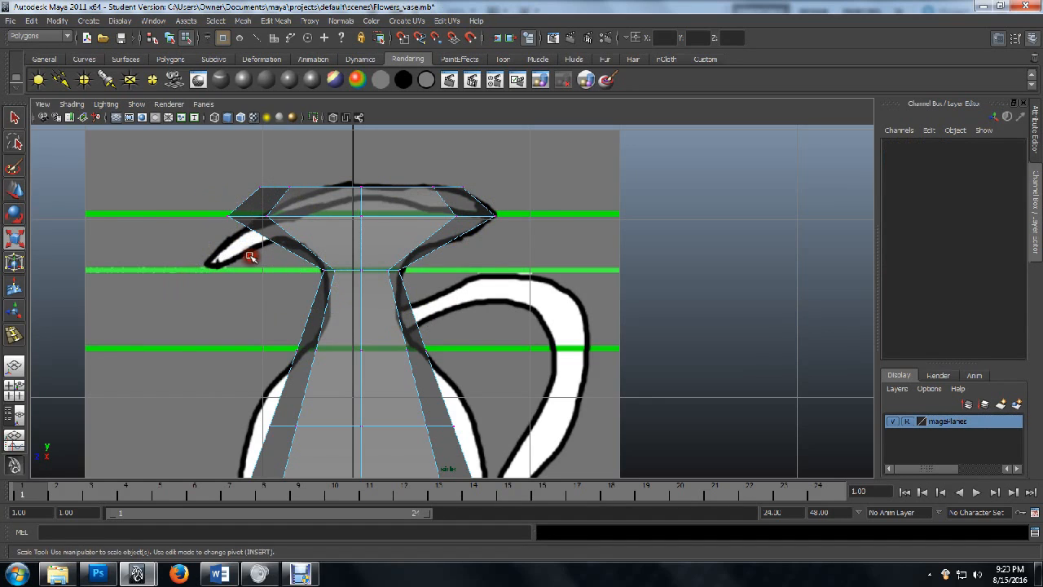
left_click_drag(250, 256, 223, 198)
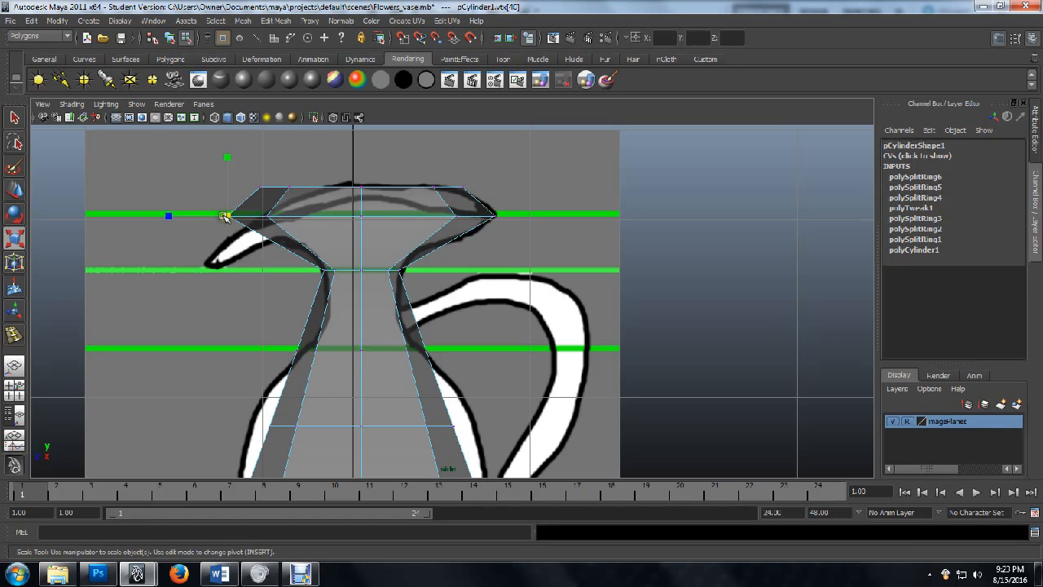
key("w")
left_click_drag(228, 171, 186, 274)
left_click_drag(212, 207, 206, 218)
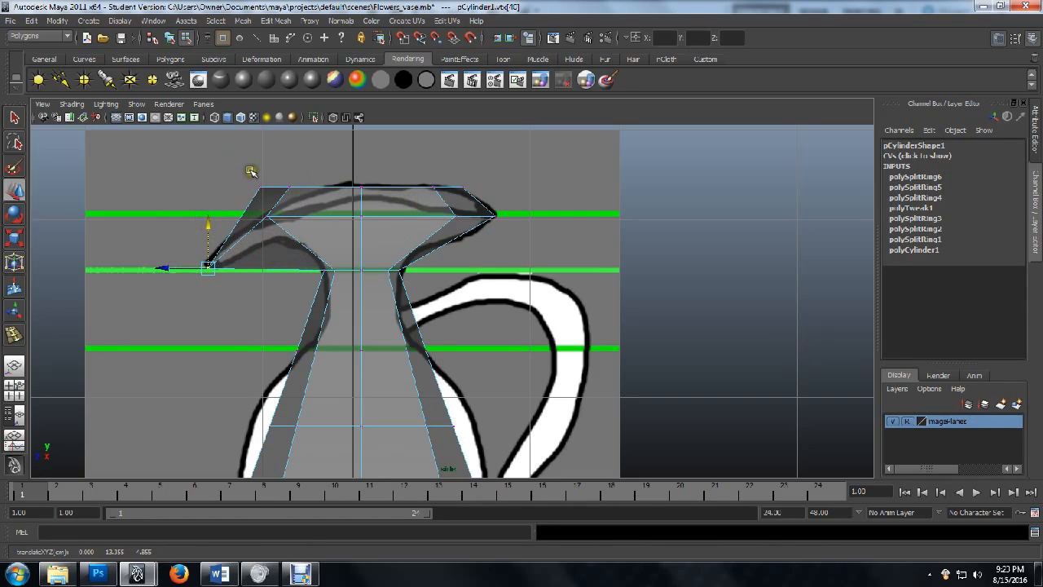
Inspect the spout in perspective, then in the side view select the lip vertices behind its tip and lower them to the spout outline
key("space")
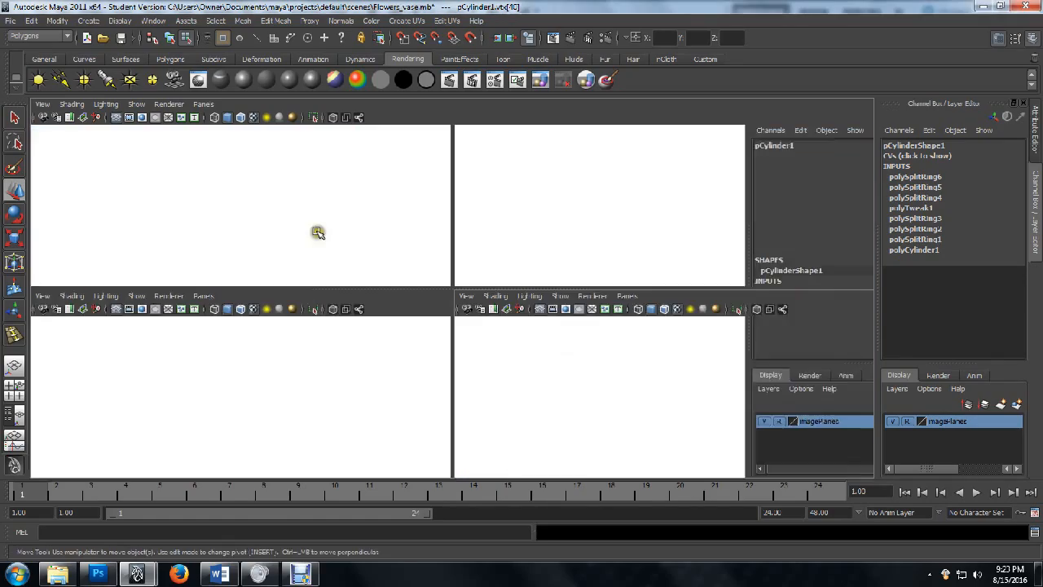
key("space")
scroll(372, 361, "up", 7)
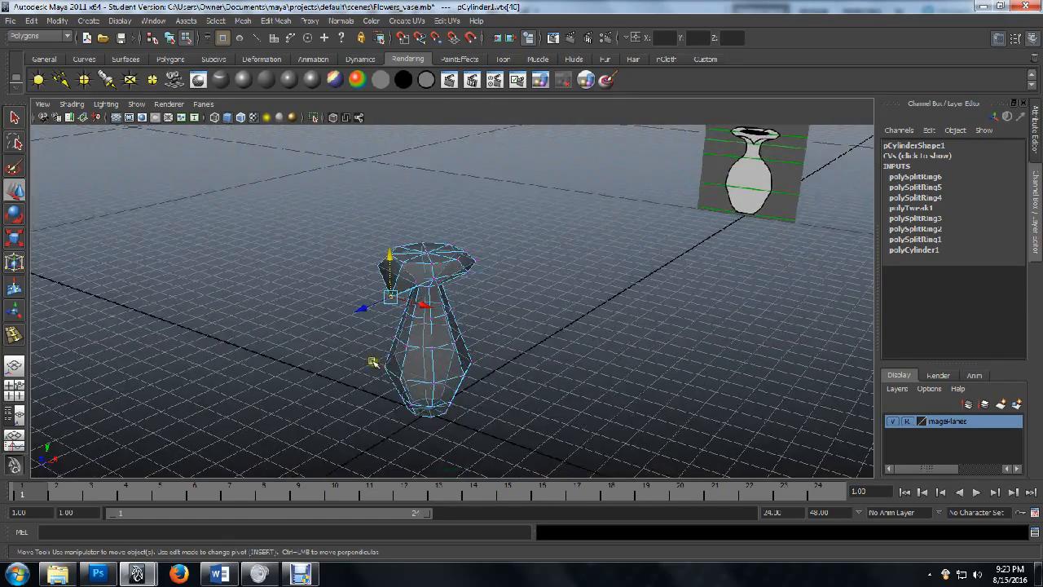
mouse_move(193, 348)
left_mouse_down("alt")
mouse_move(319, 347)
mouse_move(387, 334)
mouse_move(266, 361)
mouse_move(182, 362)
left_mouse_up("alt")
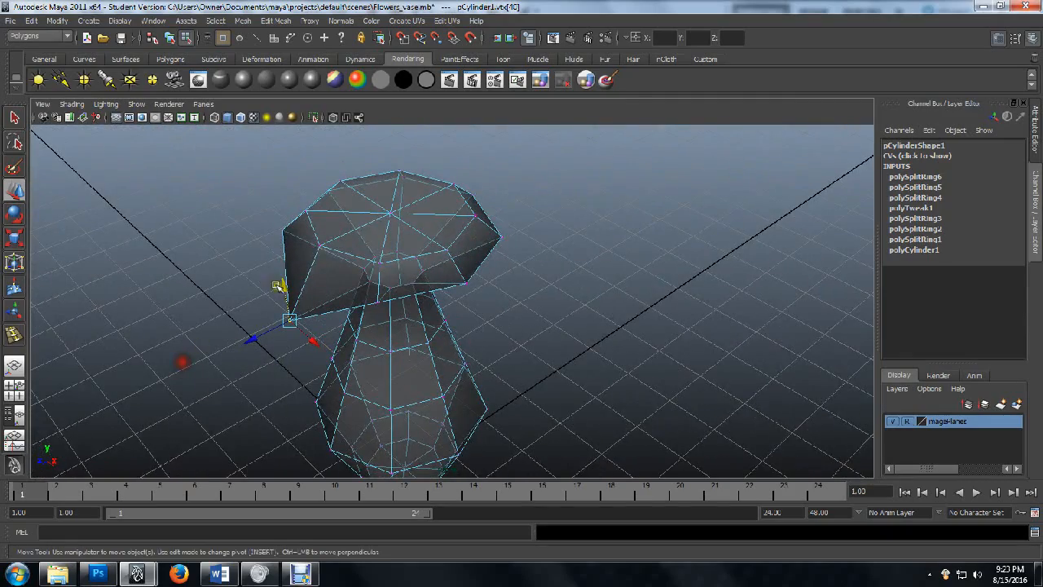
left_click(319, 243)
key("space")
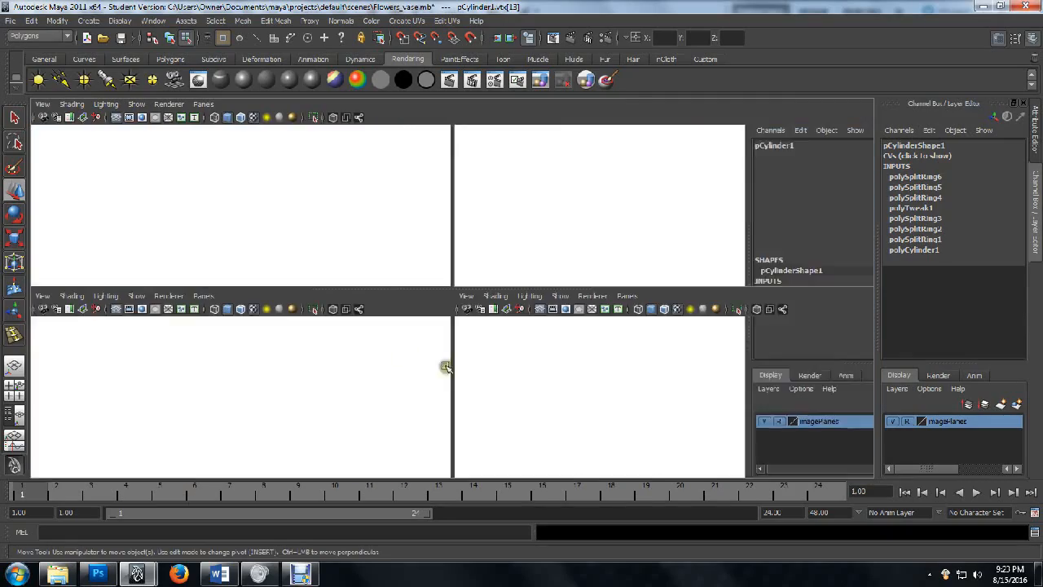
key("space")
scroll(342, 311, "up", 2)
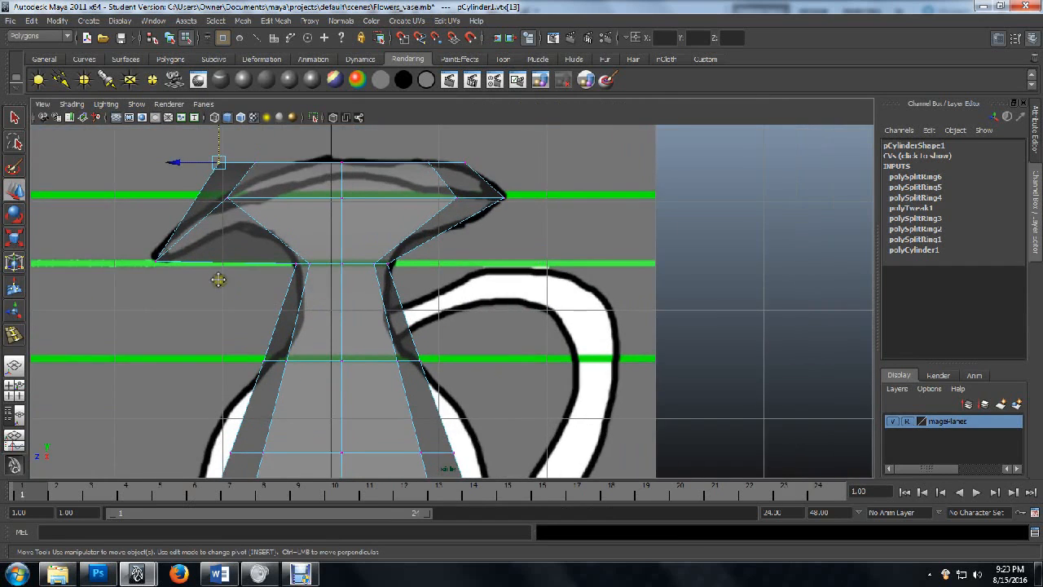
middle_click_drag(223, 280, 335, 306, "alt")
left_click_drag(302, 163, 373, 256)
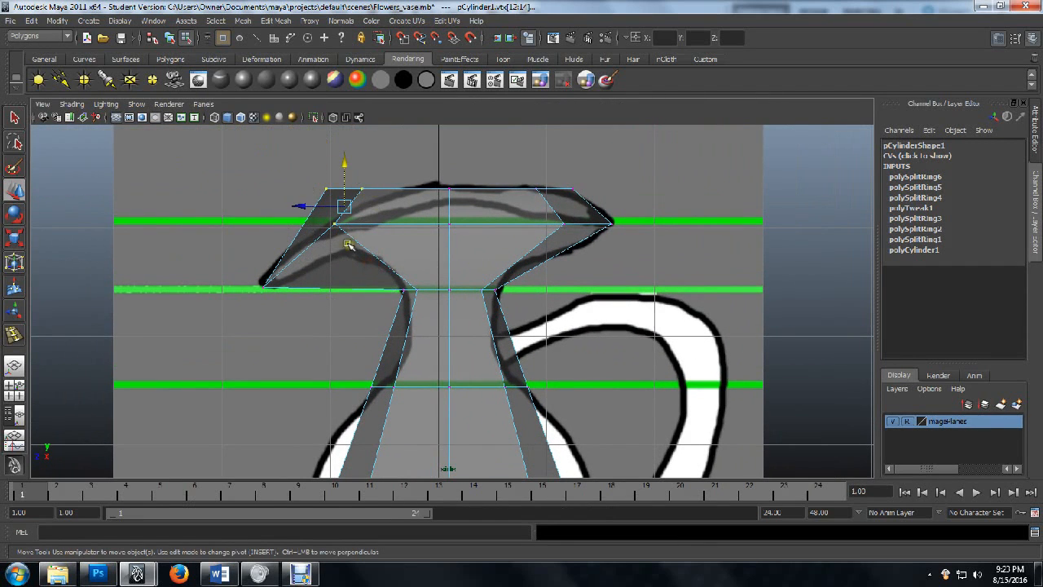
left_click_drag(346, 159, 344, 193)
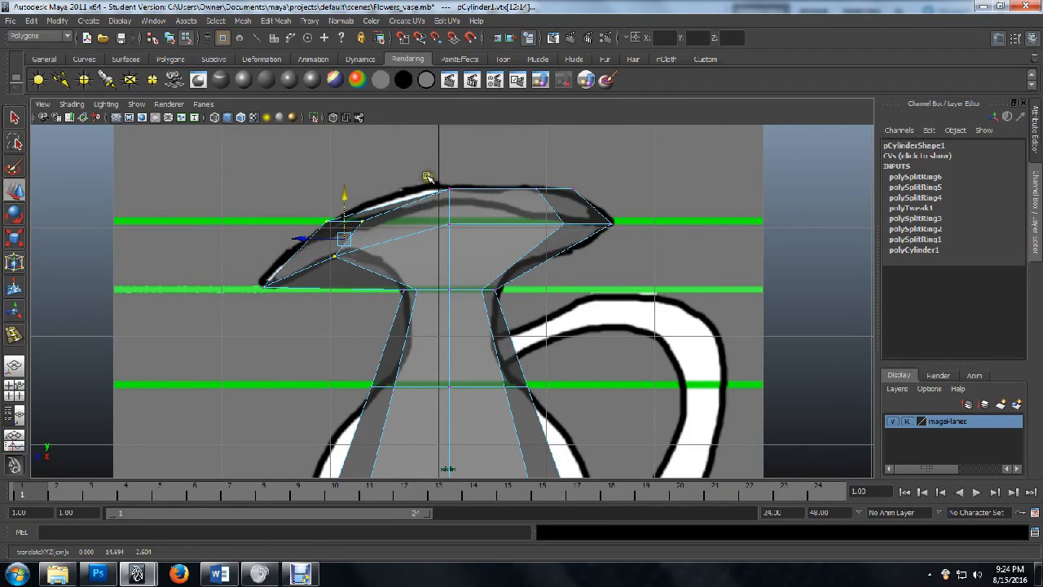
Raise the middle vertices of the lip's top edge and the spout-tip vertex slightly to follow the side reference
left_click(451, 190)
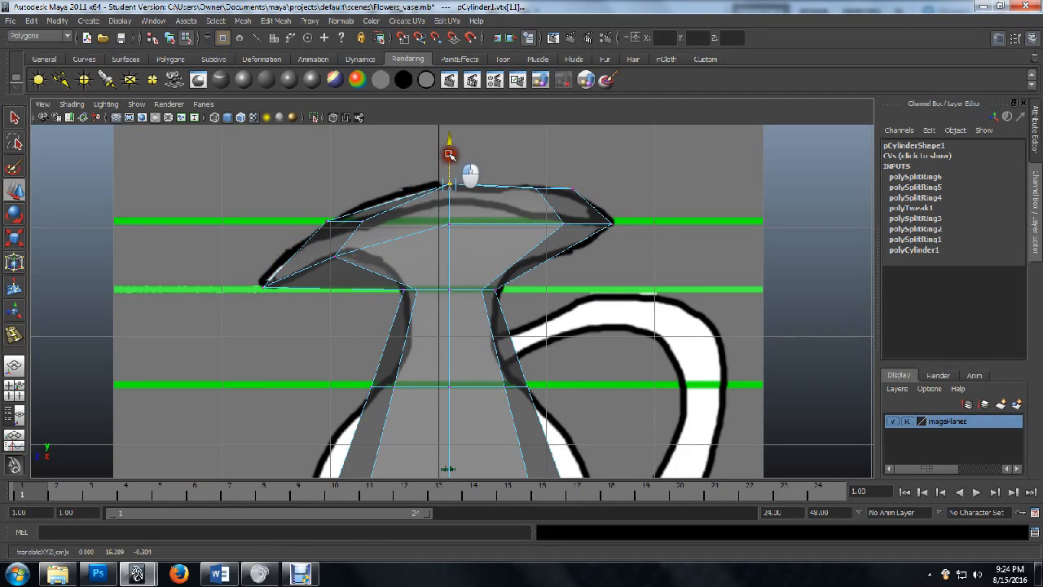
left_click_drag(449, 154, 448, 154)
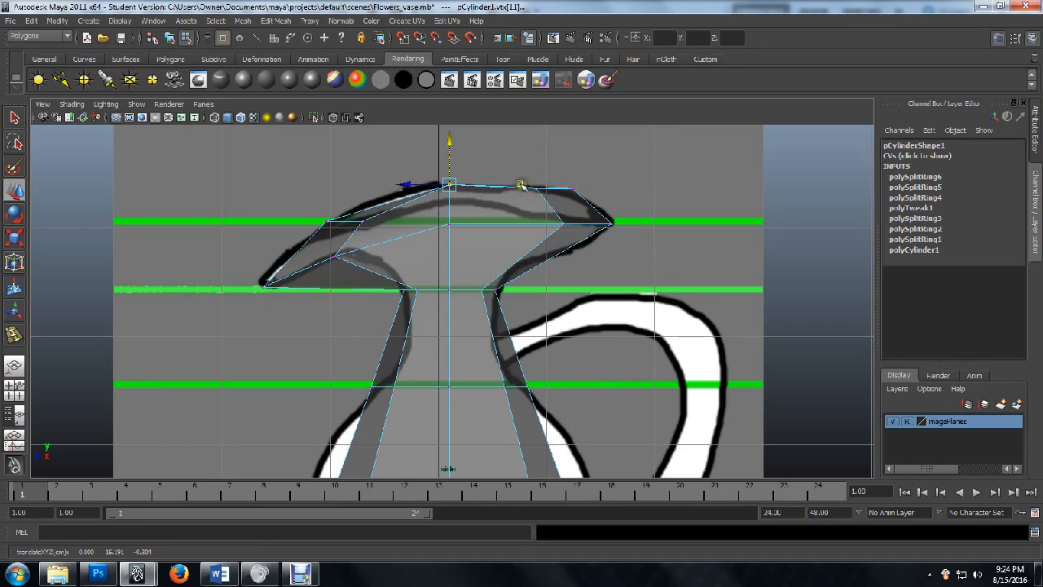
left_click(277, 297)
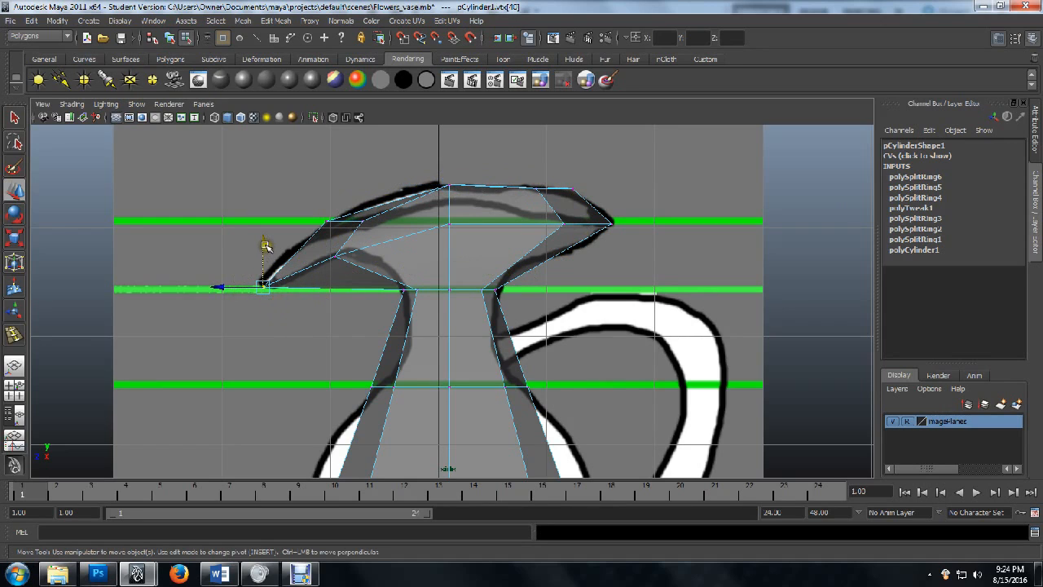
left_click_drag(265, 244, 263, 243)
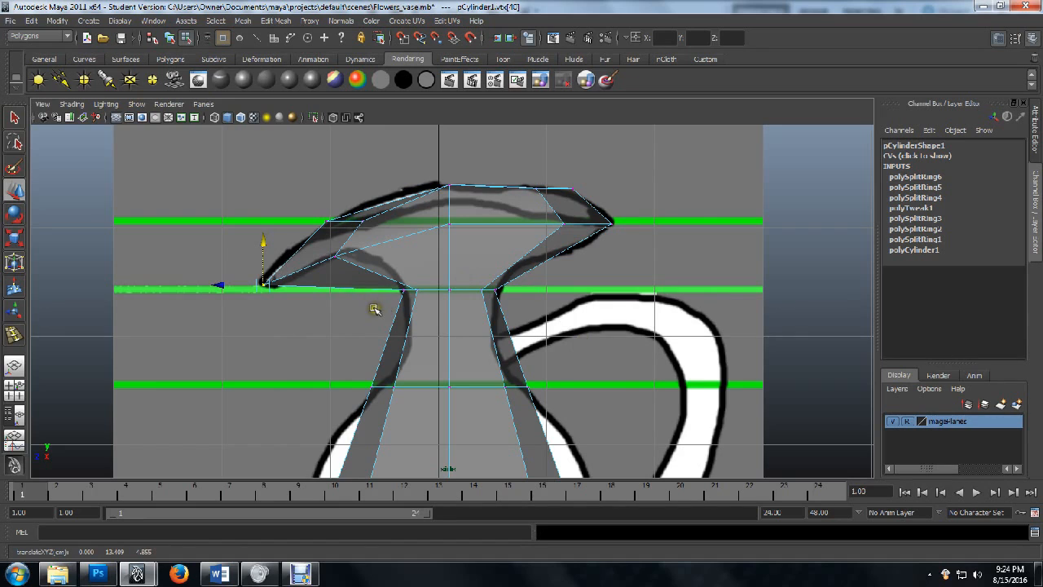
In the front view, select the vertex row between the lower neck guide and the belly guide and scale it uniformly outward to the body outline
key("space")
key("space")
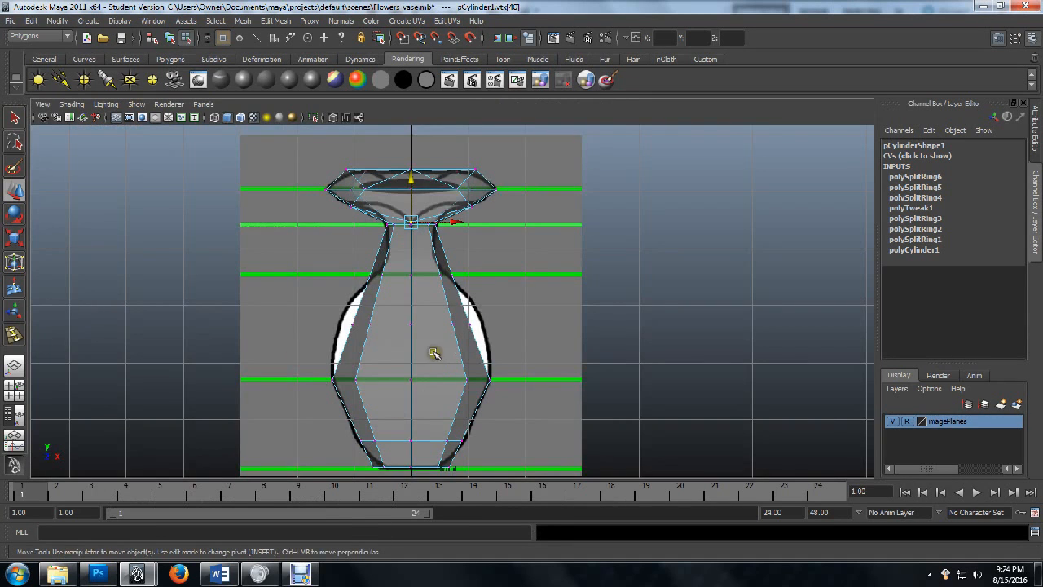
scroll(439, 359, "up", 4)
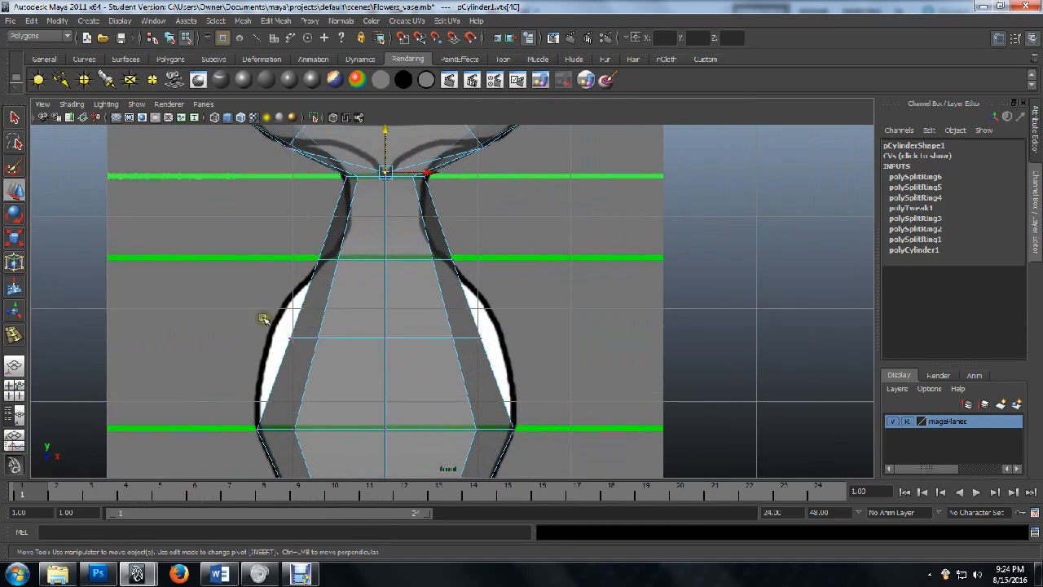
left_click_drag(446, 361, 537, 365)
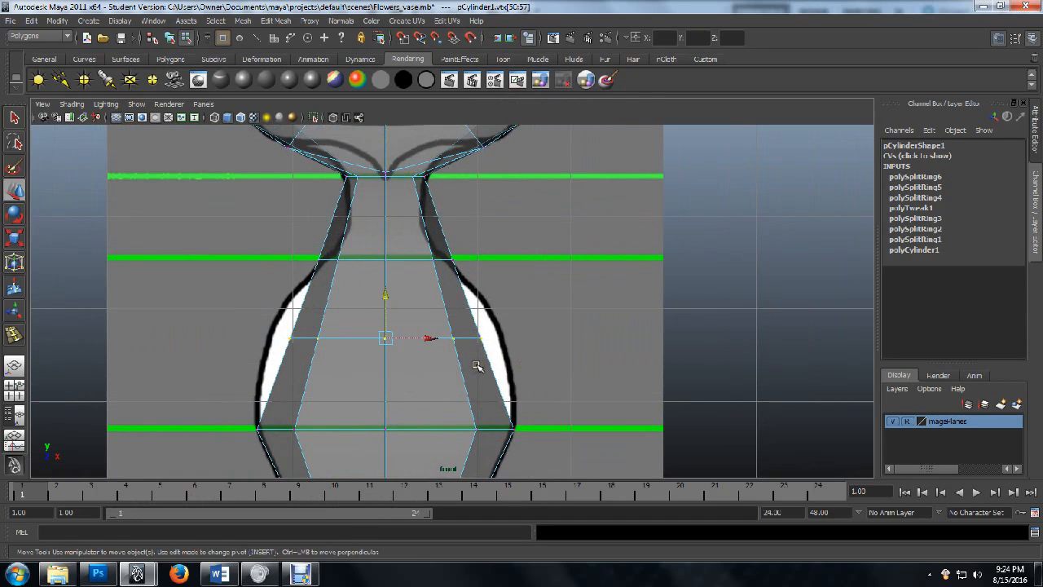
key("r")
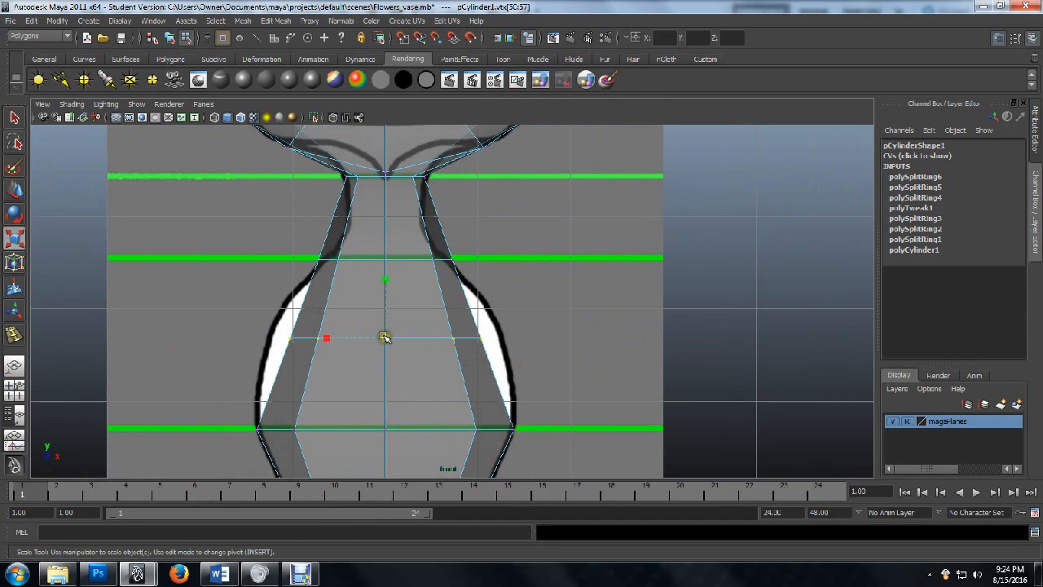
left_click_drag(385, 337, 417, 336)
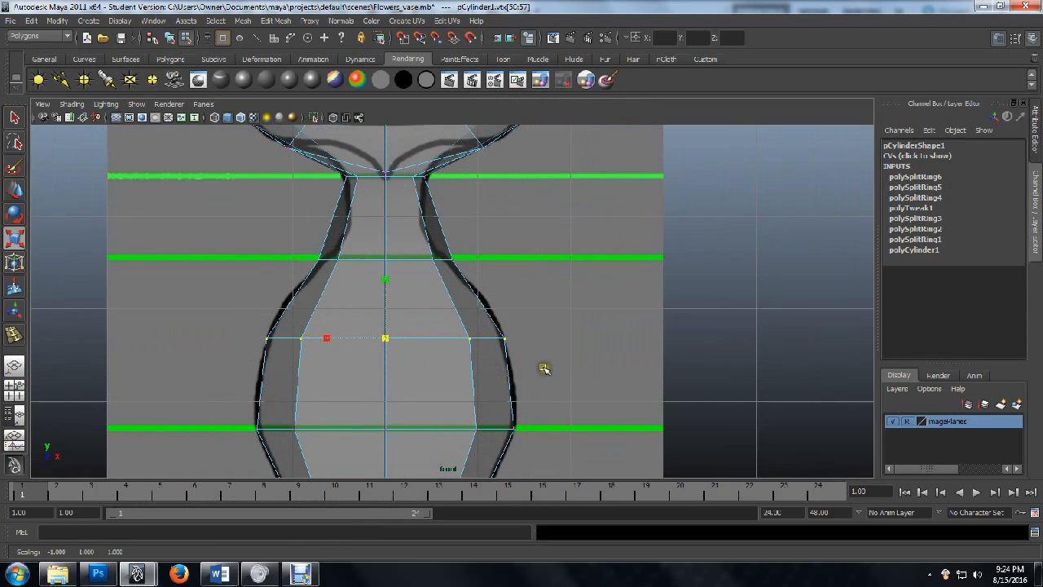
Scale the vertex row just above the base slightly outward and the base row slightly inward to match the front outline
middle_click_drag(559, 400, 524, 250, "alt")
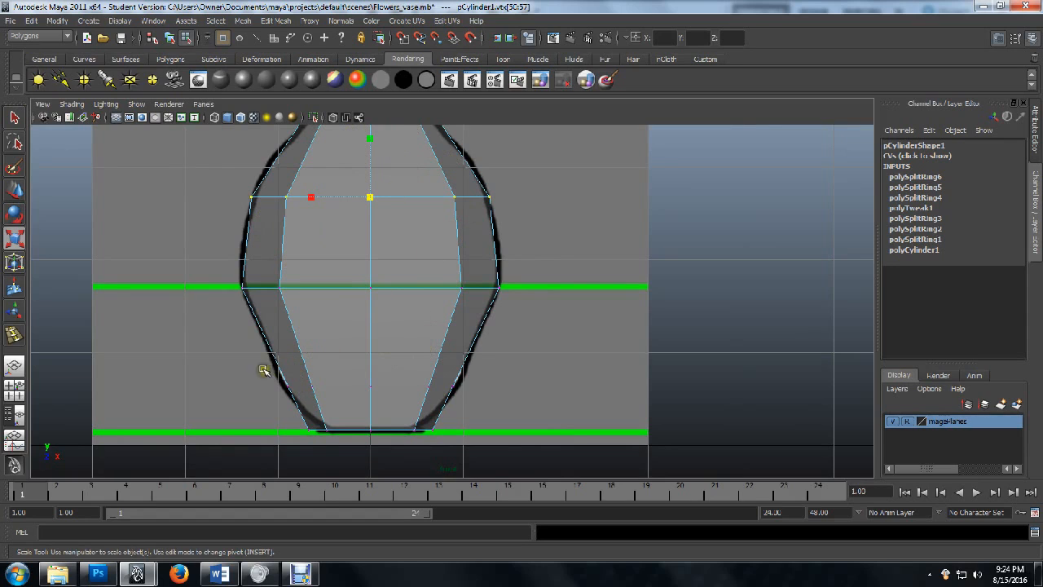
left_click_drag(264, 371, 508, 403)
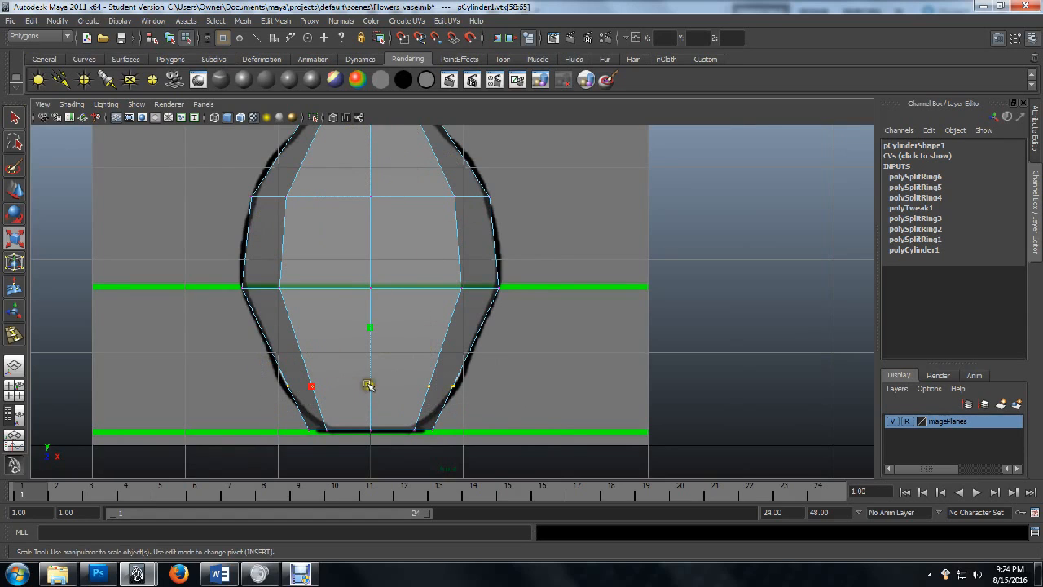
left_click_drag(368, 385, 379, 387)
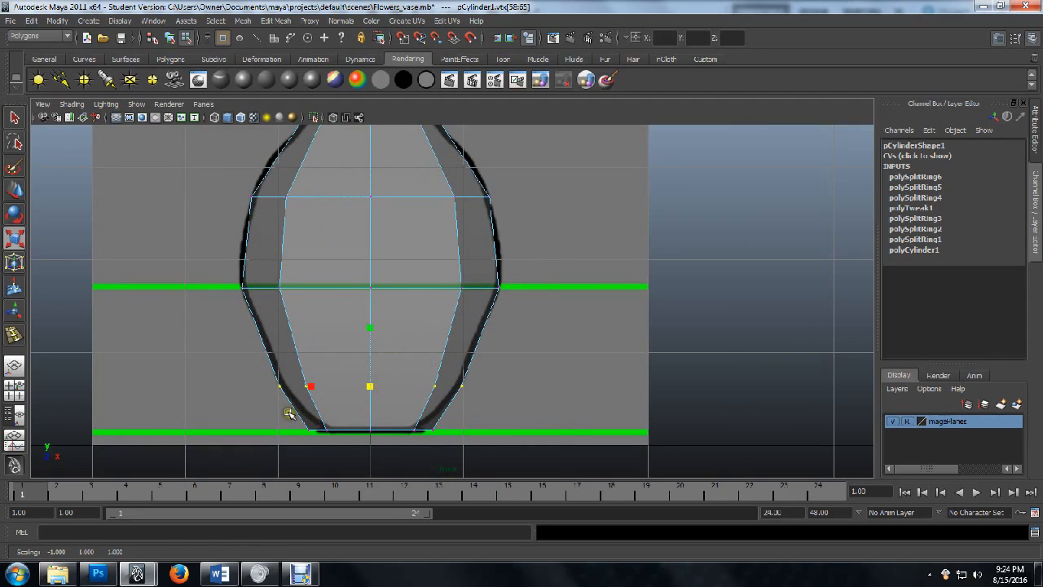
left_click_drag(289, 414, 462, 449)
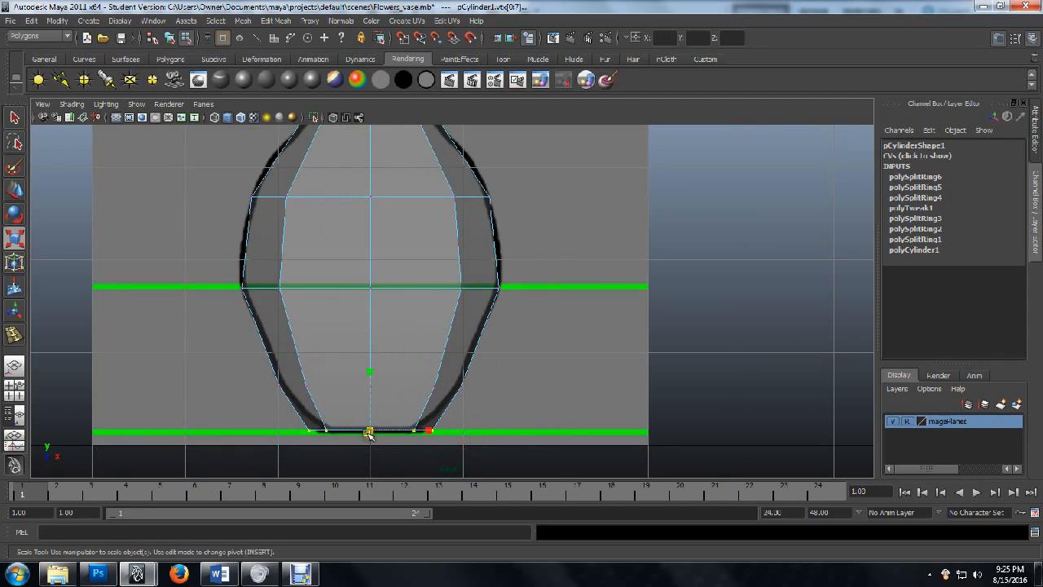
left_click_drag(368, 429, 354, 427)
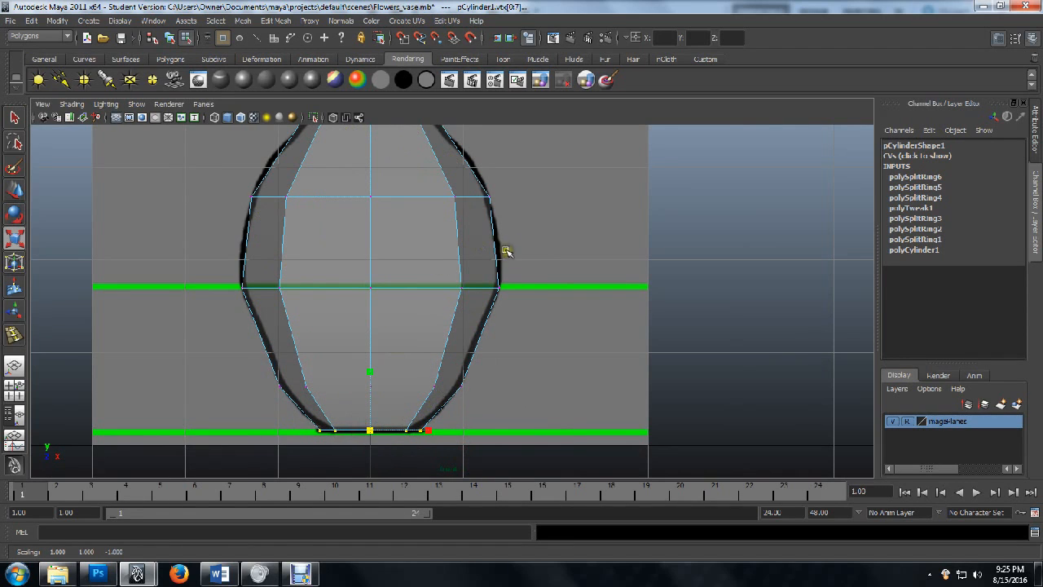
Insert an edge loop around the neck about midway between the two green guides below the rim
middle_click_drag(526, 215, 516, 257, "alt")
middle_click_drag(513, 299, 512, 324, "alt")
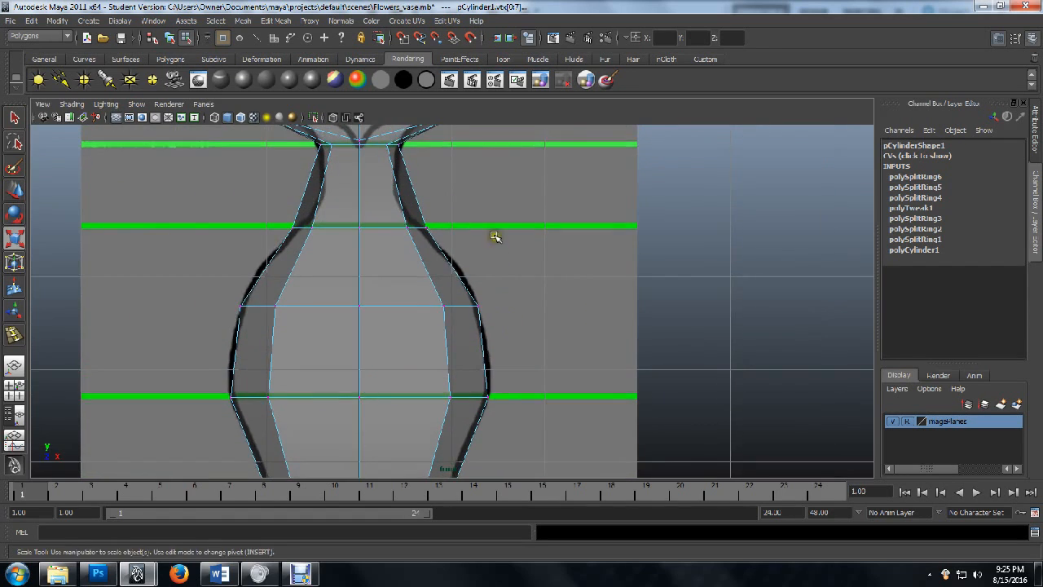
middle_click_drag(495, 236, 492, 312, "alt")
middle_click_drag(478, 266, 480, 315, "alt")
scroll(475, 325, "up", 1)
scroll(474, 326, "up", 1)
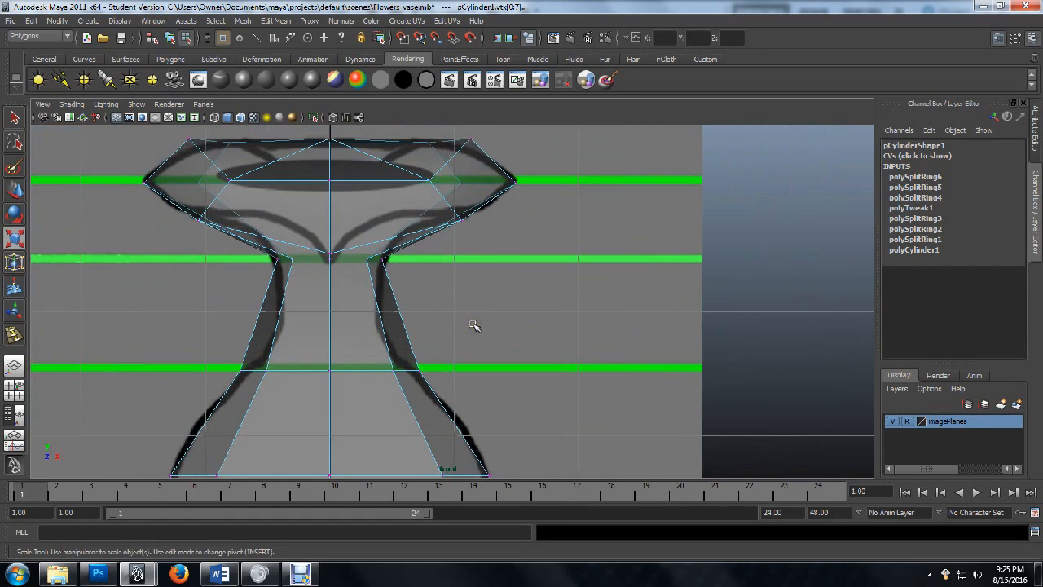
scroll(475, 325, "up", 1)
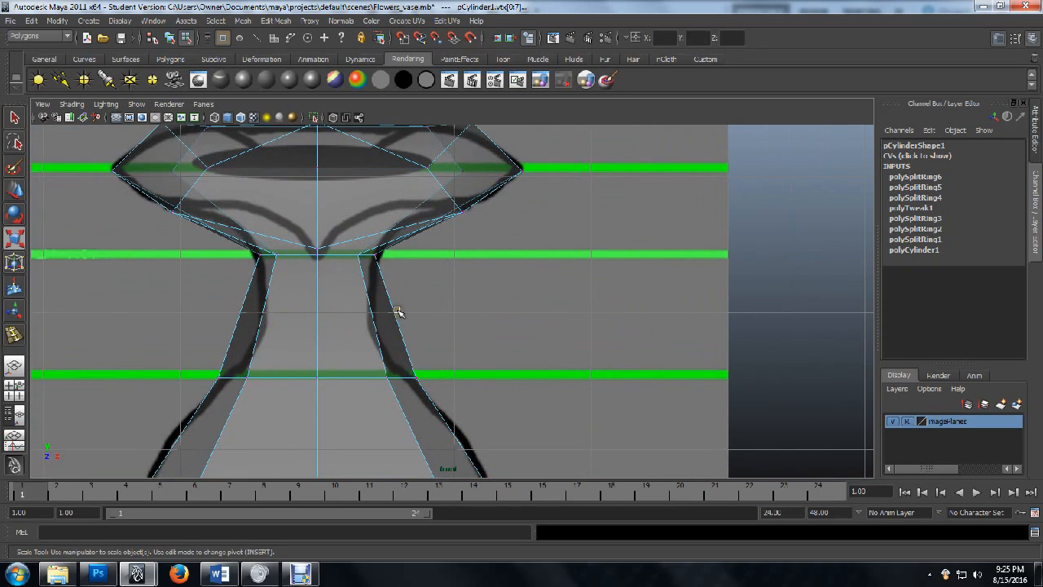
key("g")
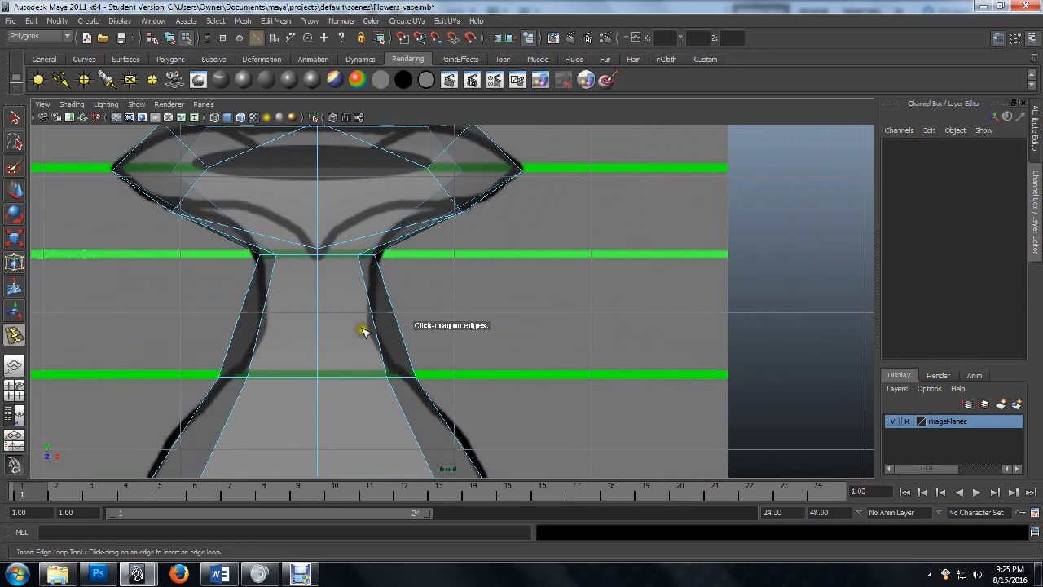
left_click(242, 315)
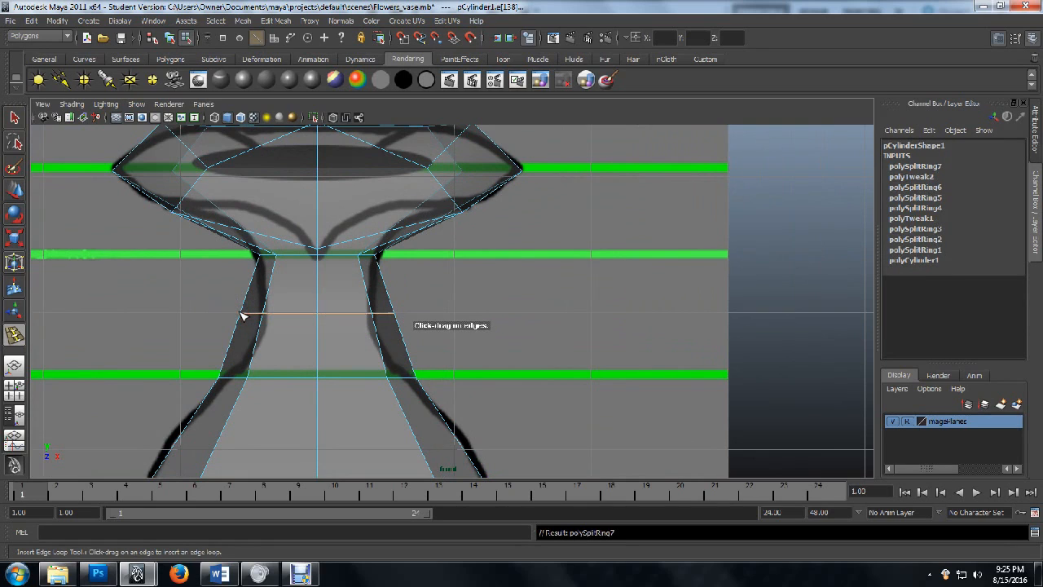
key("q")
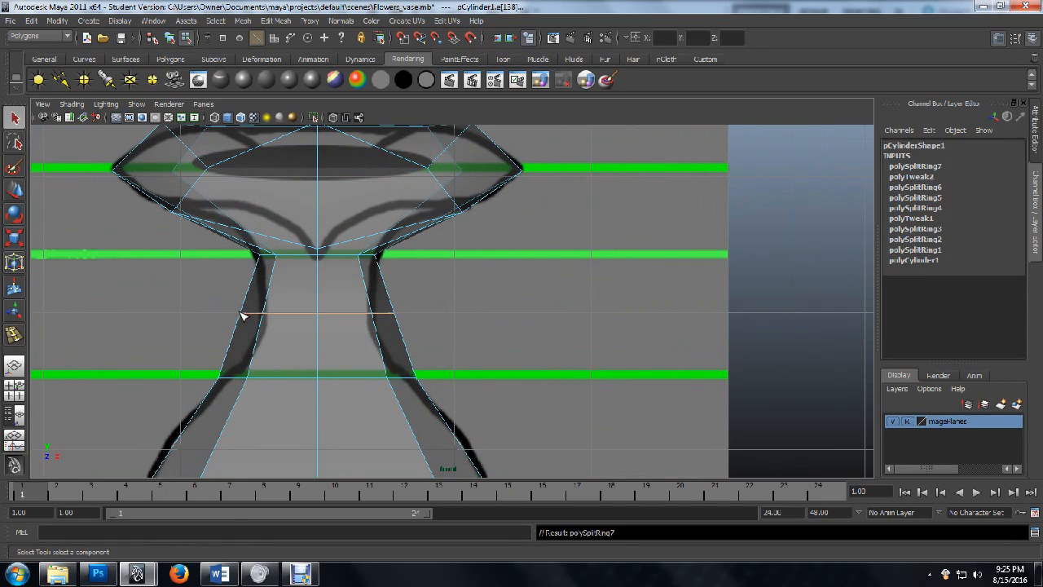
In vertex mode, select the new neck row, scale it uniformly inward to the neck outline and lower it slightly
left_click(242, 316)
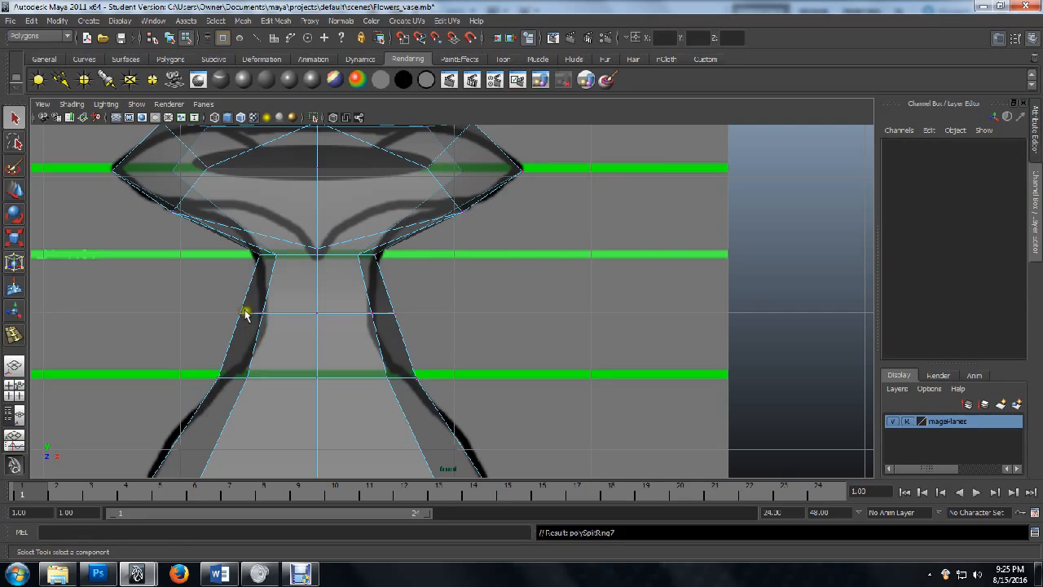
left_click_drag(233, 303, 454, 336)
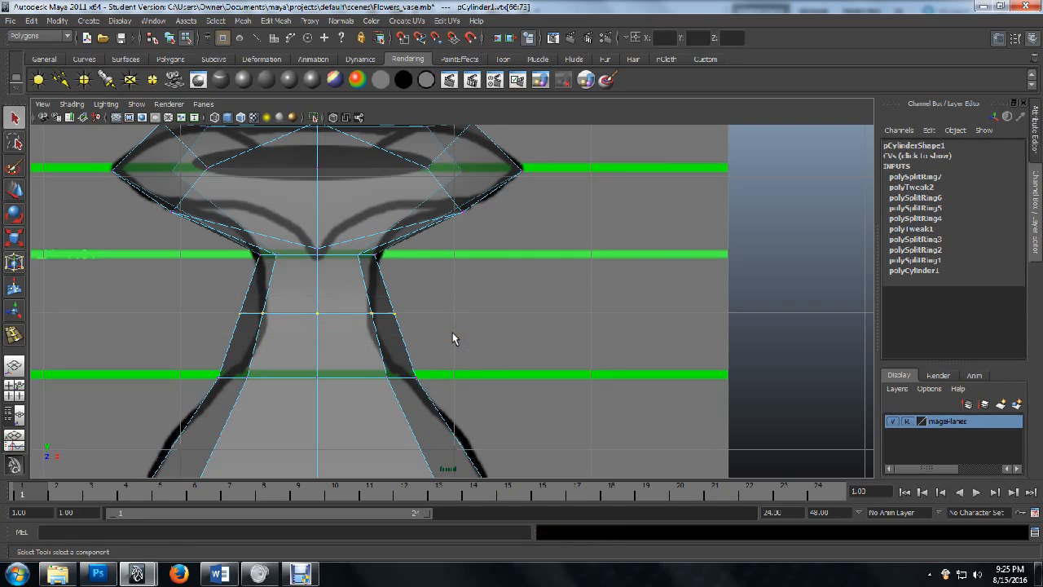
key("r")
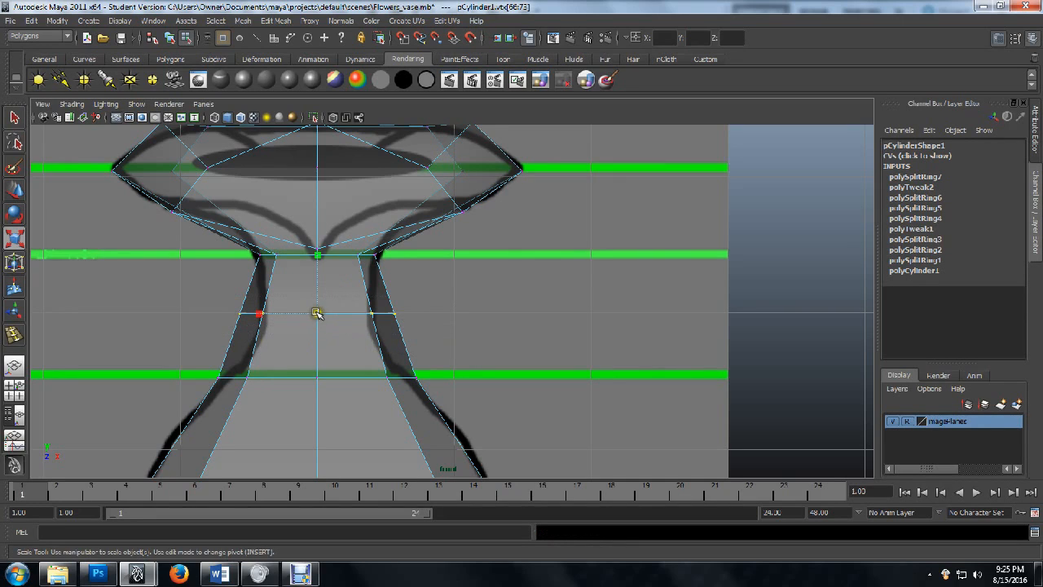
left_click_drag(317, 313, 286, 310)
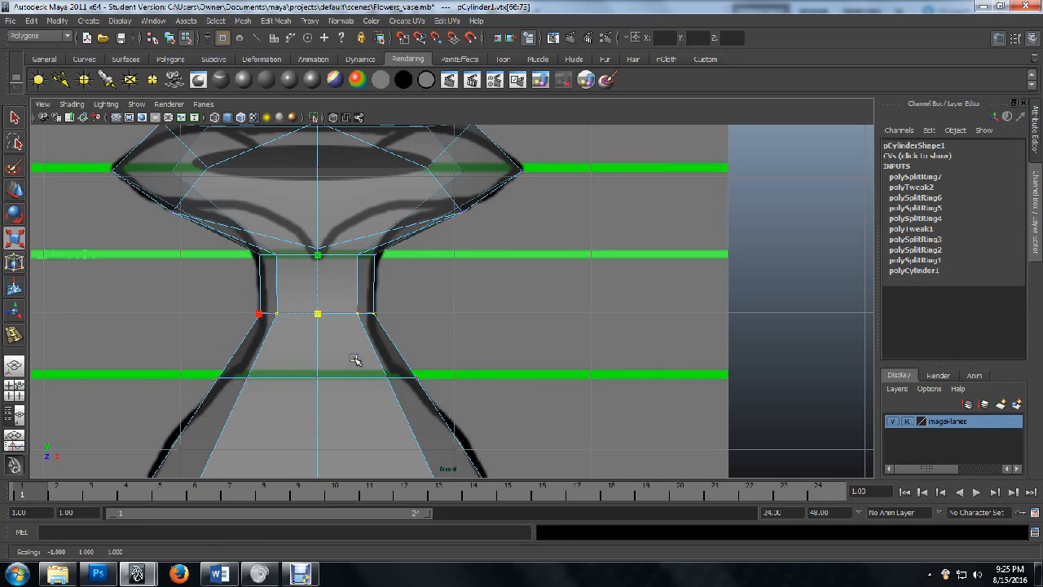
key("w")
left_click(315, 269)
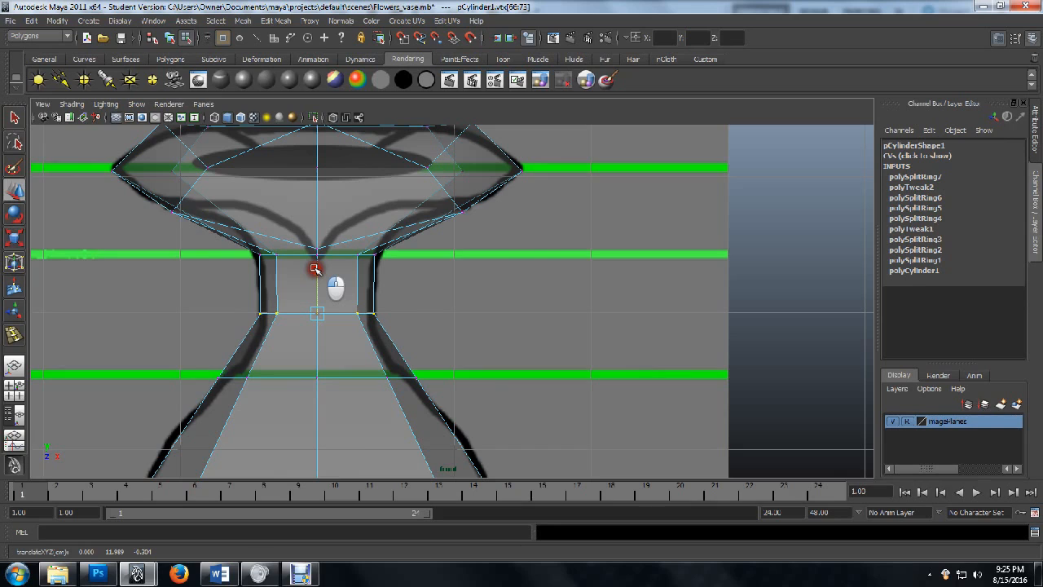
left_click_drag(316, 269, 305, 287)
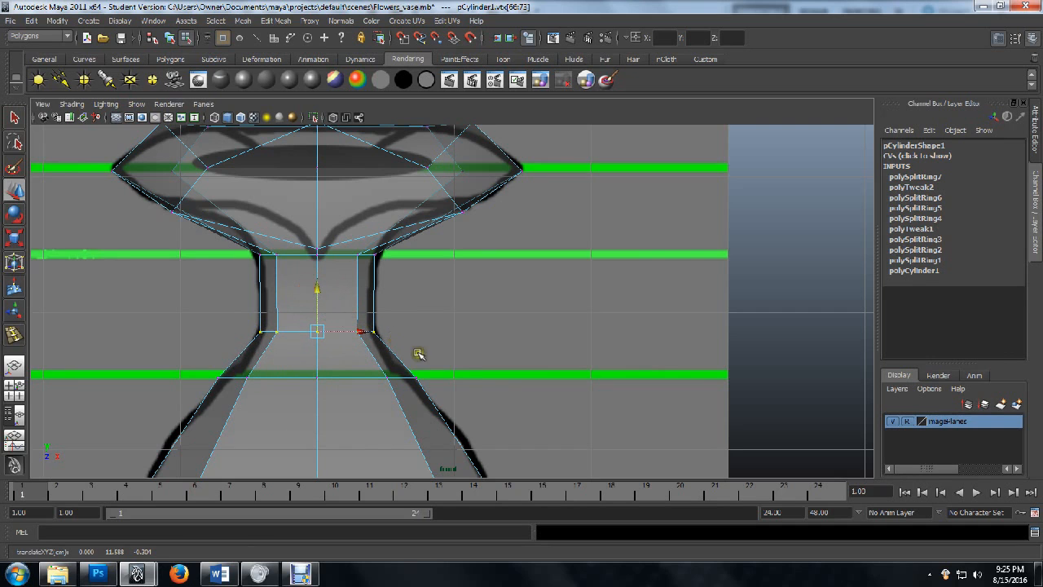
In the side view, try lowering the neck row past the guide below it and return it to its previous height
key("space")
key("space")
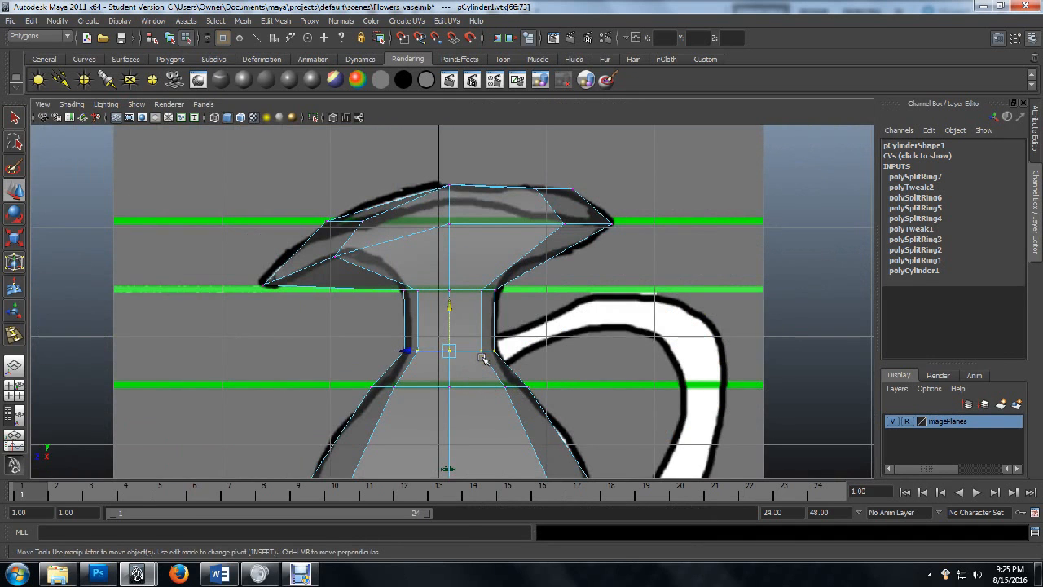
mouse_move(449, 308)
left_mouse_down()
mouse_move(449, 291)
mouse_move(450, 321)
left_mouse_up()
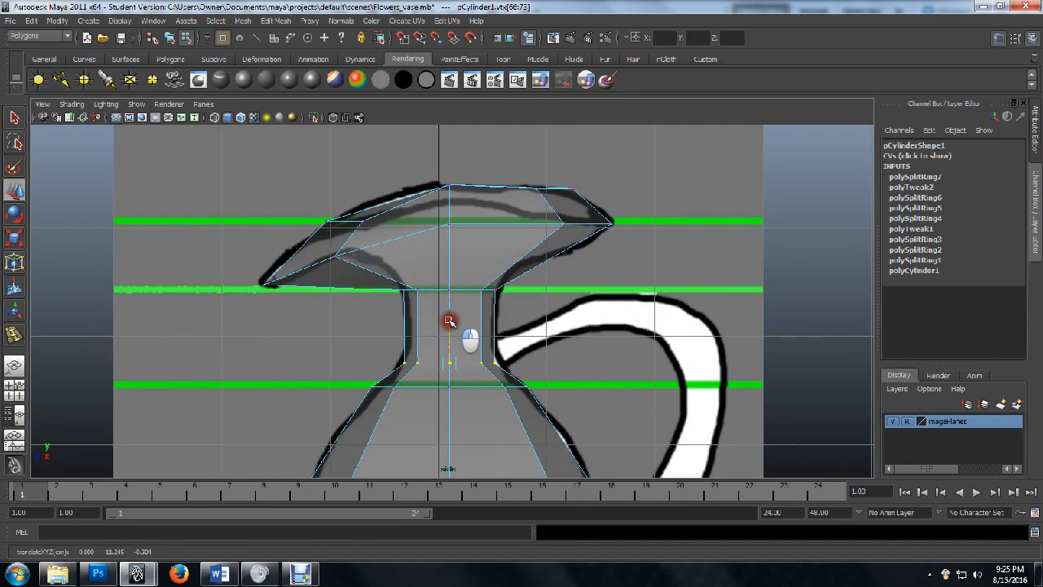
left_click_drag(450, 322, 452, 371)
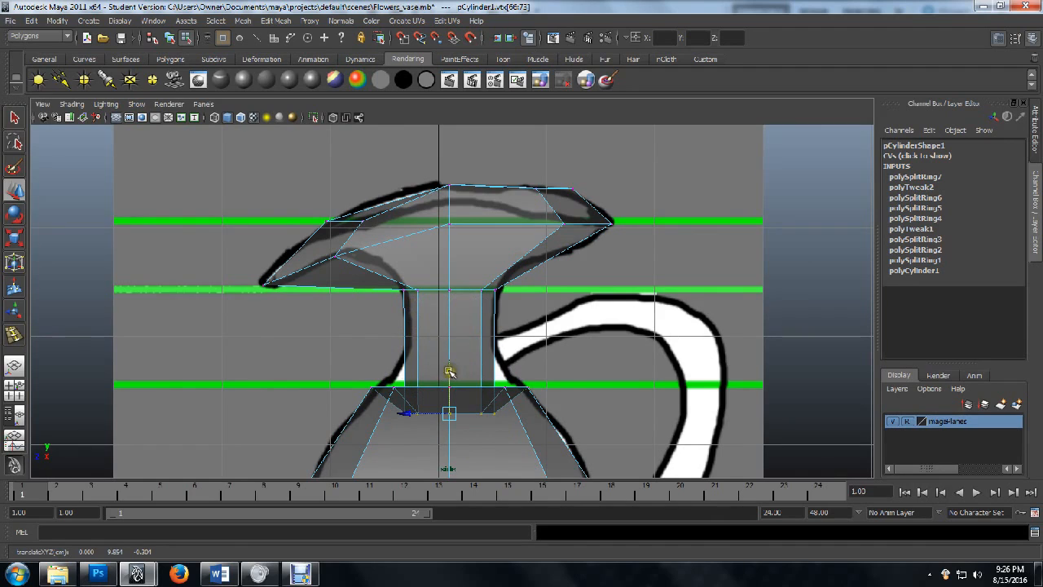
left_click_drag(449, 368, 455, 309)
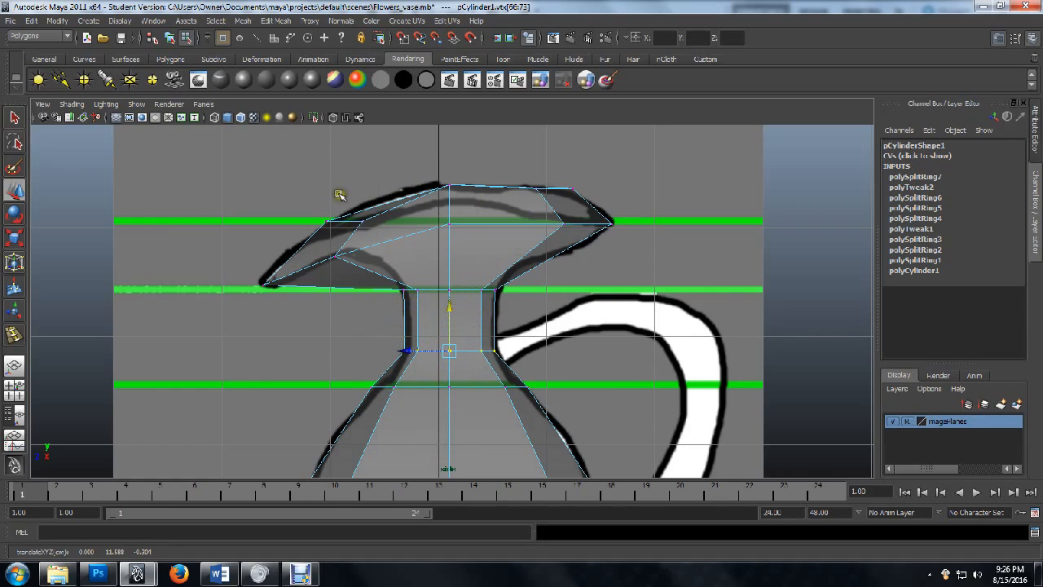
In the side view, select the top-edge lip vertex on the spout side and lower it slightly
left_click_drag(318, 213, 338, 228)
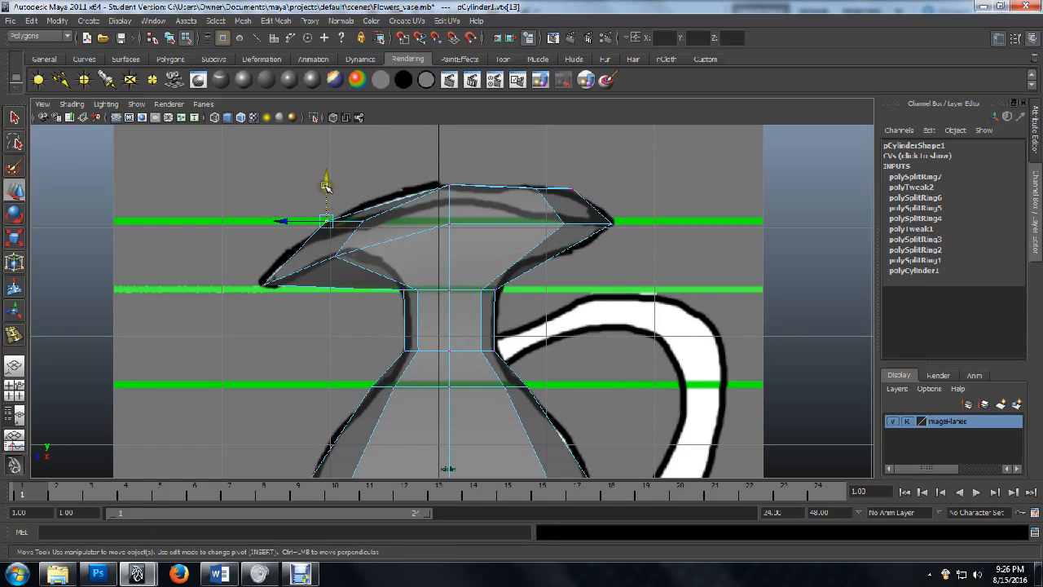
left_click_drag(325, 178, 326, 181)
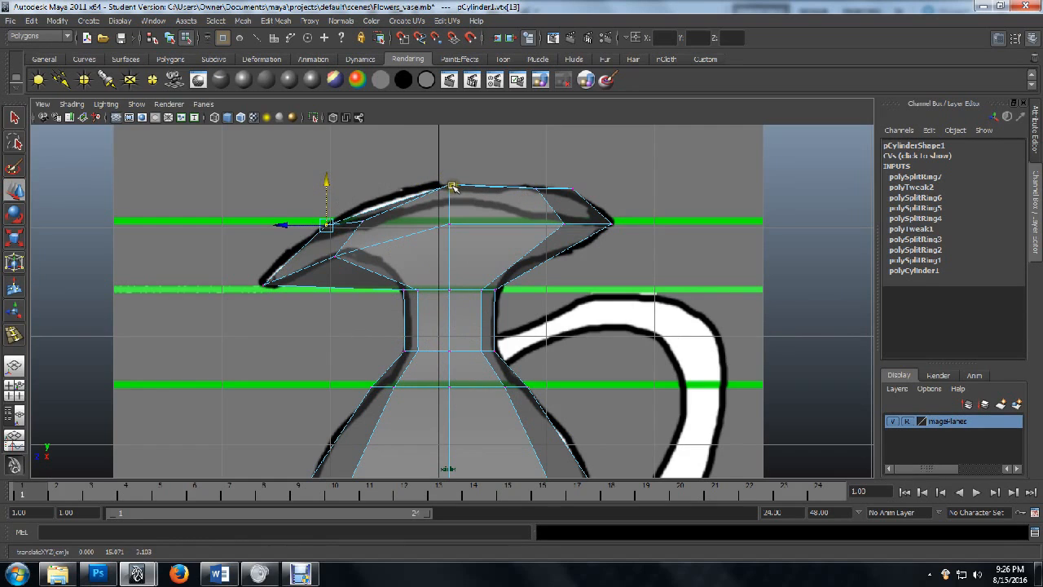
Select the two opposite top-edge lip vertices at mid-width and lower them slightly below the lip's peak in the side view
key("space")
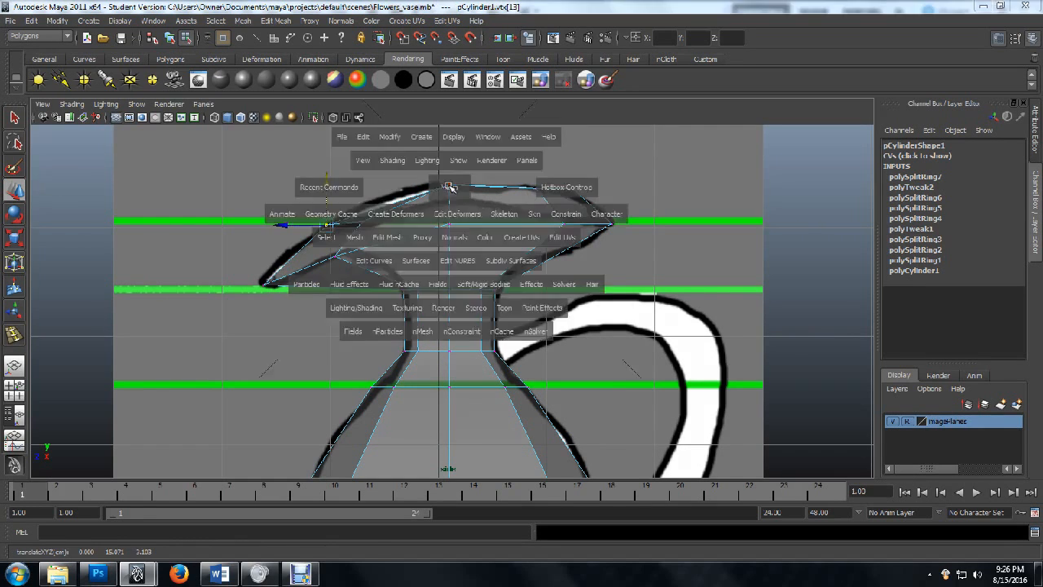
key("space")
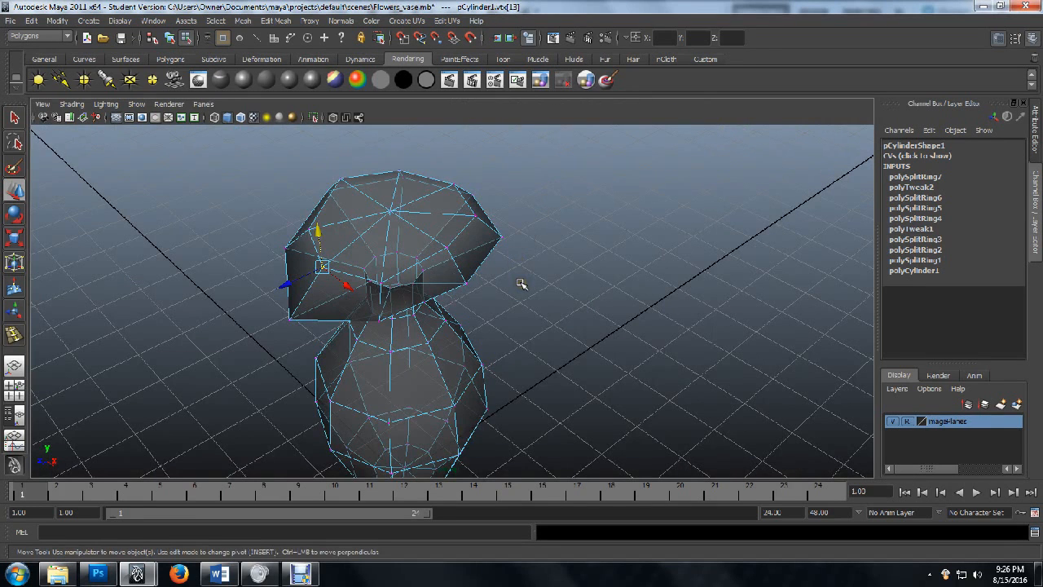
left_click_drag(512, 283, 554, 310, "alt")
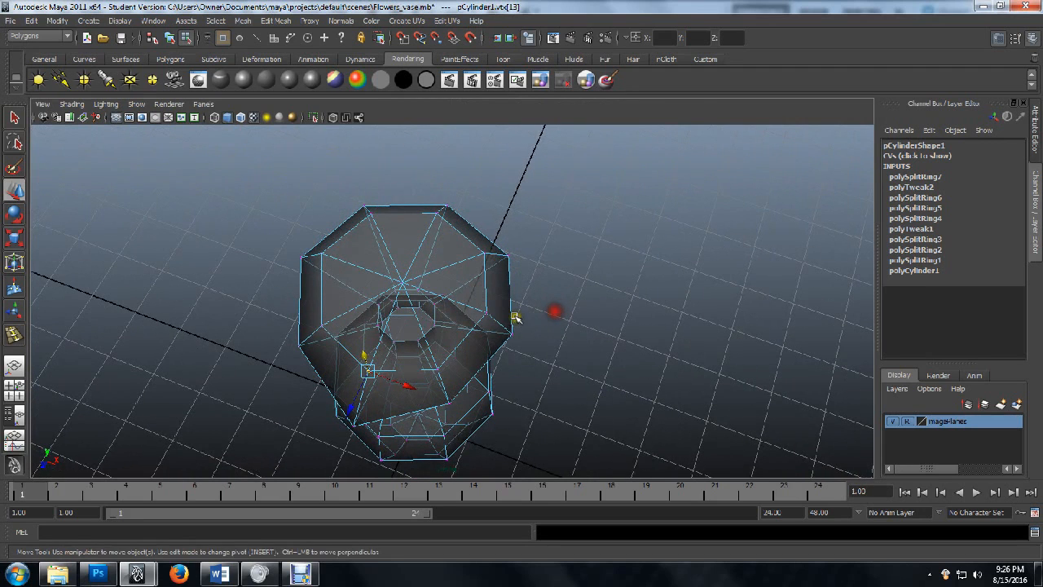
left_click(484, 313)
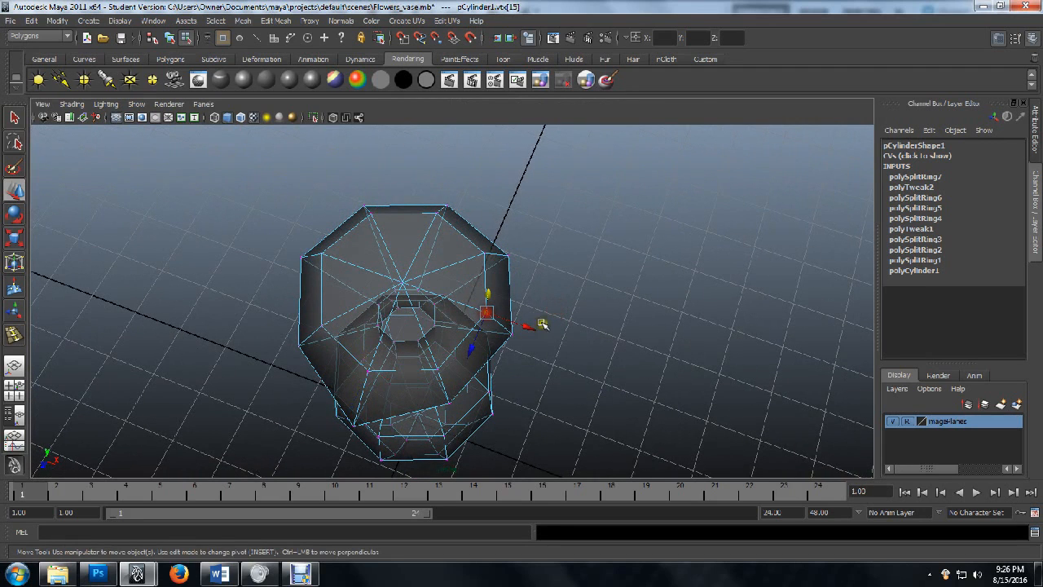
left_click(323, 253, "shift")
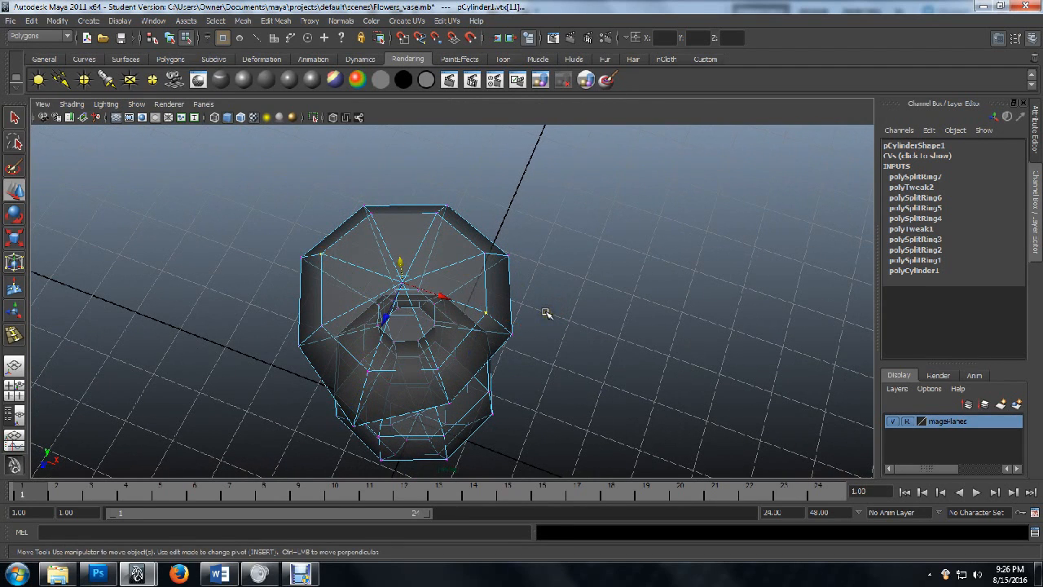
left_click(487, 312)
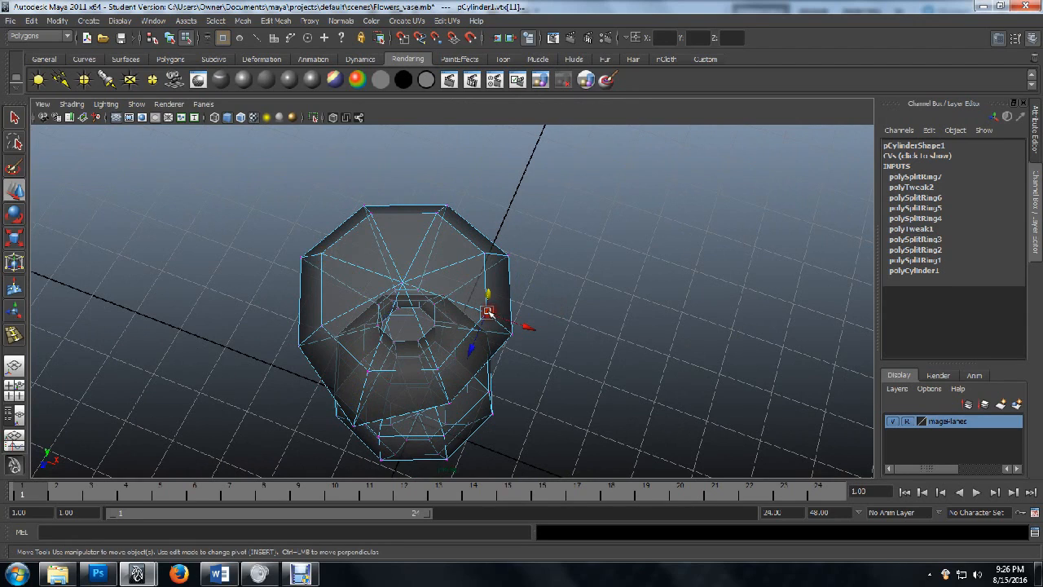
left_click(323, 253, "shift")
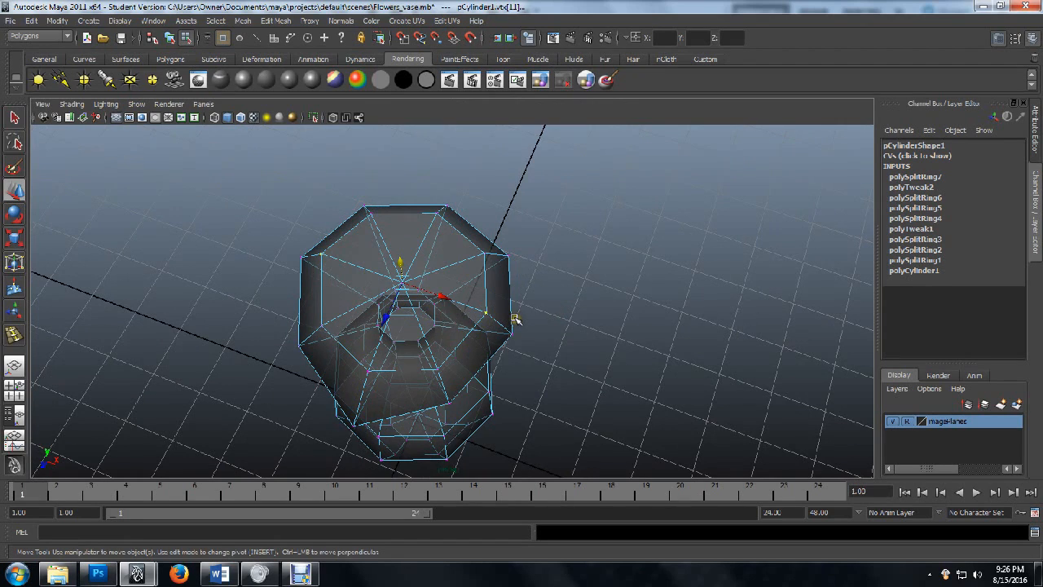
key("space")
key("space")
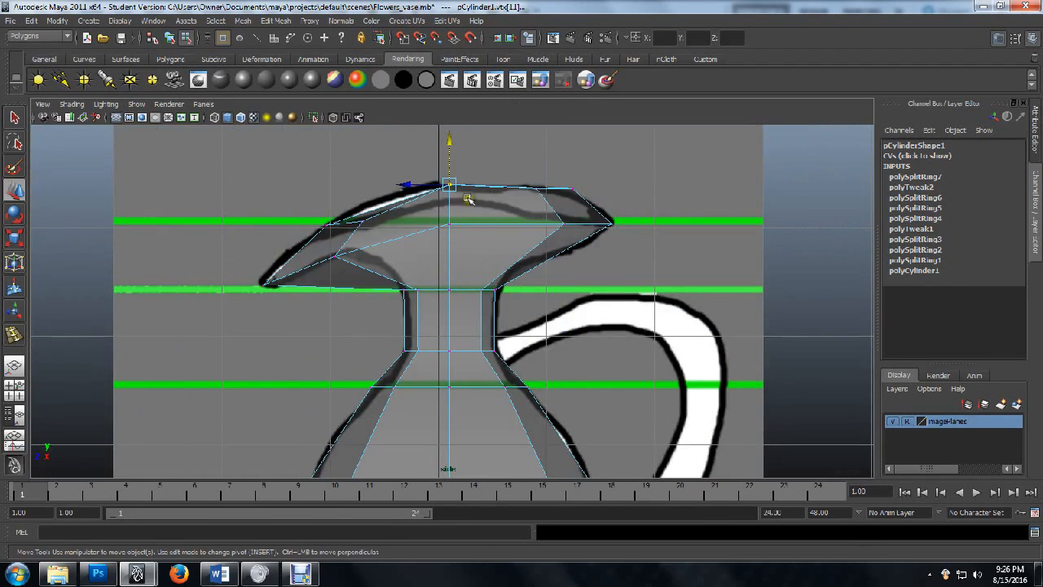
left_click_drag(452, 145, 449, 150)
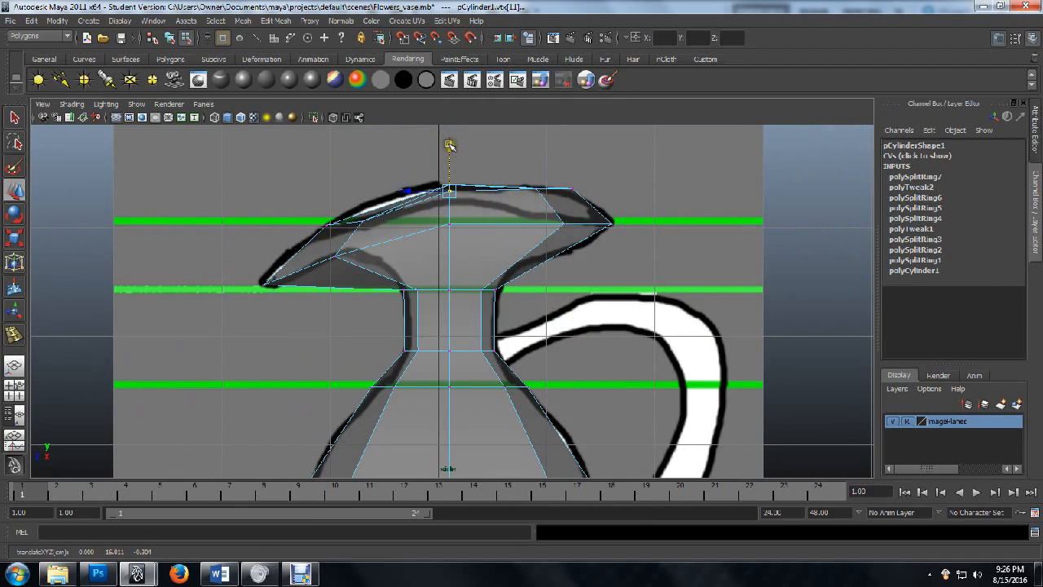
left_click_drag(449, 145, 452, 153)
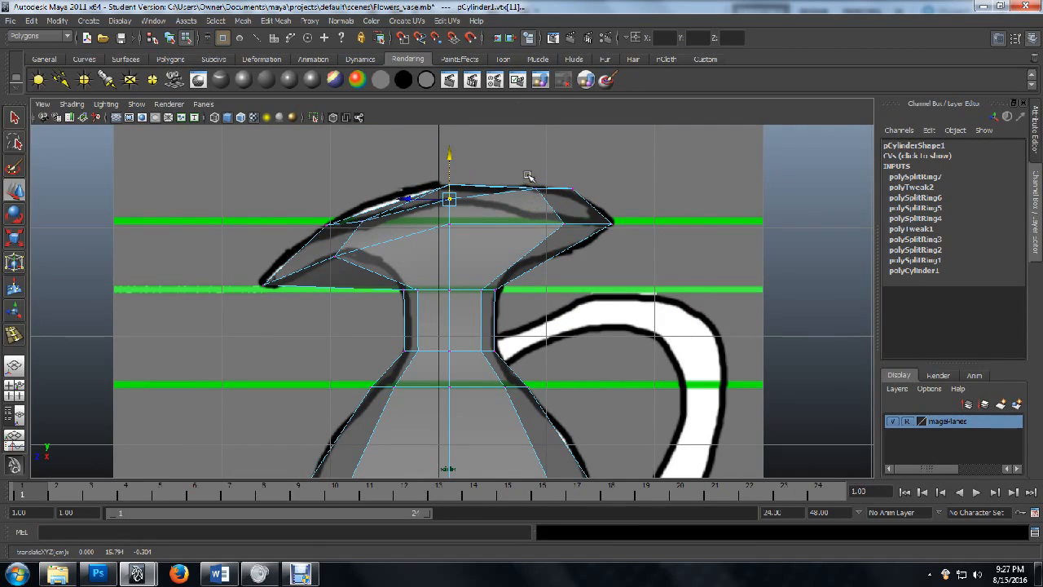
Slightly lower the next pair of top-edge lip vertices toward the handle side, as well as the rearmost top-edge vertex, matching the side reference outline
key("space")
key("space")
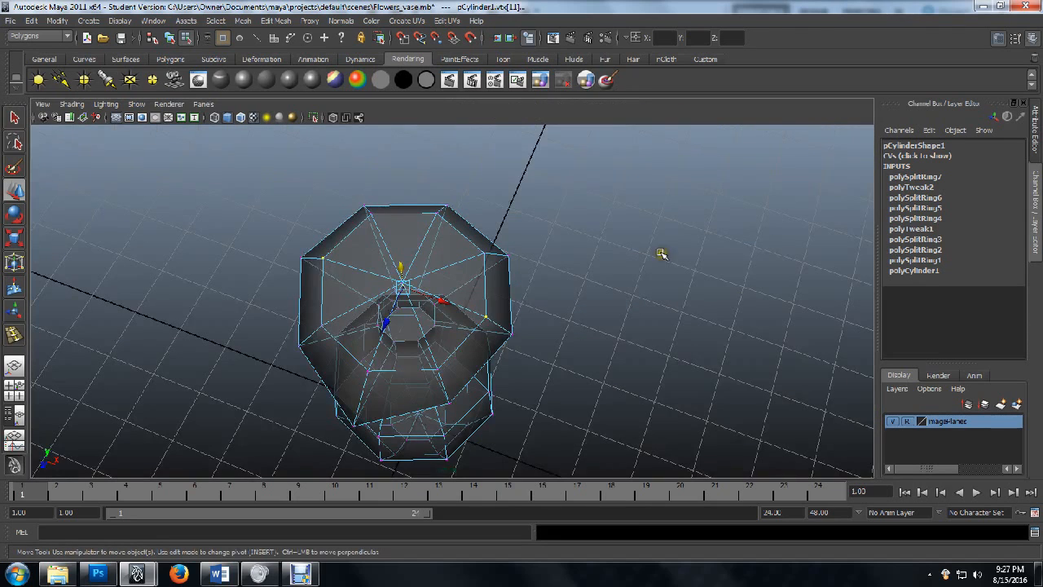
left_click(373, 213)
left_click(486, 255, "shift")
key("space")
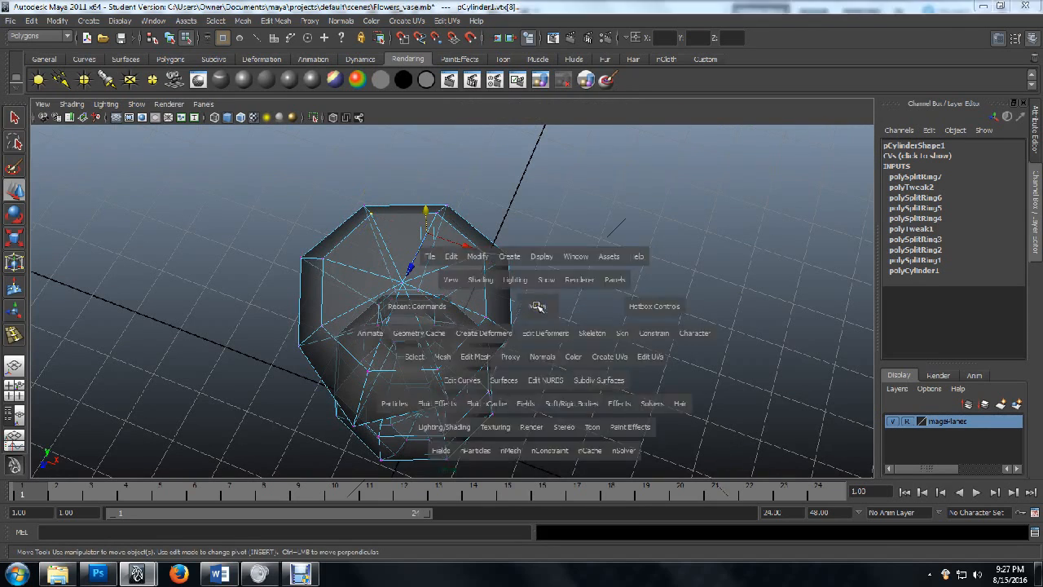
key("space")
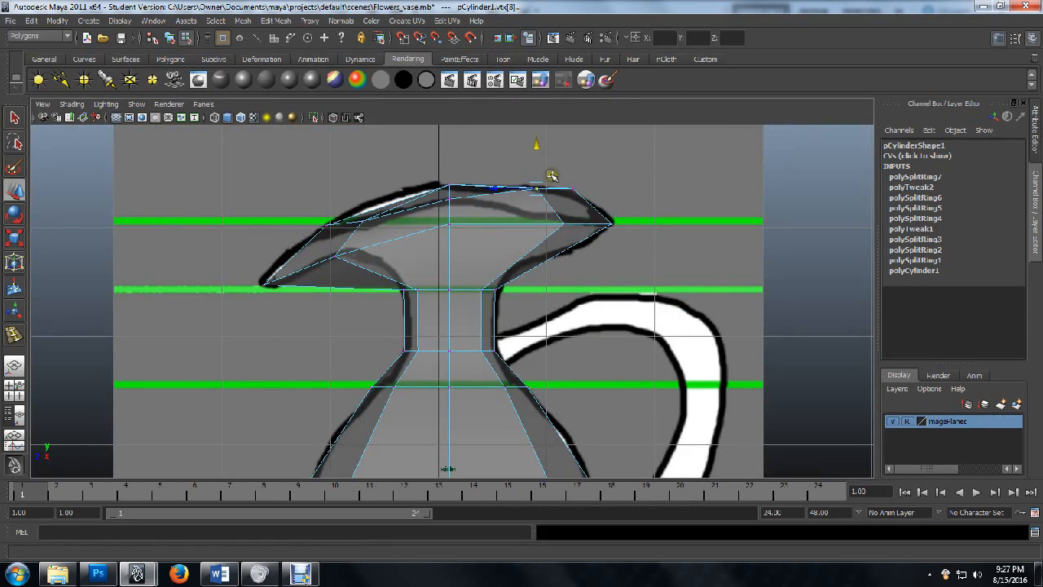
mouse_move(537, 147)
left_mouse_down()
mouse_move(535, 166)
mouse_move(538, 150)
left_mouse_up()
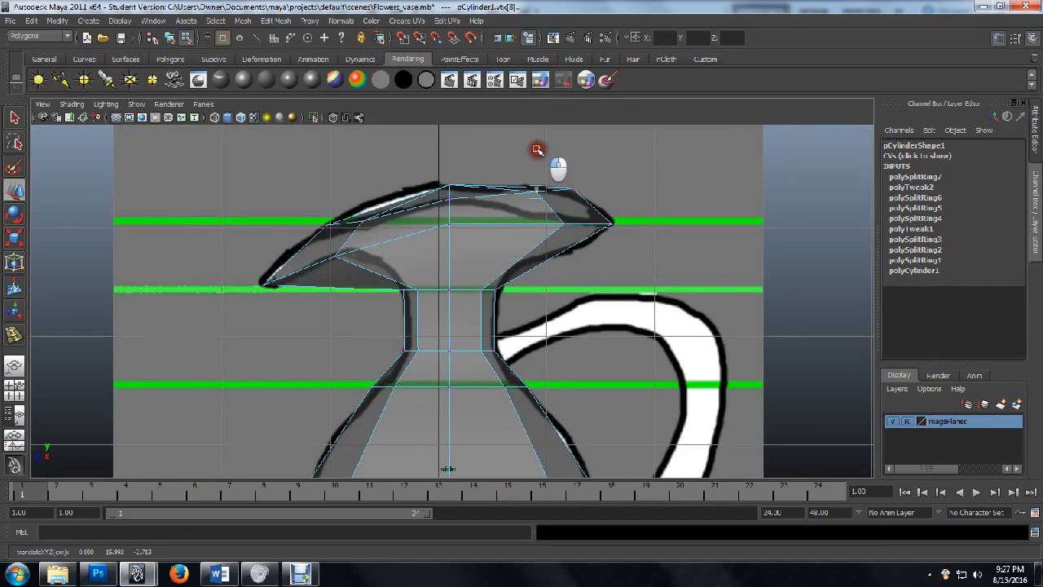
left_click(571, 187)
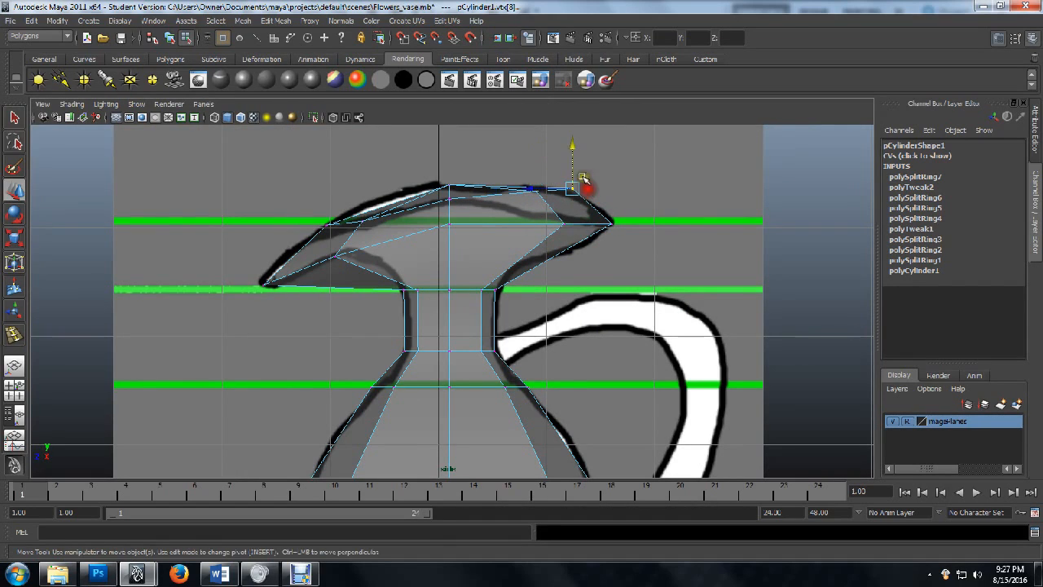
left_click_drag(573, 146, 571, 150)
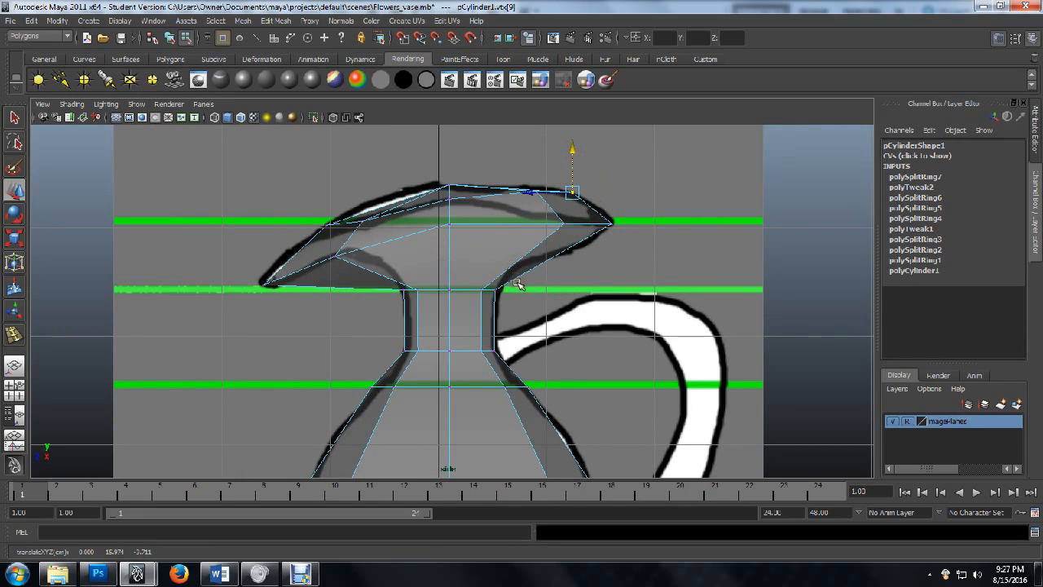
Inspect the reshaped lip and whole vase in perspective from several angles, comparing it with the reference image
key("space")
key("space")
left_click_drag(534, 369, 492, 384, "alt")
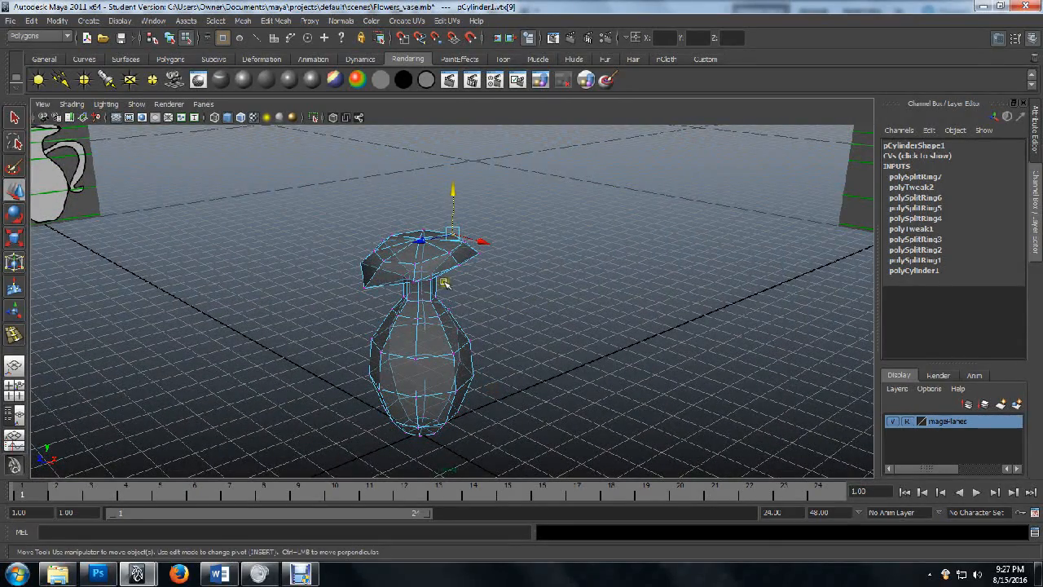
left_click_drag(494, 334, 454, 337, "alt")
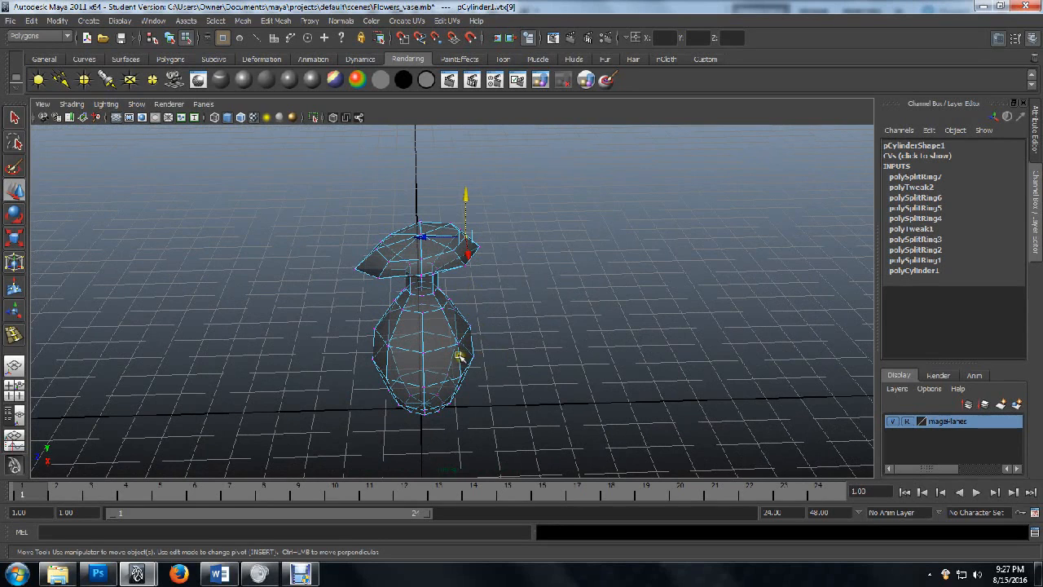
left_click_drag(324, 301, 399, 321, "alt")
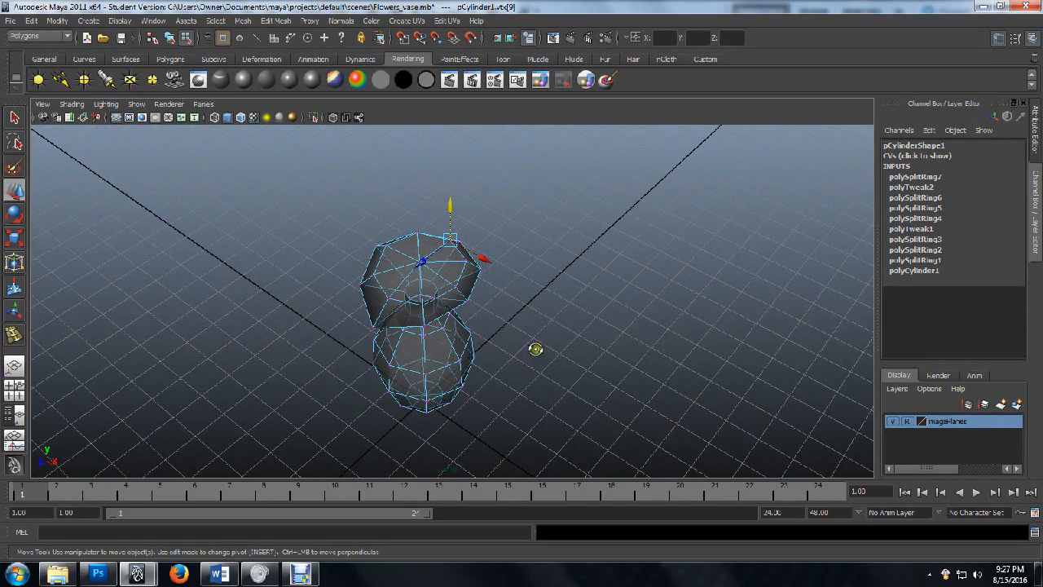
left_click_drag(536, 349, 489, 305, "alt")
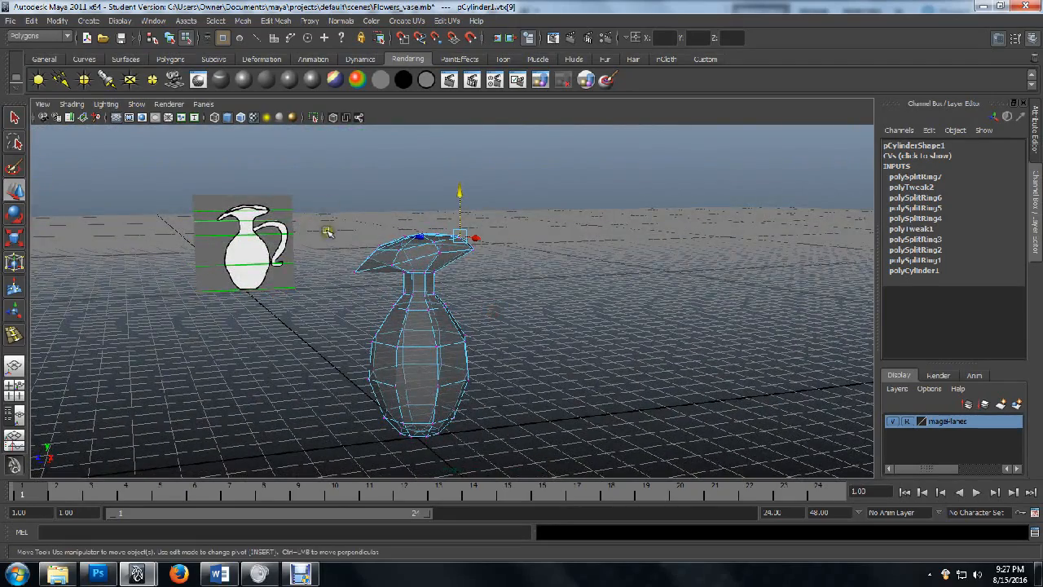
left_click_drag(330, 269, 340, 270, "alt")
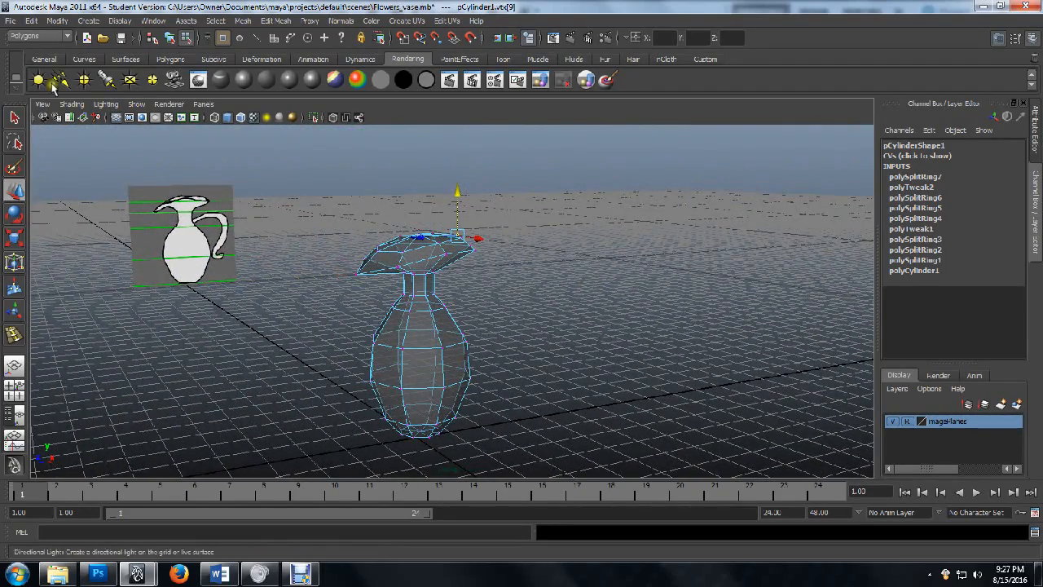
Start saving the scene as a new version, basing the name on the existing file and changing it to Flowers_vase_01.mb
left_click(34, 22)
mouse_move(11, 21)
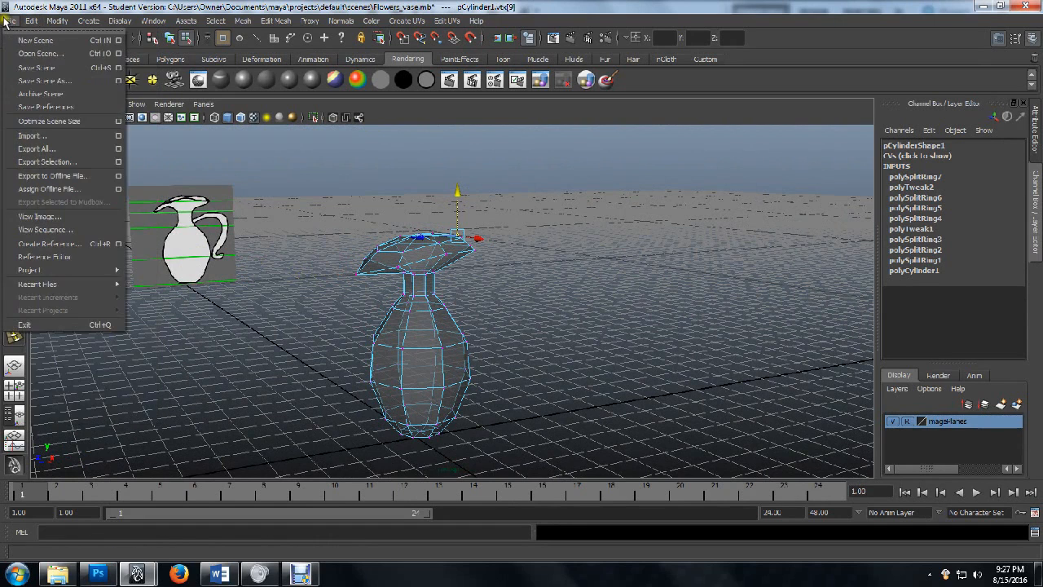
left_click(36, 82)
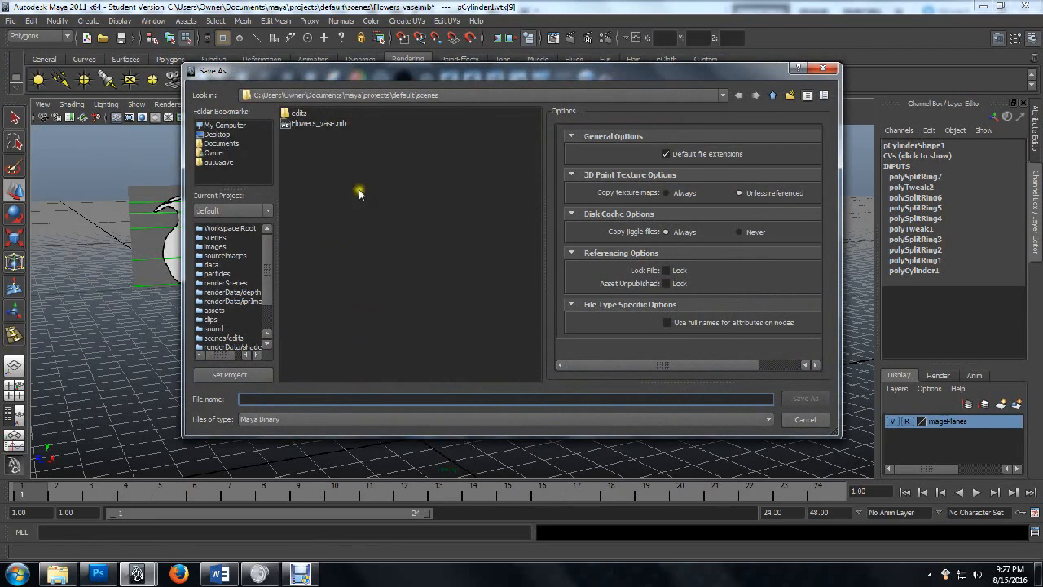
left_click(339, 123)
left_click(310, 398)
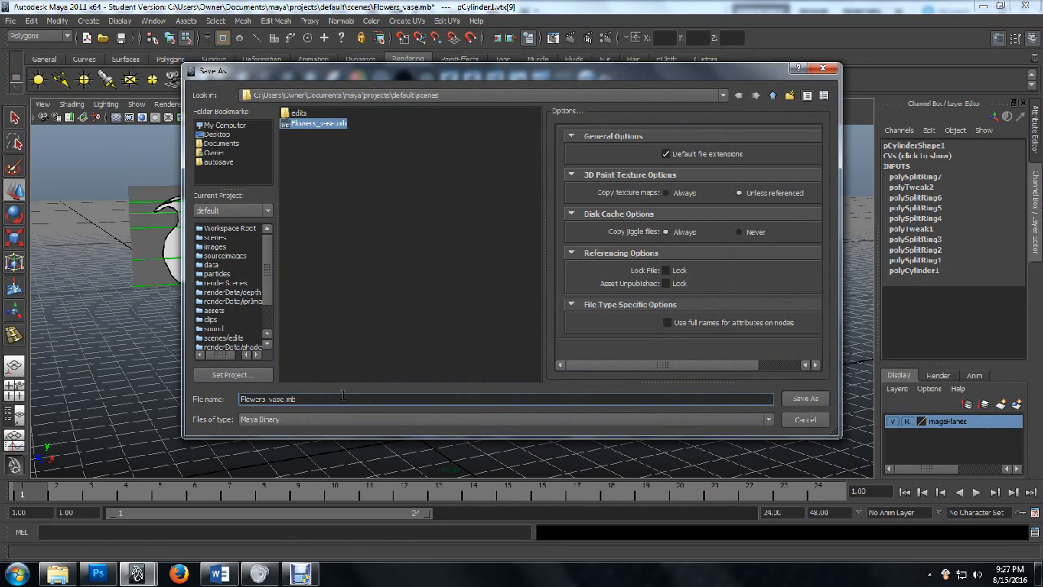
type("_01")
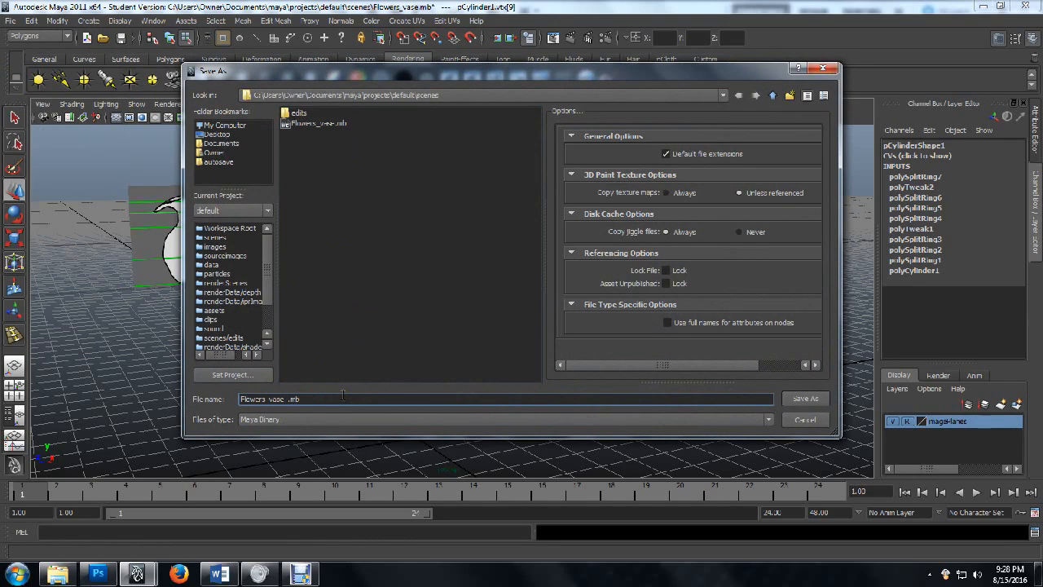